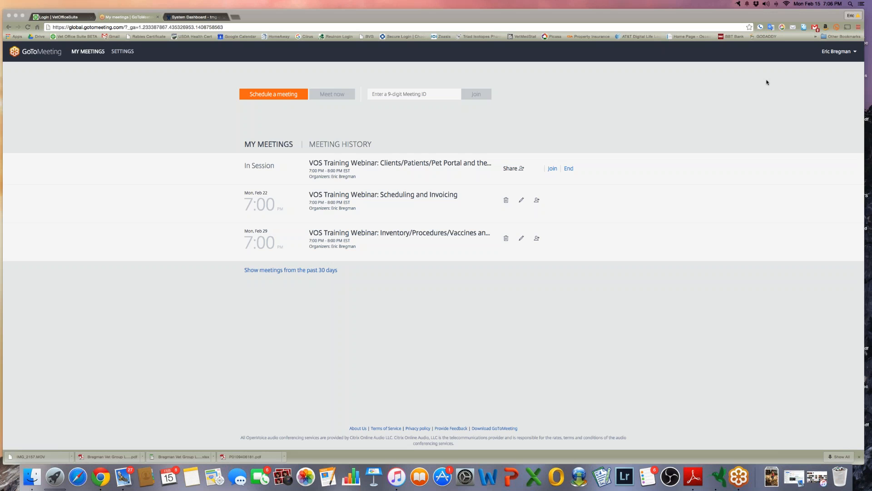
Log in to the clinic's VetOfficeSuite account from the login tab to reach the Dashboard
left_click(53, 18)
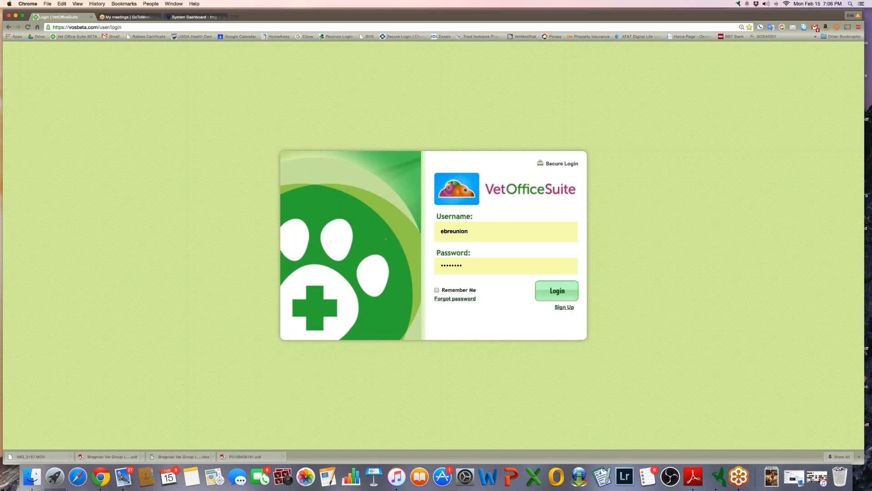
left_click(566, 289)
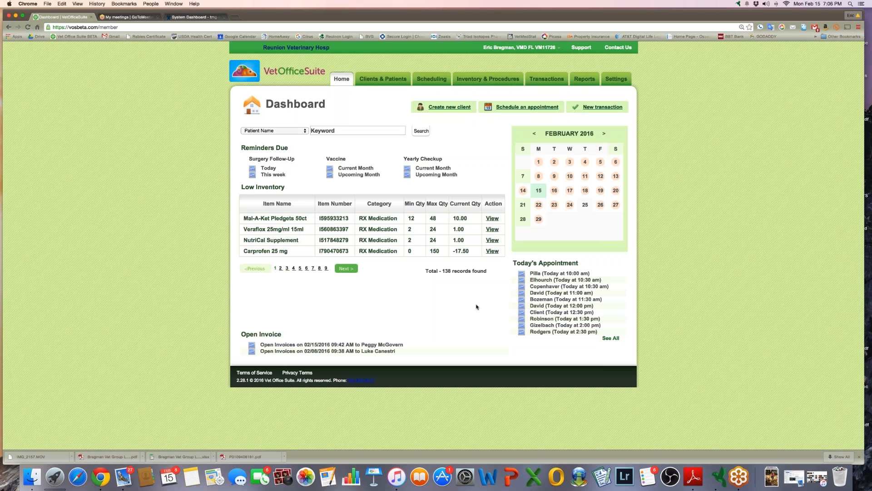
Run a Client Name search for the owner's surname and open the matching client's Name/Address record
left_click(382, 81)
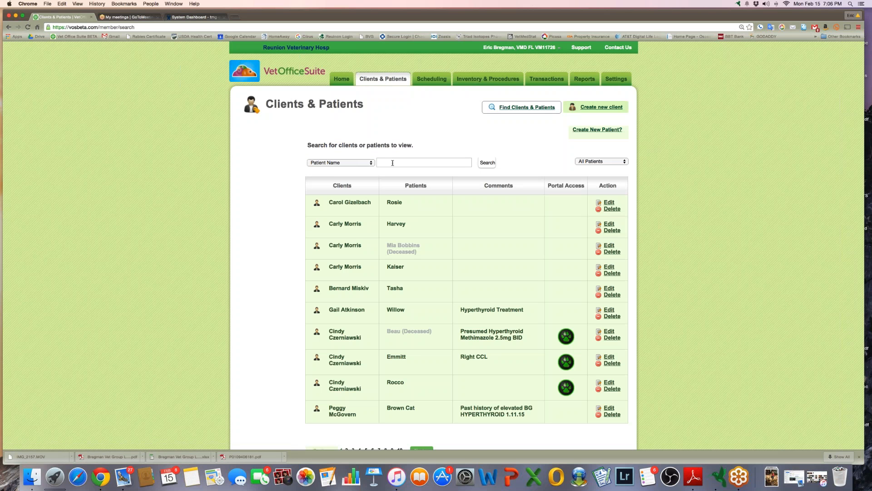
type("Bregman")
left_click(334, 163)
left_click(333, 156)
type("bregman")
left_click(486, 166)
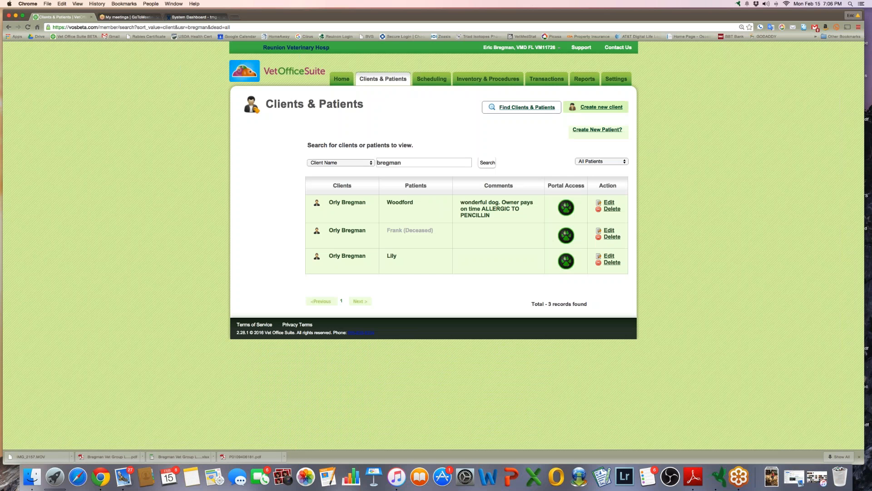
left_click(352, 204)
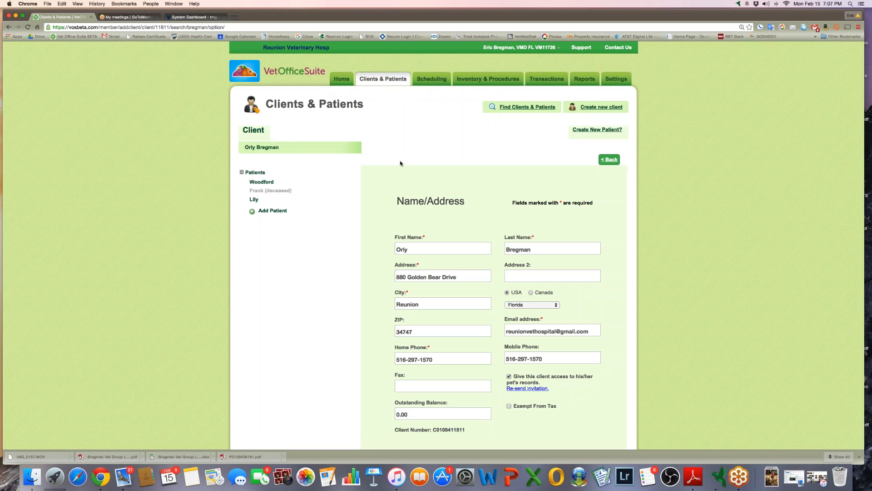
scroll(401, 163, "down", 5)
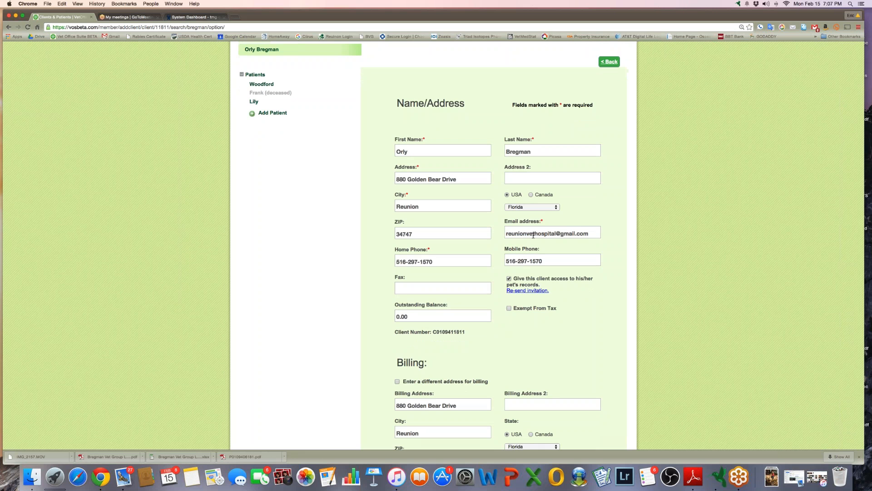
scroll(534, 235, "down", 1)
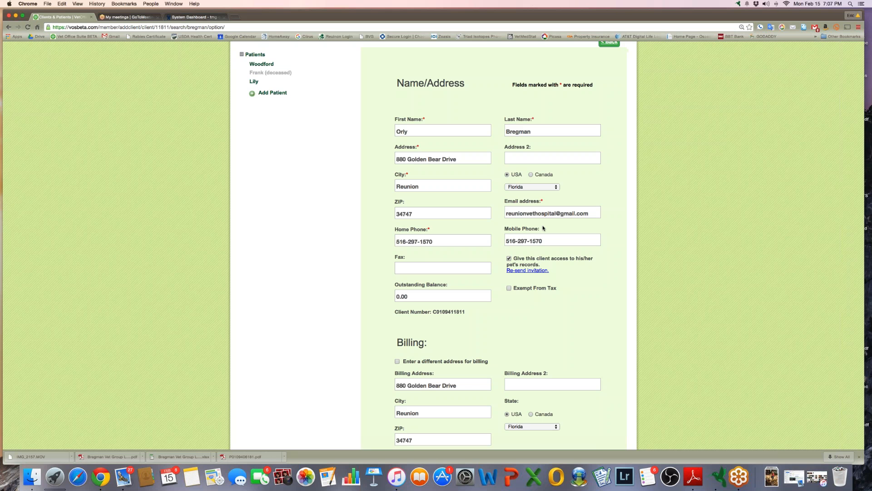
scroll(543, 228, "down", 2)
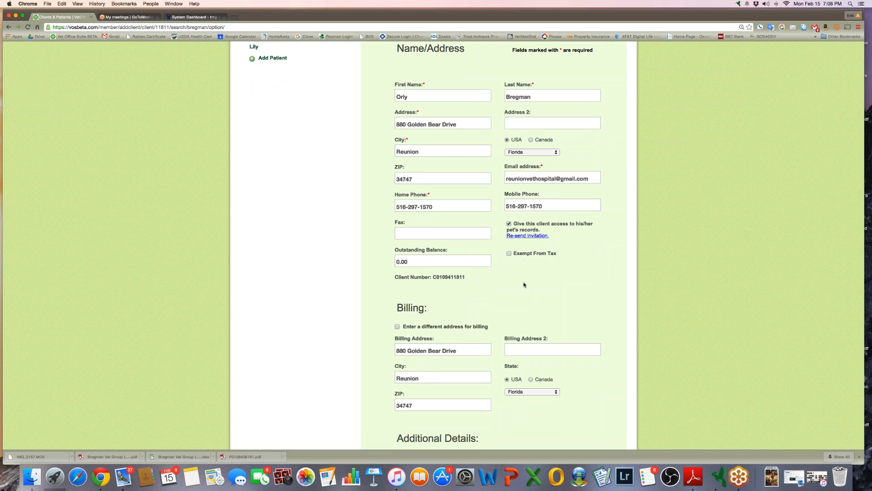
scroll(523, 285, "down", 2)
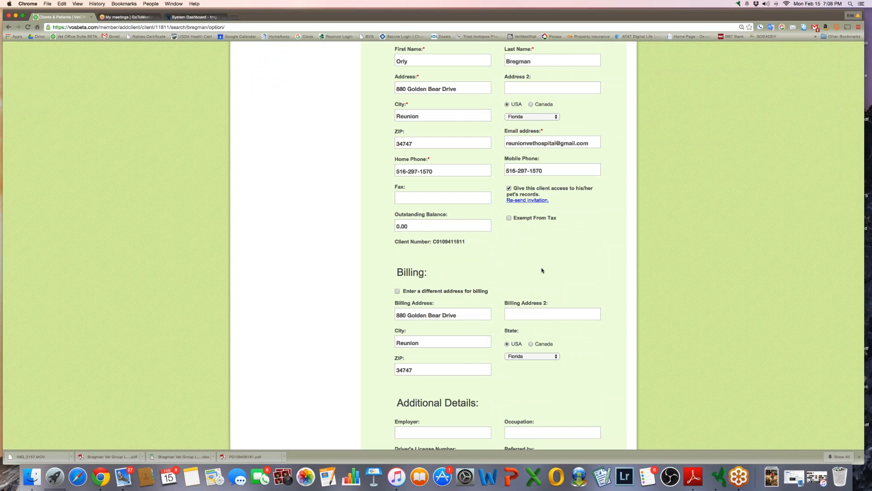
scroll(542, 271, "down", 8)
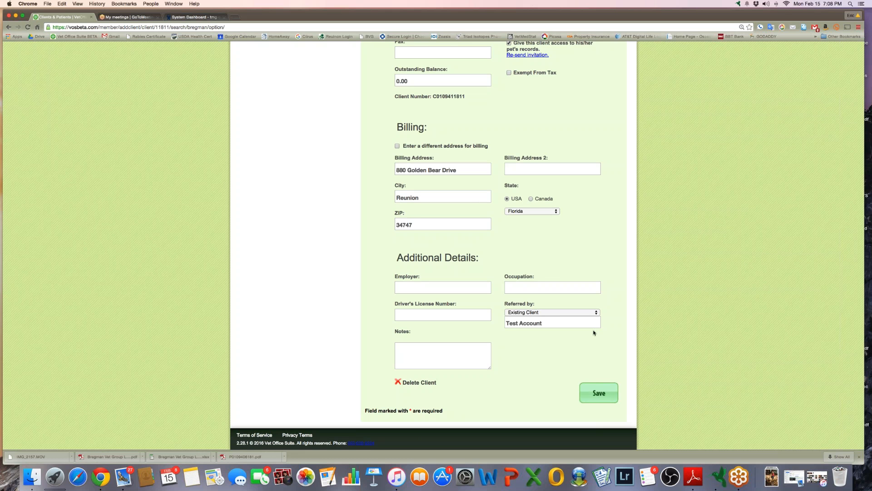
Keep Existing Client as the source in the Referred by list
left_click(562, 313)
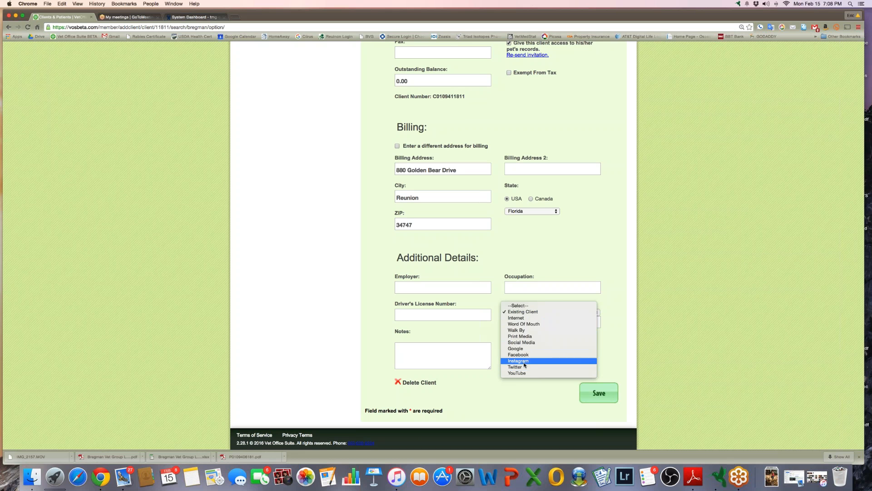
left_click(524, 314)
left_click(525, 314)
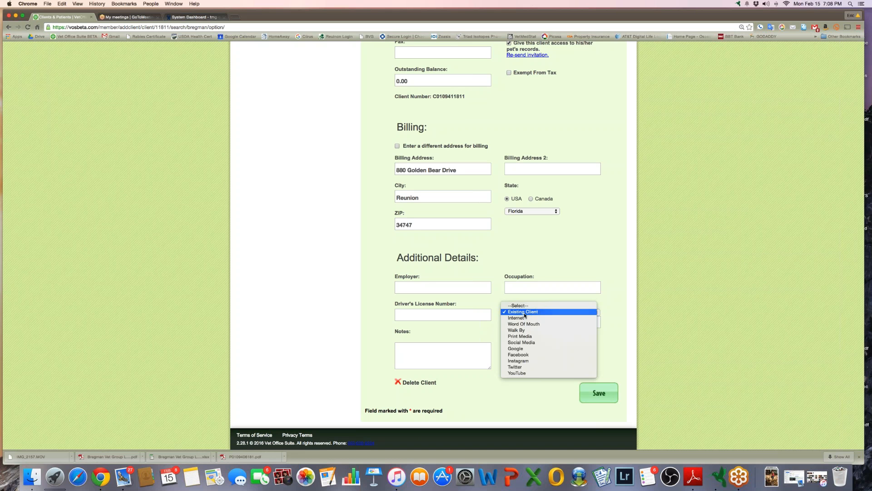
left_click(513, 398)
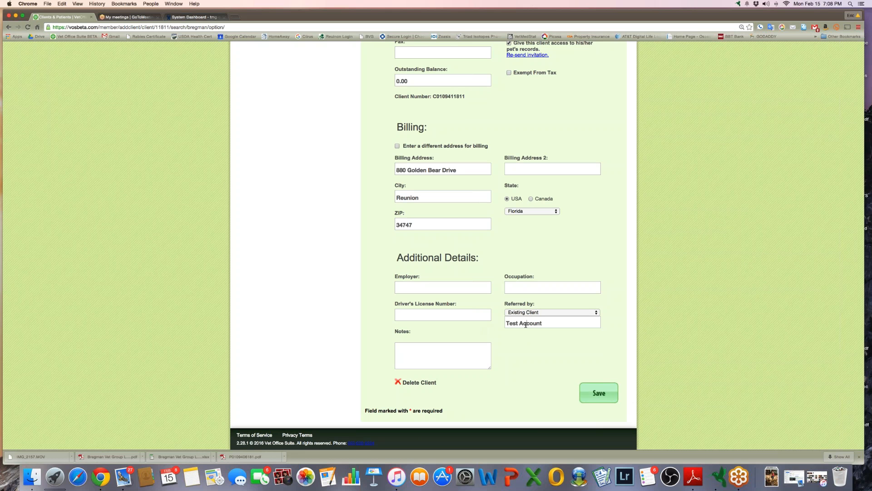
Clear the Test Account referrer name and dismiss the client name suggestions
triple_click(549, 321)
type("giar")
left_click_drag(530, 323, 498, 324)
key("BackSpace")
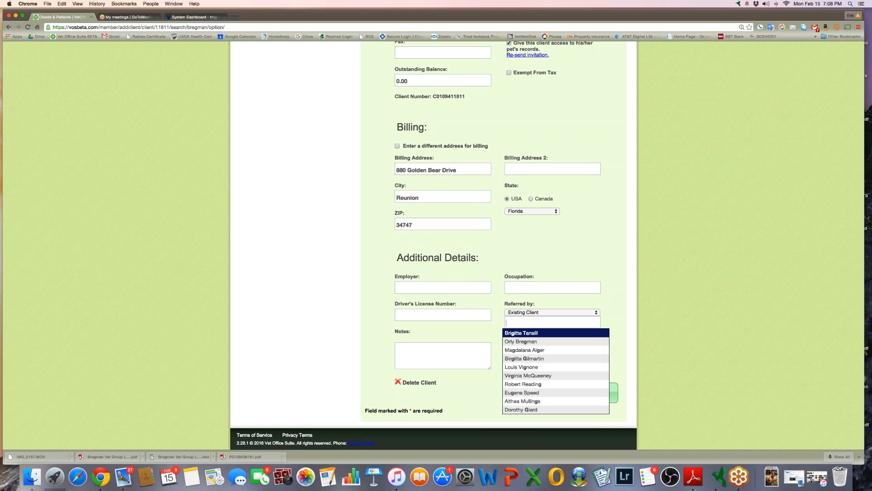
left_click(363, 316)
scroll(364, 318, "up", 10)
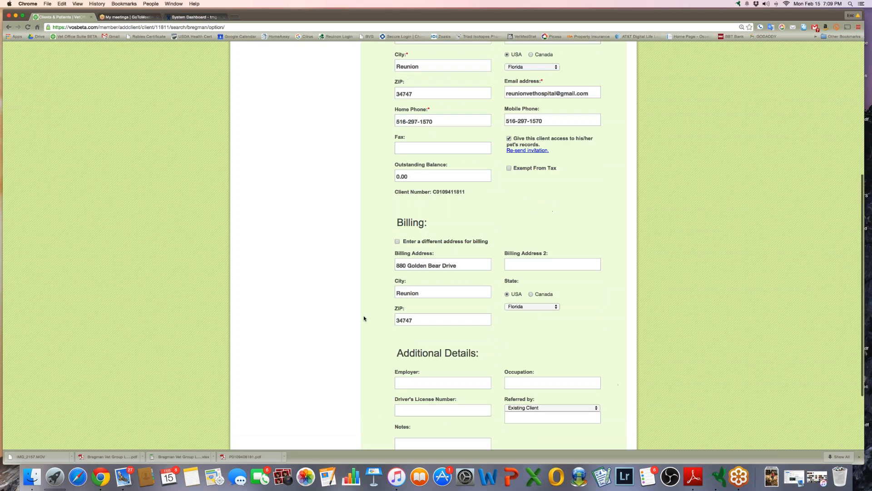
scroll(364, 318, "up", 1)
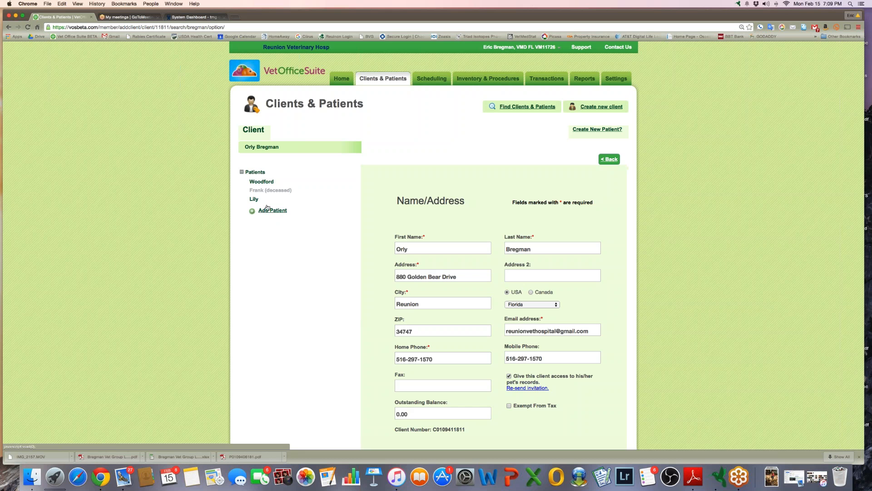
Open Woodford's Patient Info and rotate the photo four quarter turns back to upright
left_click(262, 182)
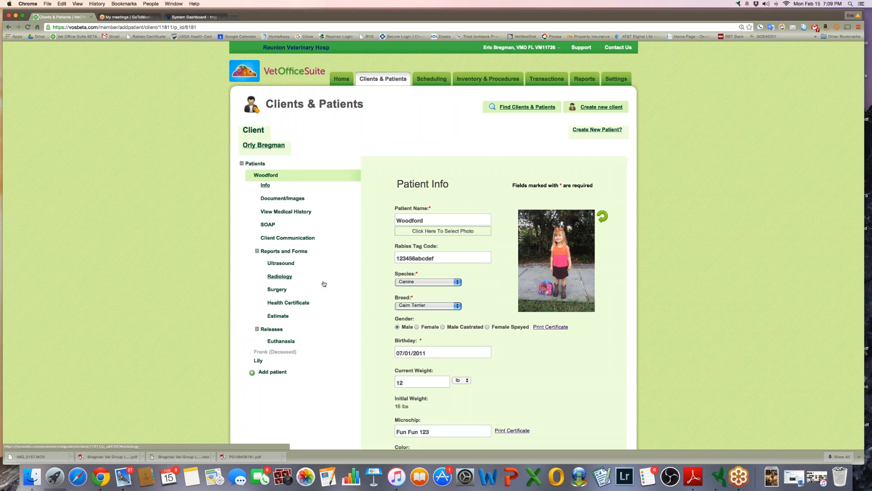
left_click(604, 218)
left_click(603, 218)
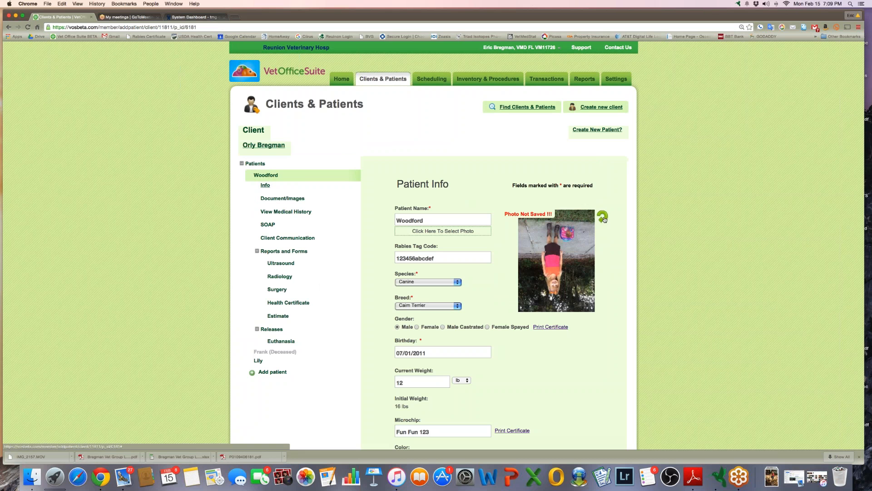
left_click(603, 218)
left_click(604, 218)
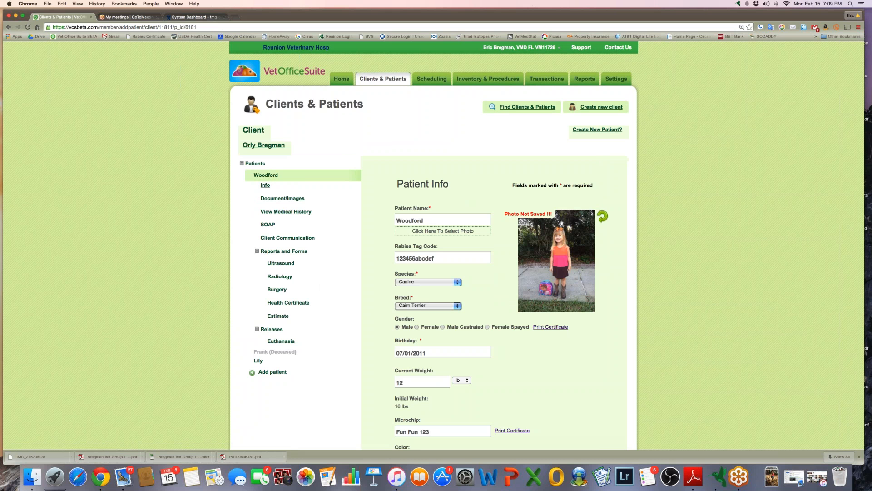
Start choosing a new photo for Woodford and raise the computer's volume
left_click(463, 231)
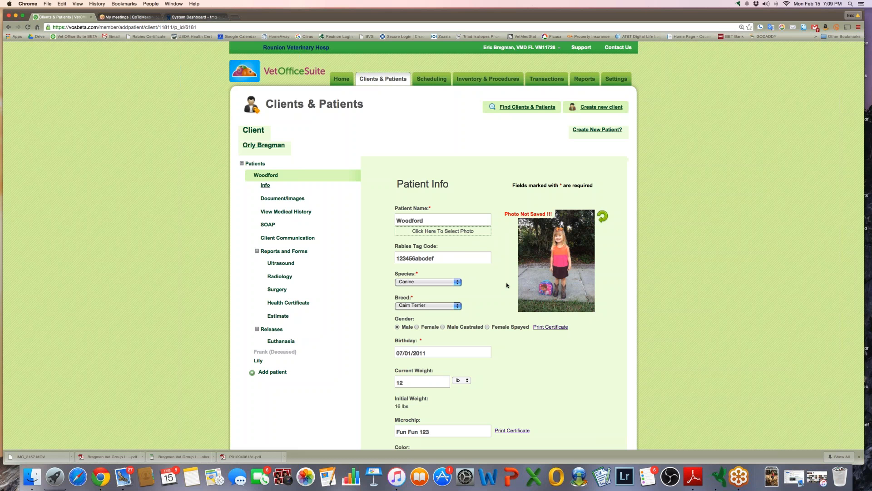
scroll(507, 286, "down", 1)
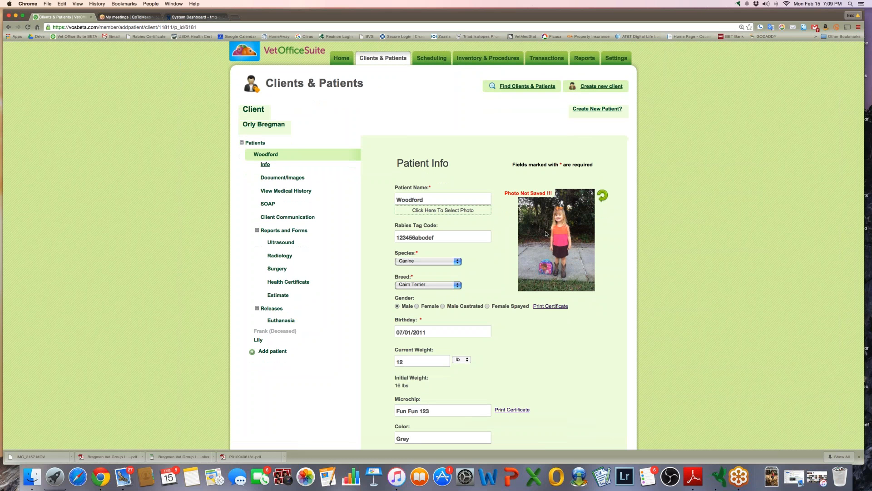
key("XF86AudioRaiseVolume")
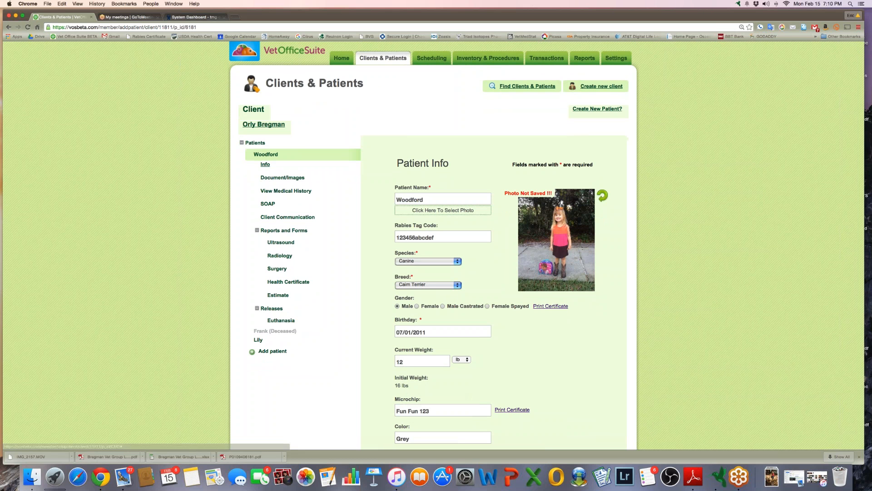
left_click(448, 211)
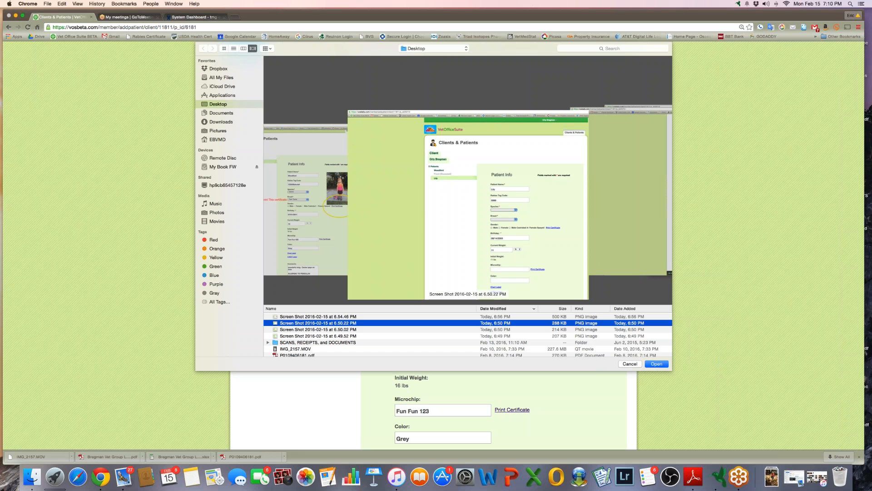
left_click(325, 316)
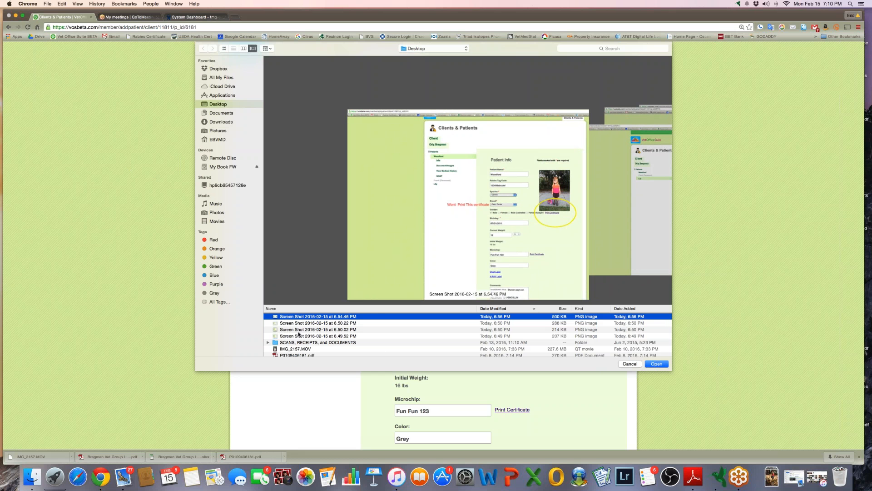
left_click(636, 364)
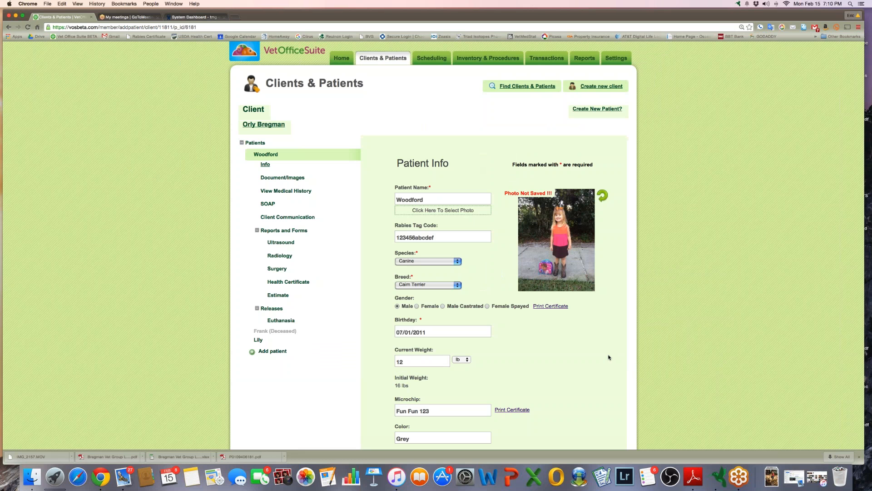
View Woodford's spay/neuter and microchip certificates, returning to the patient form after each
scroll(608, 357, "down", 3)
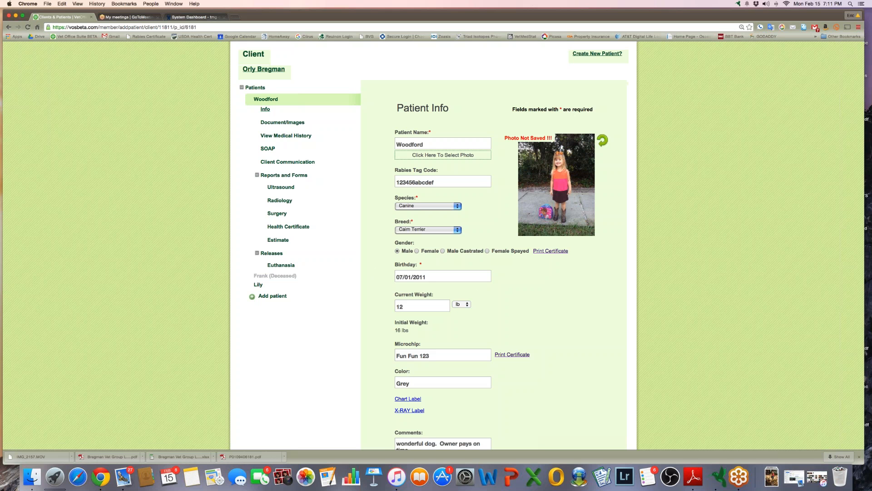
left_click(552, 251)
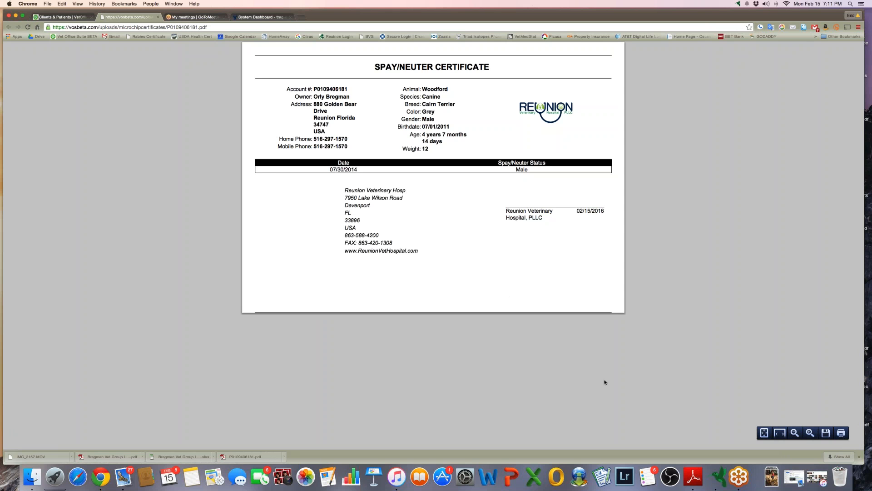
left_click(158, 18)
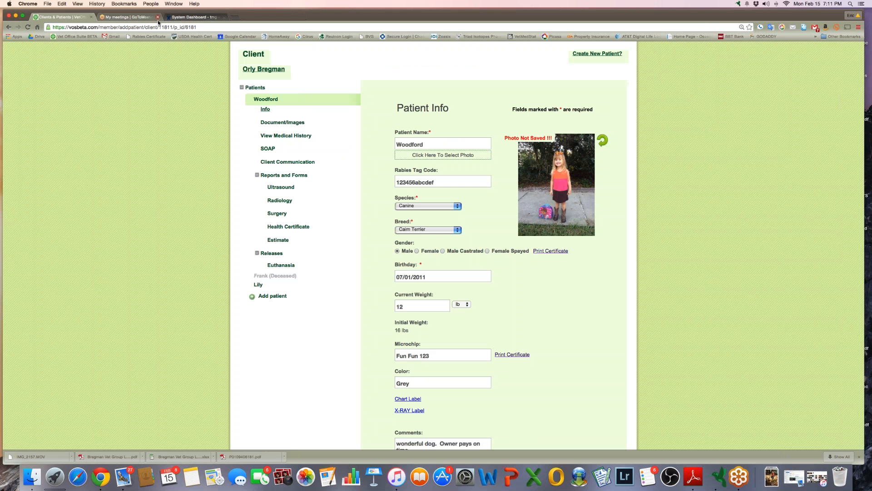
scroll(286, 227, "down", 5)
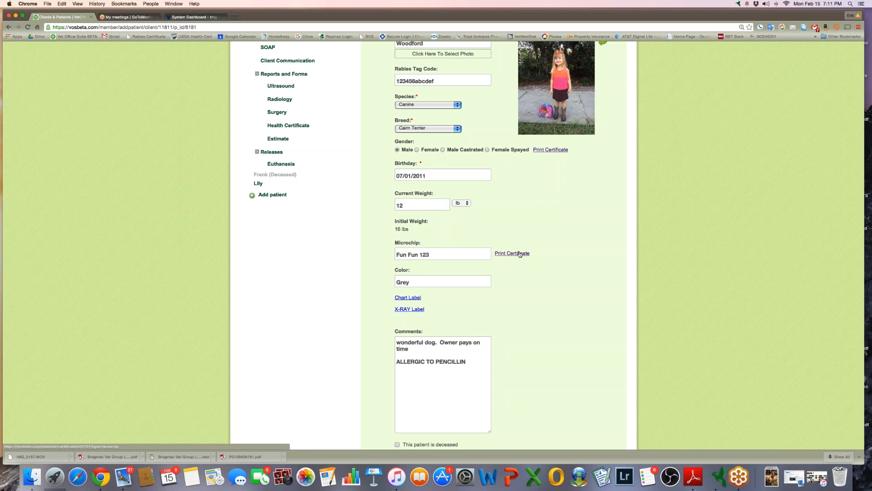
left_click(518, 253)
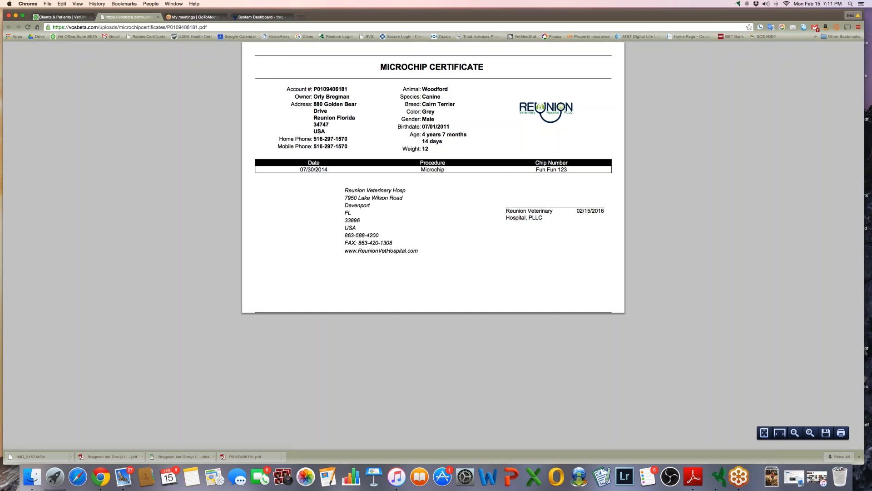
left_click(158, 17)
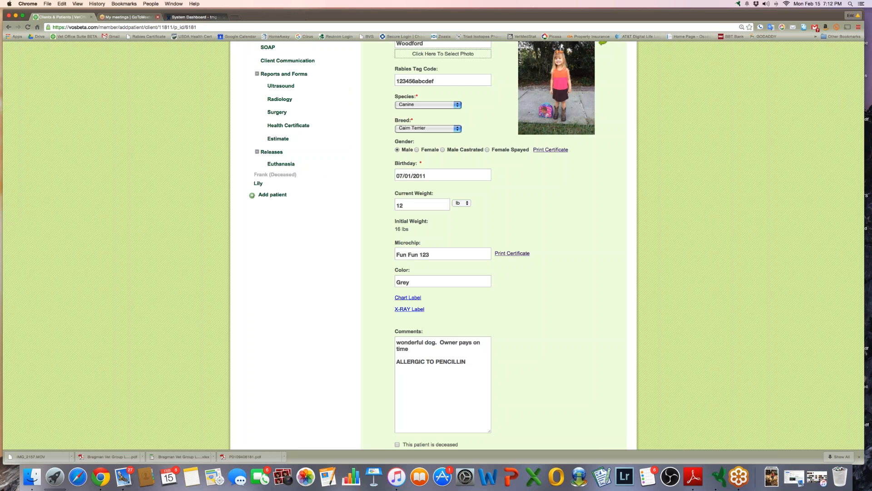
scroll(233, 273, "down", 2)
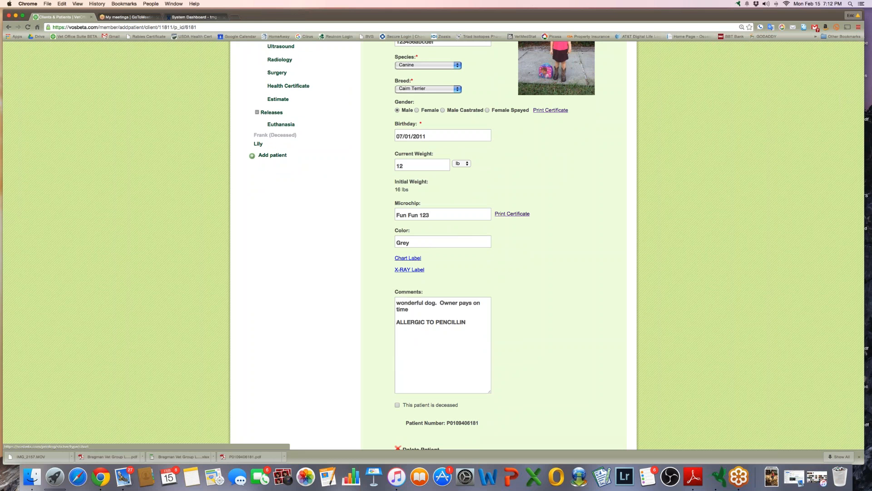
left_click(407, 258)
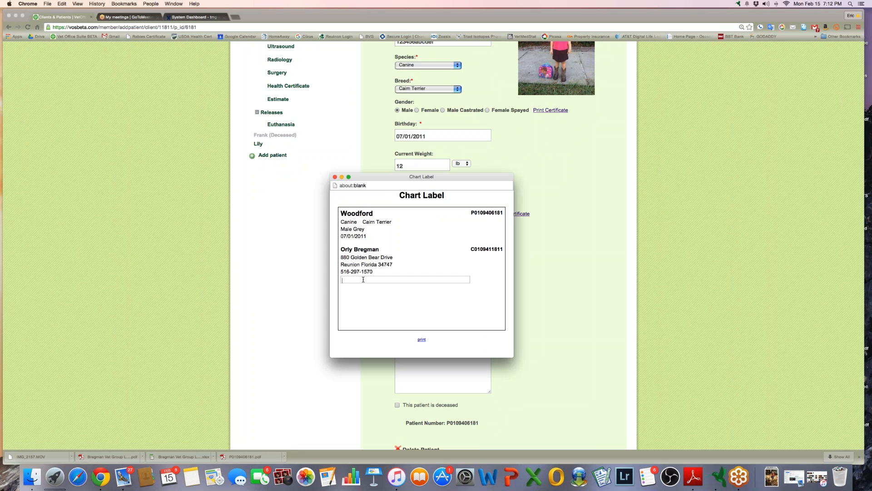
type("CBC CHEM T4")
left_click(335, 177)
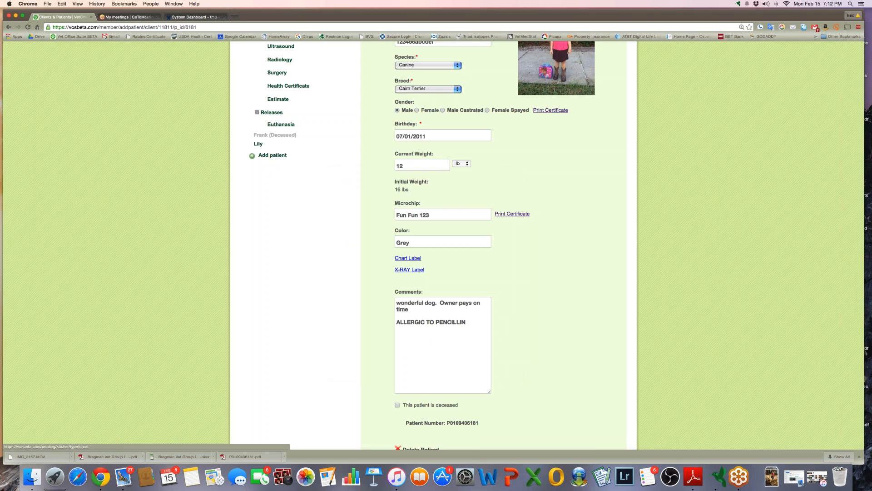
left_click(415, 270)
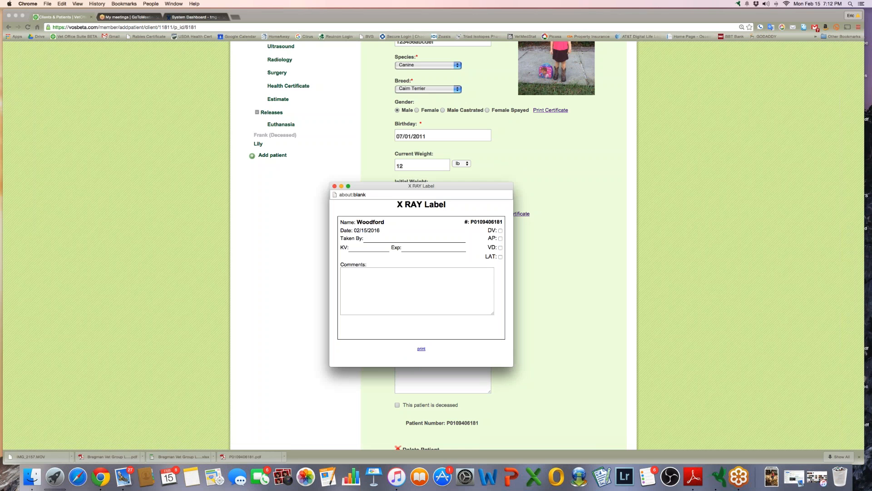
left_click(371, 239)
left_click(335, 187)
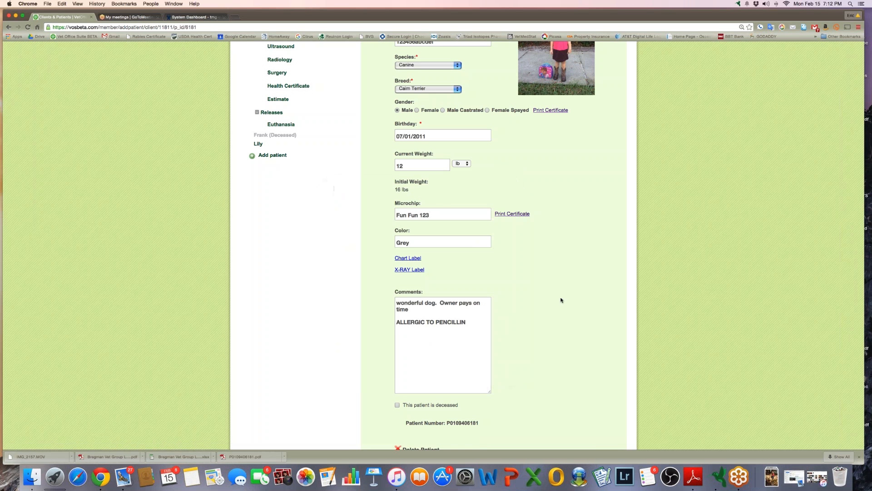
scroll(561, 300, "down", 3)
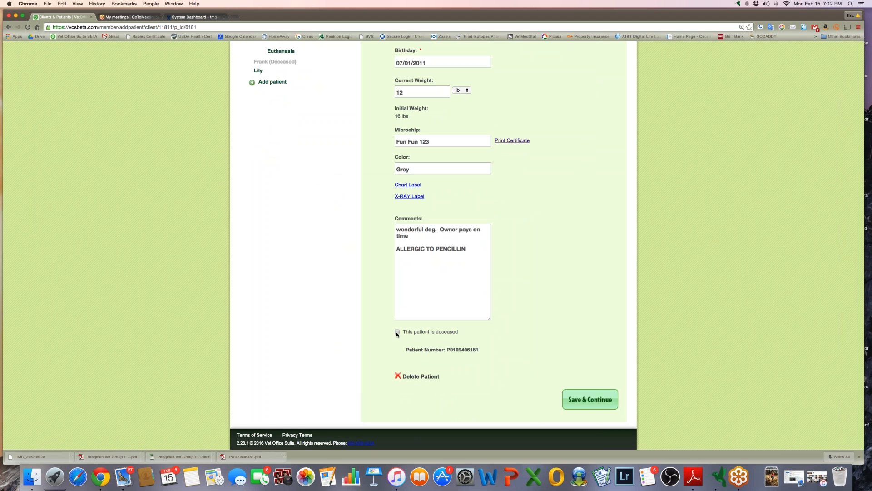
scroll(397, 331, "up", 3)
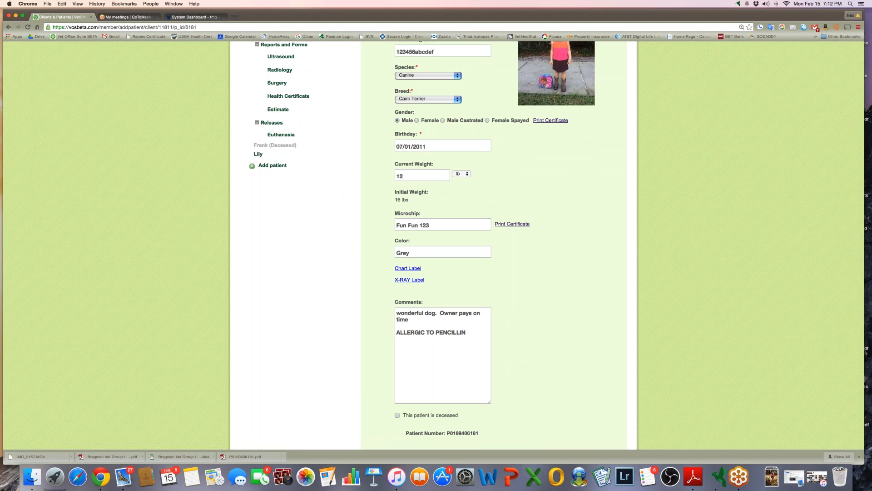
scroll(434, 246, "down", 2)
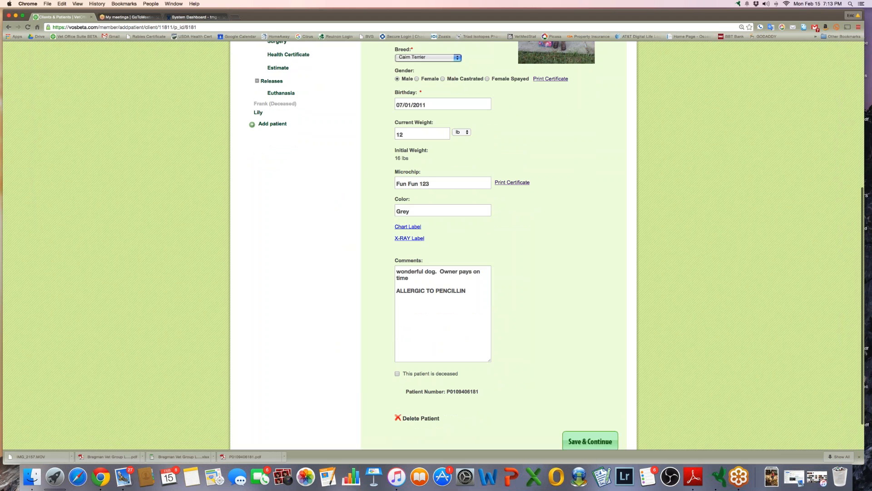
scroll(434, 245, "up", 8)
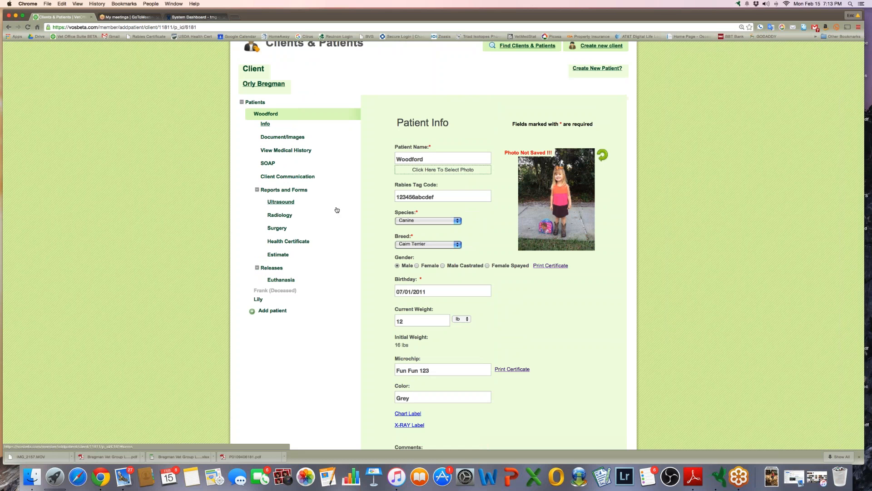
scroll(198, 154, "up", 3)
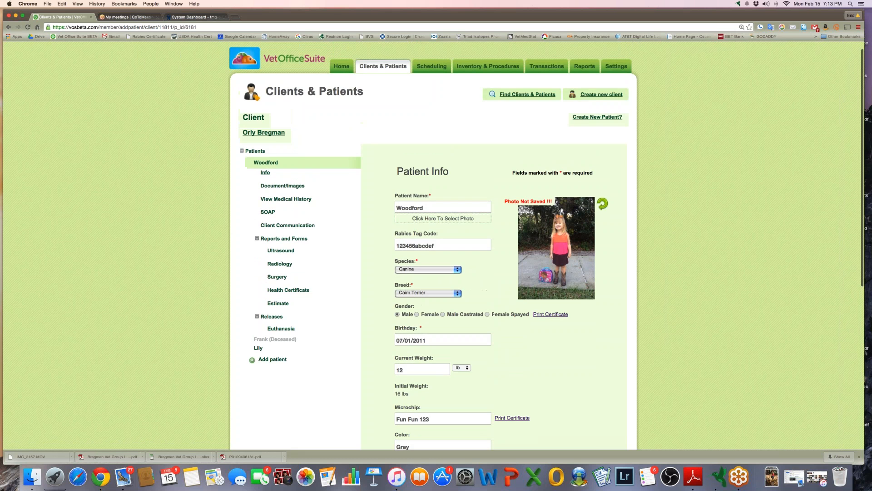
left_click(276, 135)
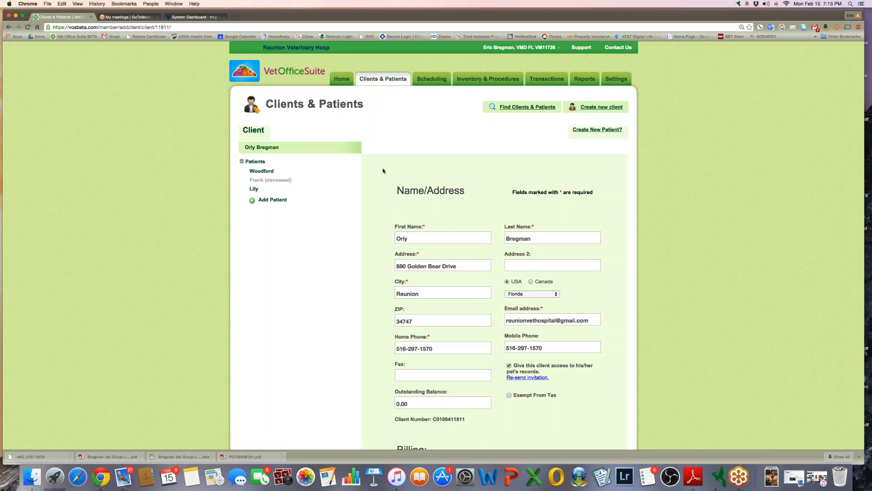
scroll(383, 167, "down", 3)
scroll(383, 171, "down", 1)
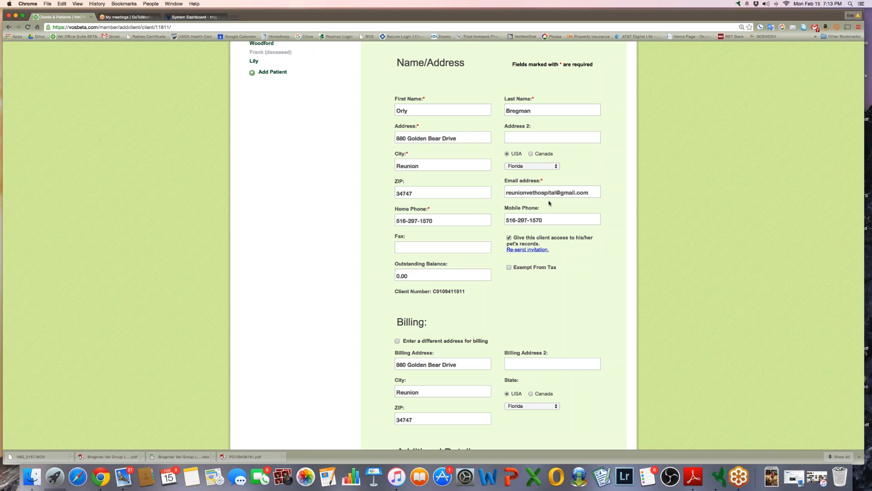
scroll(545, 203, "up", 3)
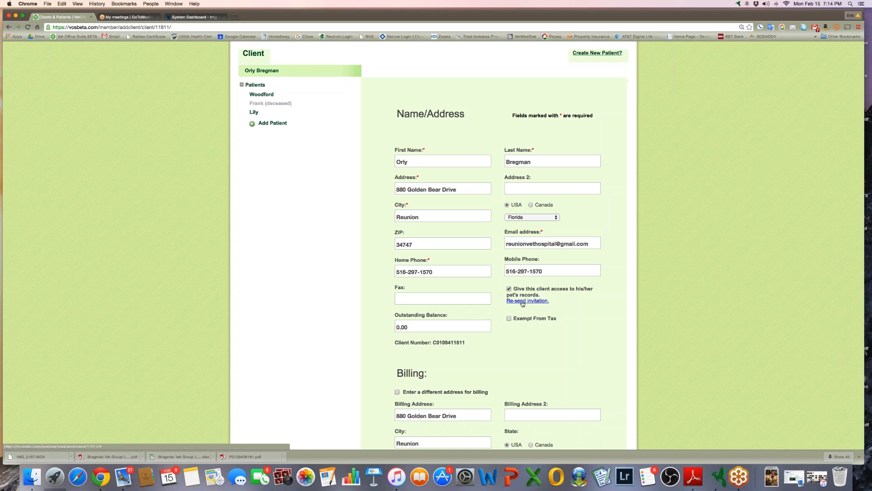
left_click(265, 96)
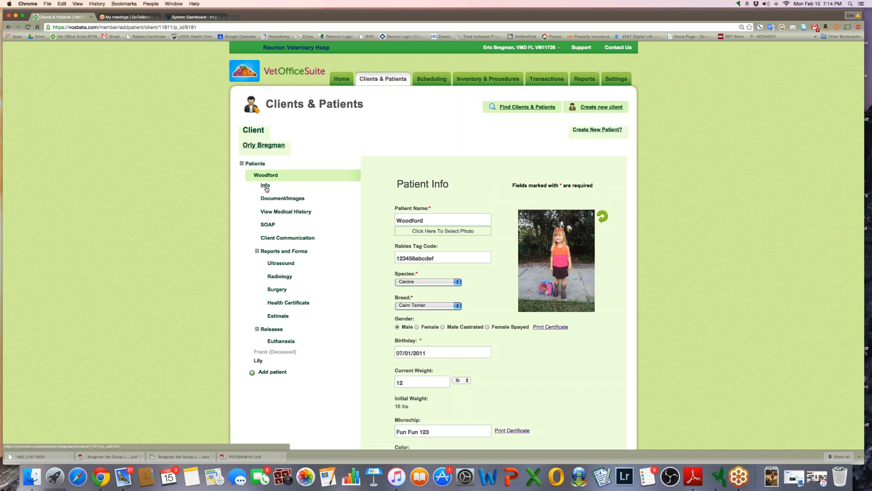
Reload Woodford's Info page and open his medical history with the Master Problem List
left_click(267, 188)
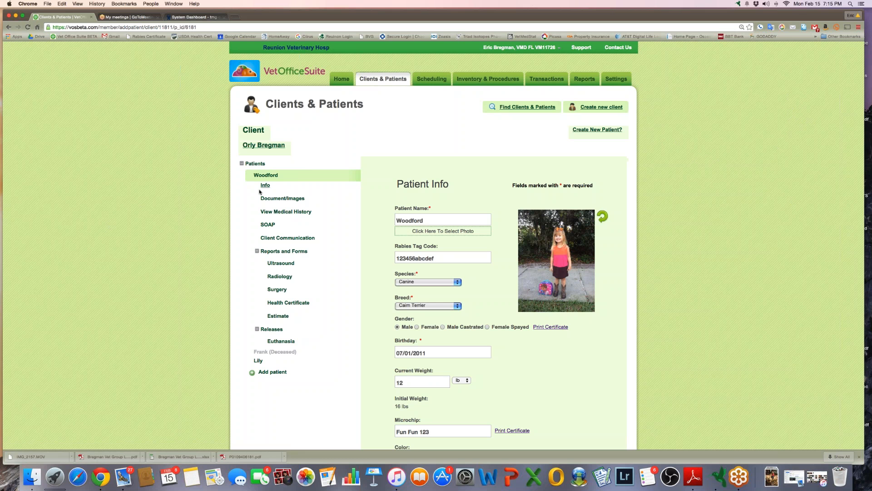
left_click(302, 213)
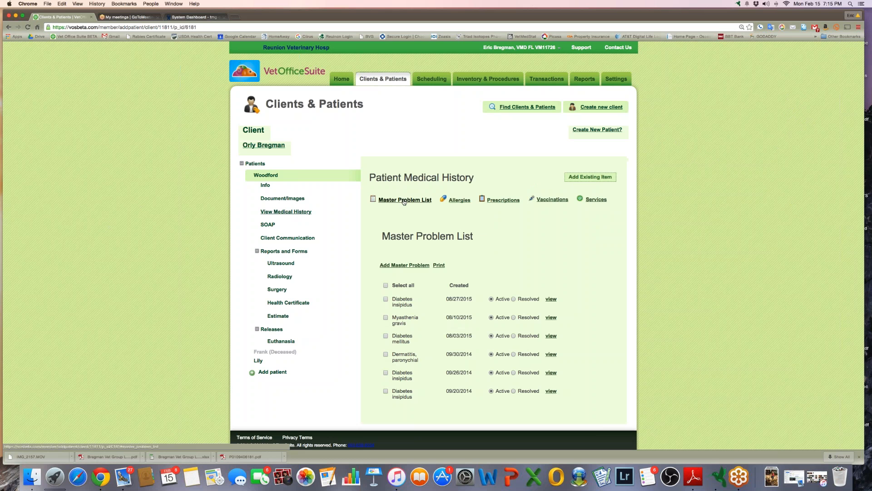
left_click(397, 269)
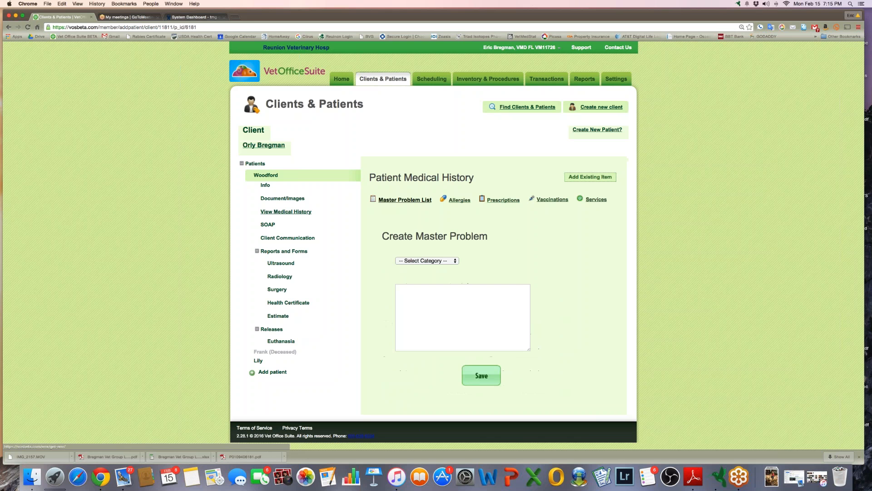
left_click(410, 261)
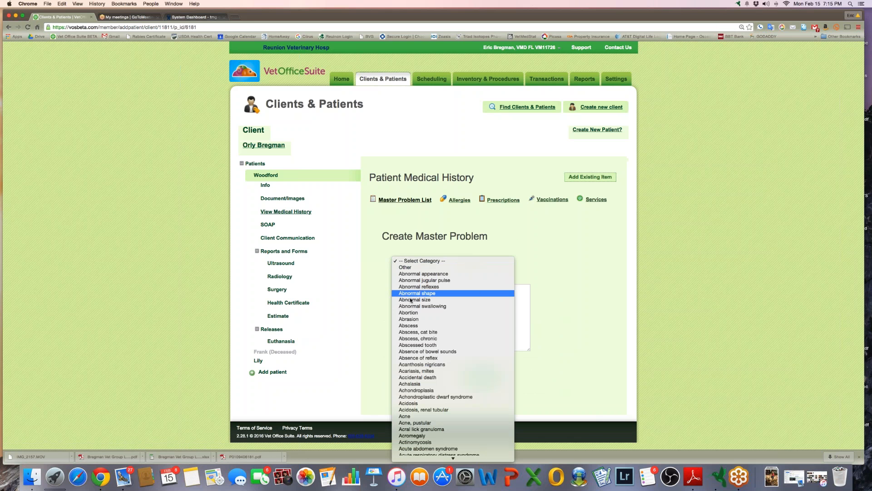
type("di")
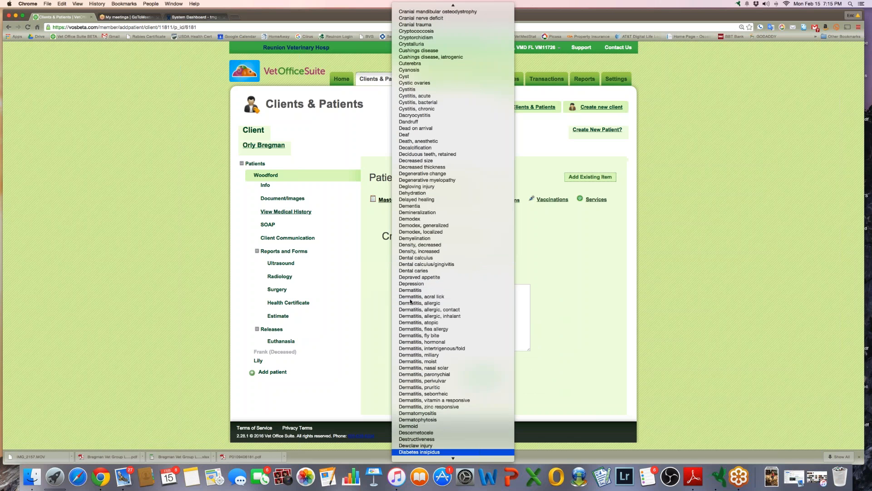
scroll(410, 301, "down", 5)
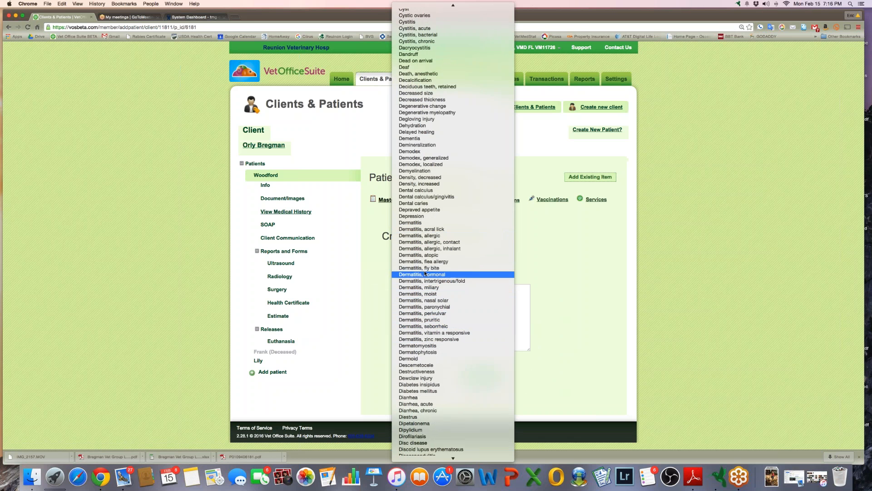
left_click(422, 261)
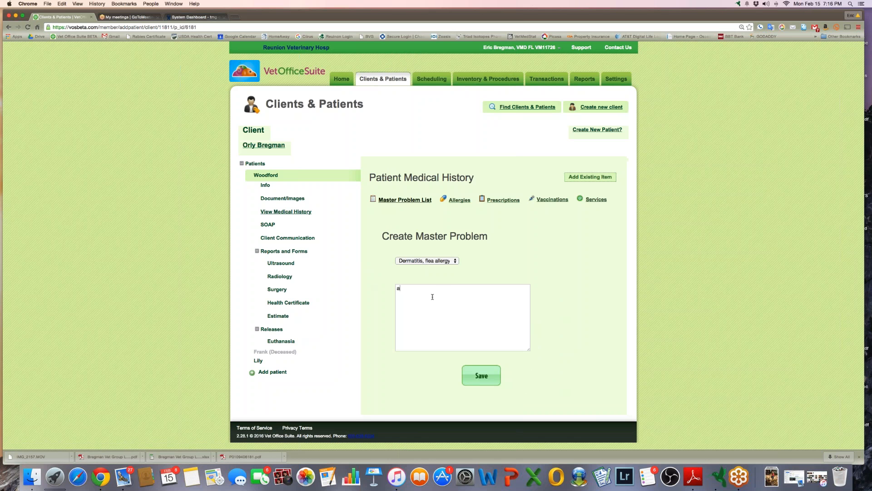
type("sdlkflasdkfjlaskdfj")
key("BackSpace")
key("BackSpace")
key("BackSpace")
key("BackSpace")
key("BackSpace")
key("BackSpace")
key("BackSpace")
key("BackSpace")
key("BackSpace")
key("BackSpace")
key("BackSpace")
key("BackSpace")
key("BackSpace")
key("BackSpace")
key("BackSpace")
key("BackSpace")
key("BackSpace")
key("BackSpace")
key("BackSpace")
key("BackSpace")
left_click(398, 202)
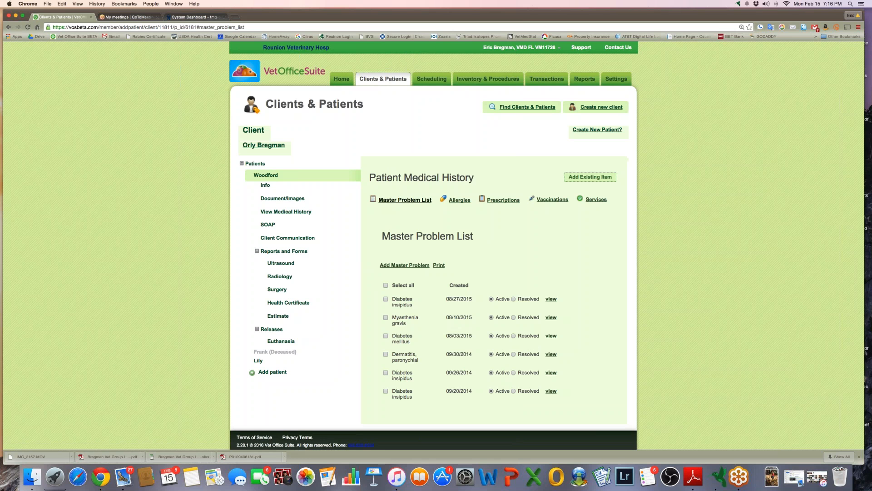
Check Woodford's allergies and the Add Allergy form, then list his four prescriptions
left_click(458, 199)
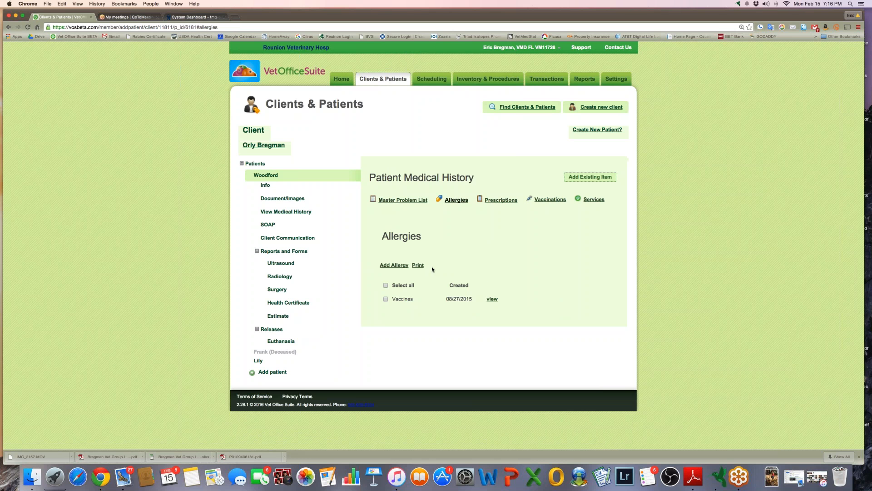
left_click(398, 266)
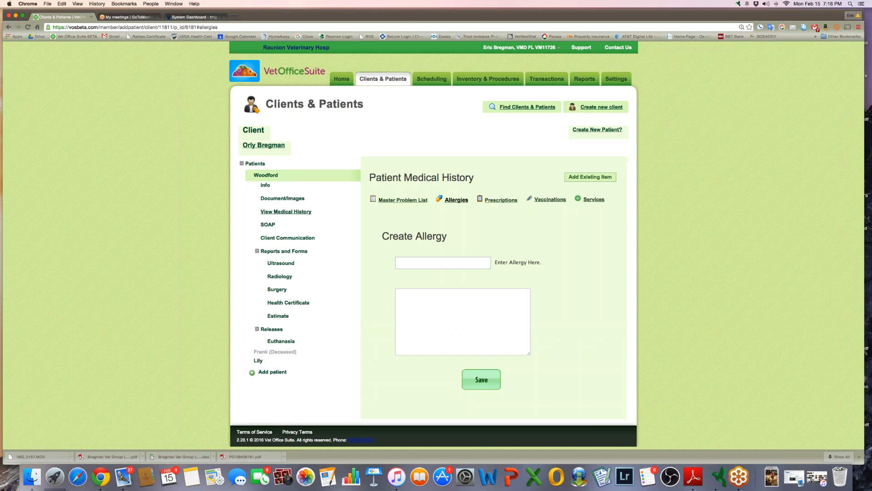
left_click(502, 202)
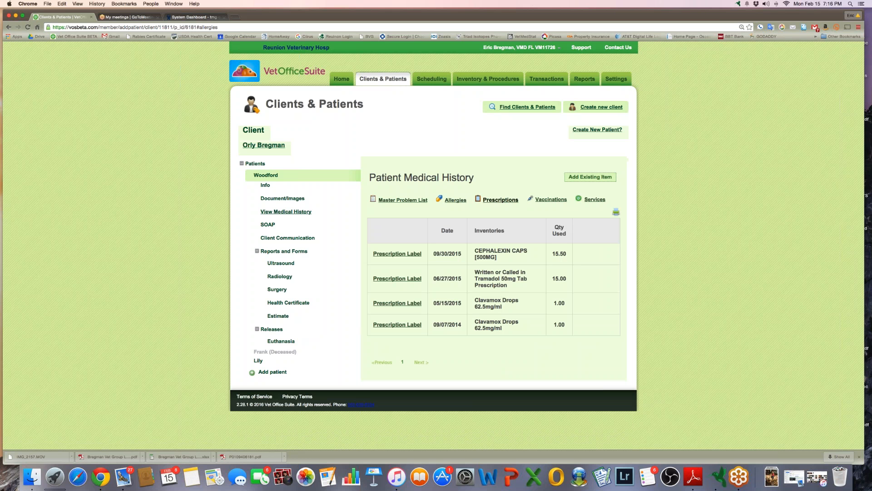
View and close the CEPHALEXIN and Tramadol prescription labels
left_click(396, 255)
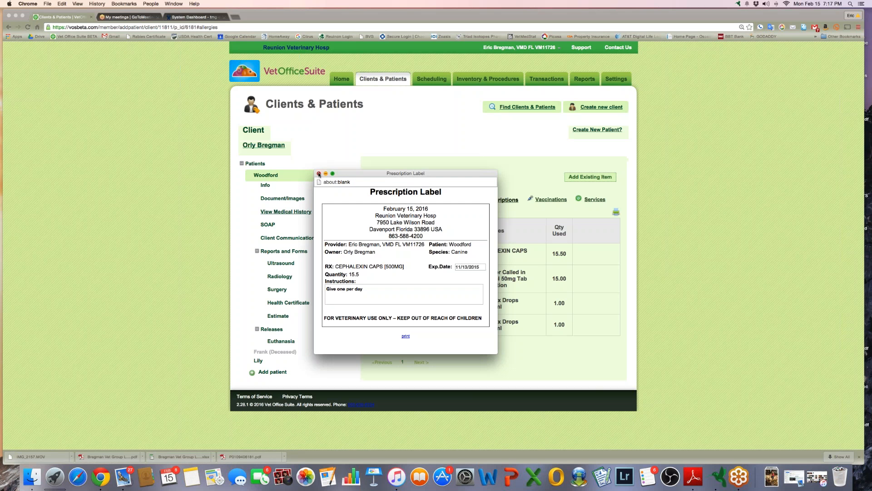
left_click(319, 174)
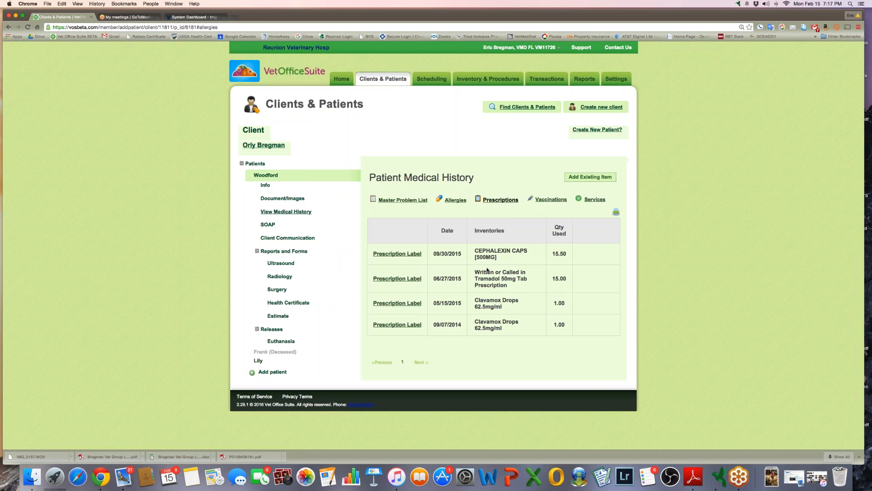
left_click(404, 280)
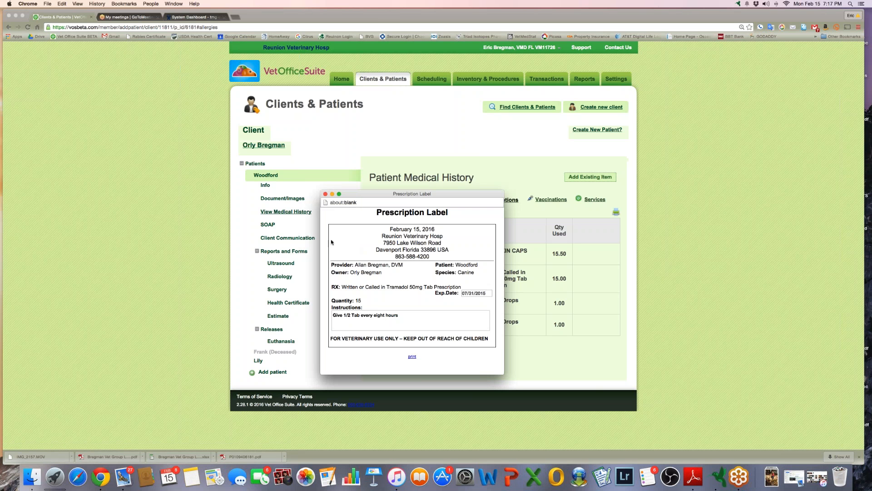
left_click(326, 194)
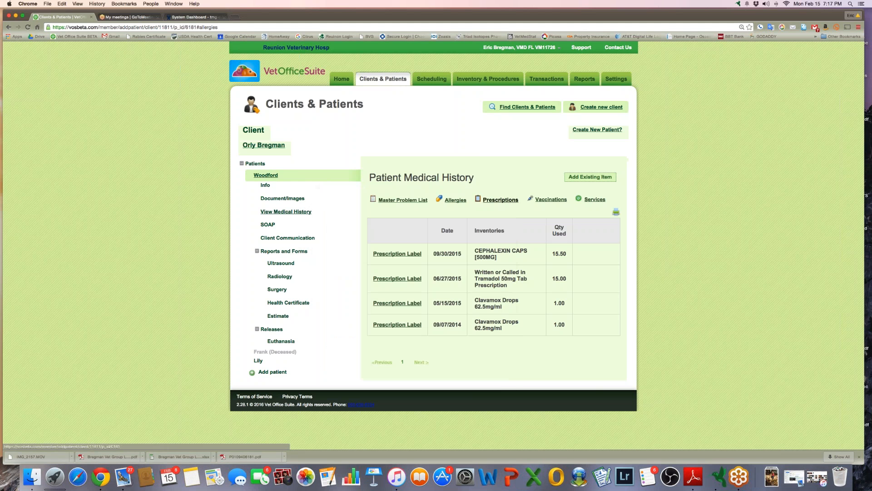
Glance at Woodford's services history, then open his Document/Images folders
left_click(594, 200)
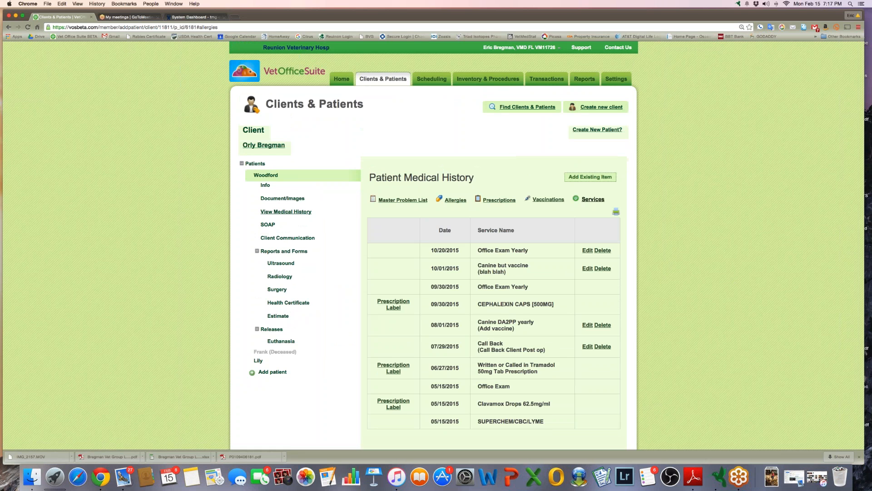
left_click(497, 199)
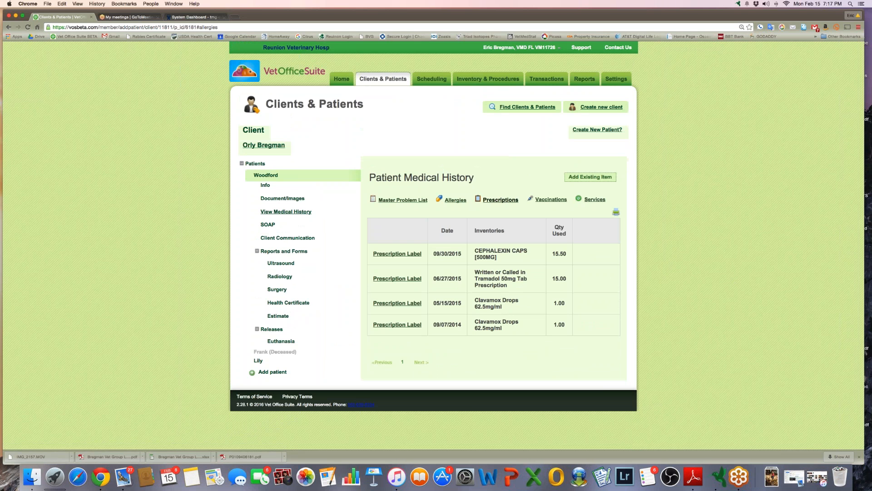
left_click(286, 199)
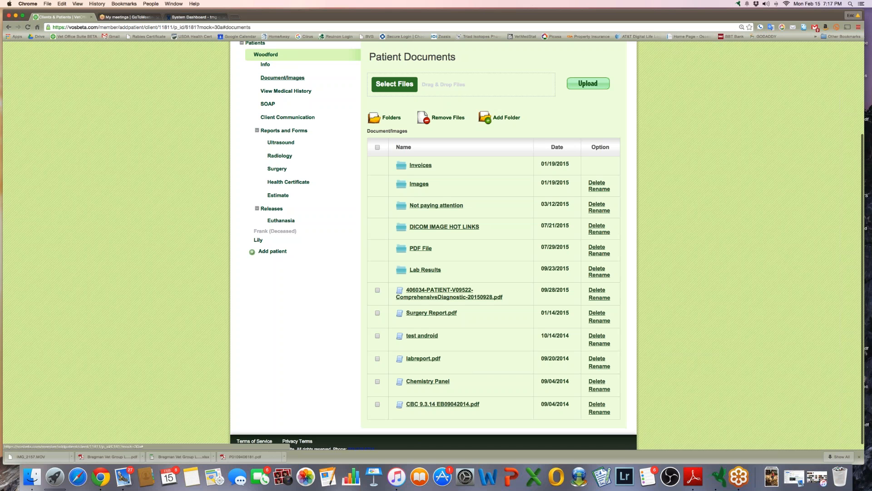
Add a new folder named 'Prescriptions' to Woodford's documents
left_click(495, 120)
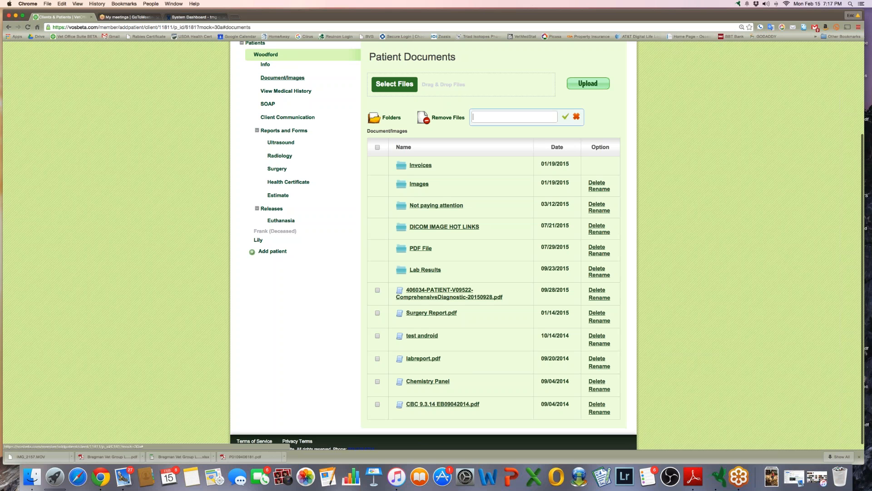
type("Prescriptions")
left_click(566, 116)
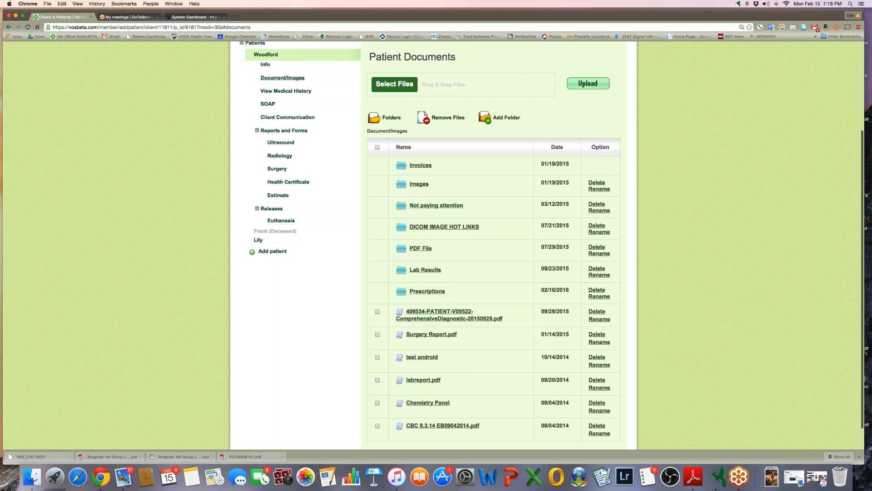
Open the Prescriptions folder, return to Document/Images, then open Woodford's medical history
left_click(427, 291)
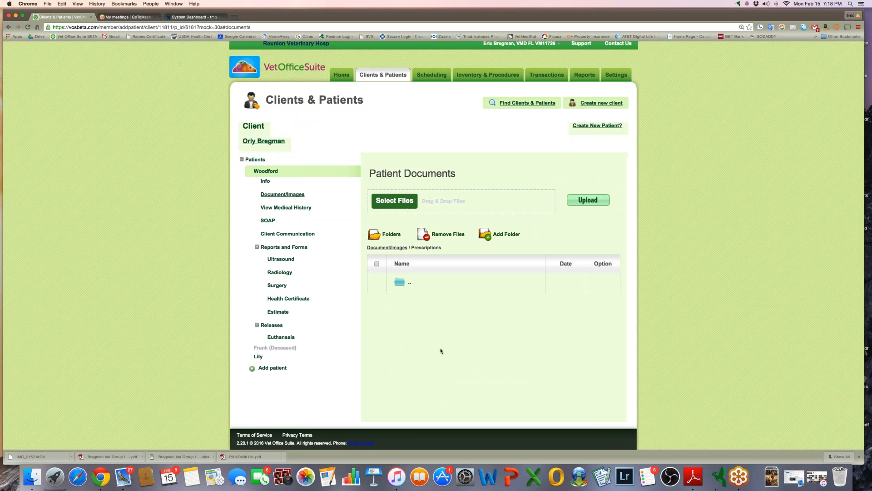
left_click(277, 196)
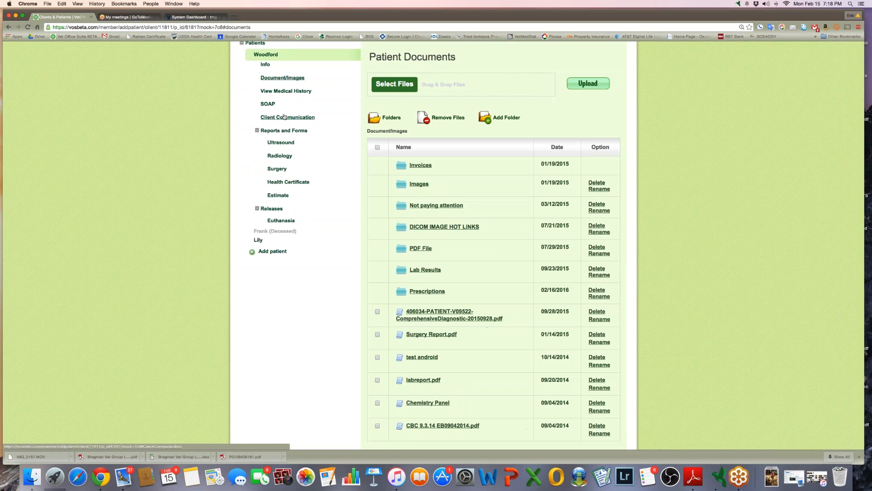
left_click(285, 91)
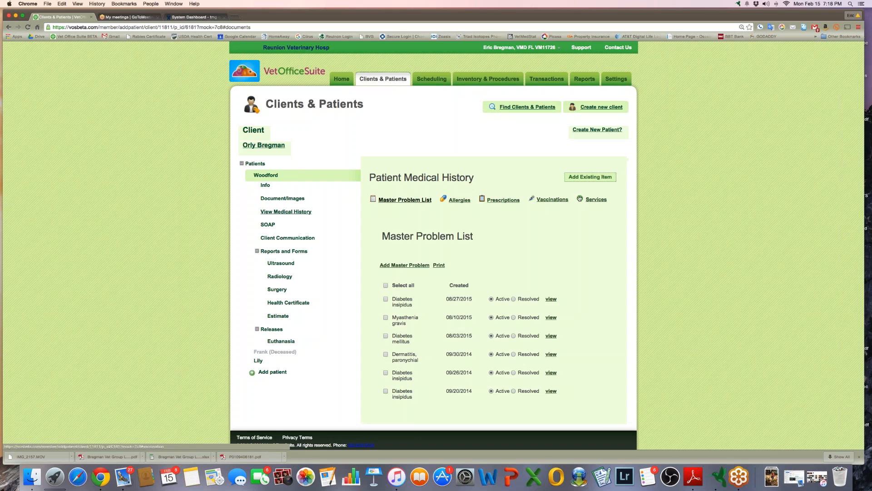
Page through both pages of Woodford's services, show his prescriptions, then open the Transactions overview
left_click(596, 199)
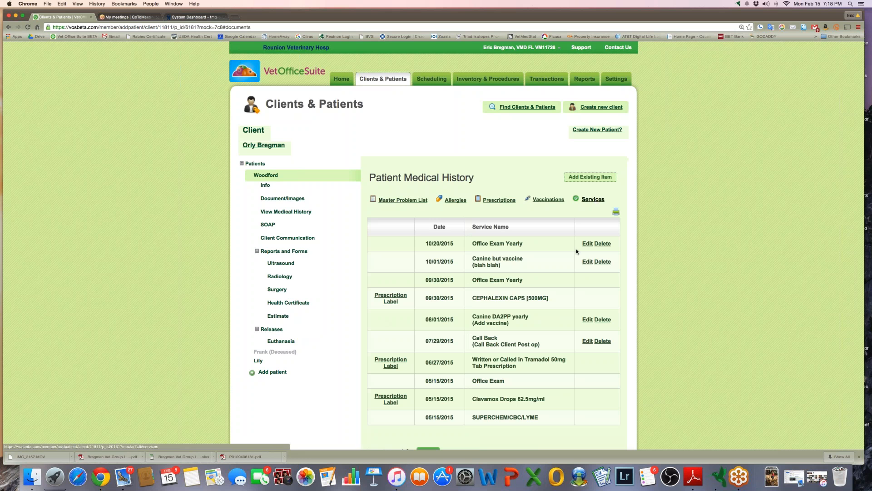
scroll(576, 249, "down", 2)
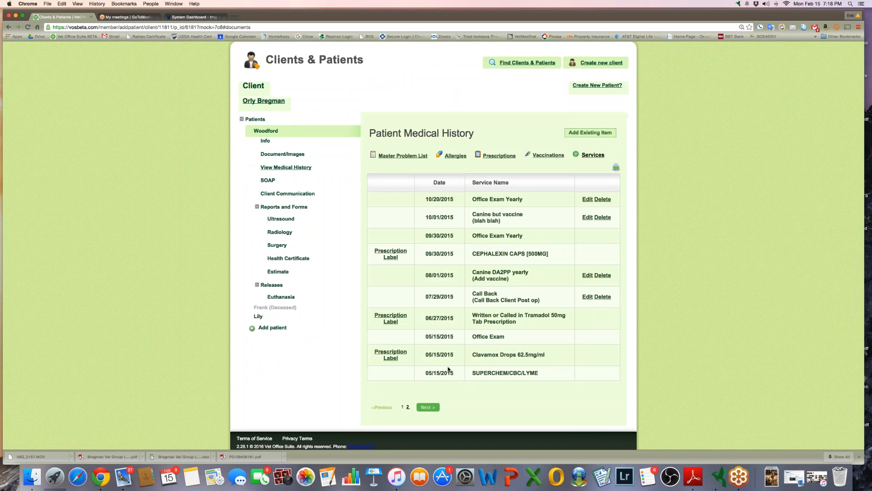
left_click(428, 407)
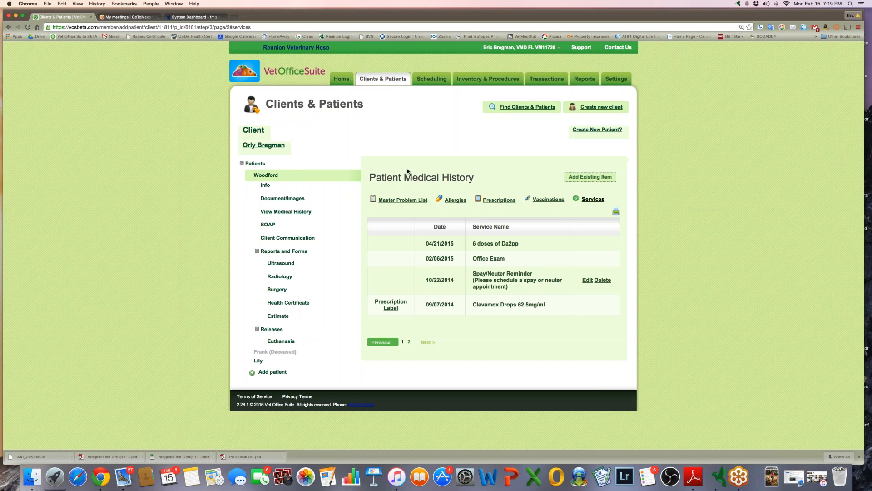
left_click(501, 201)
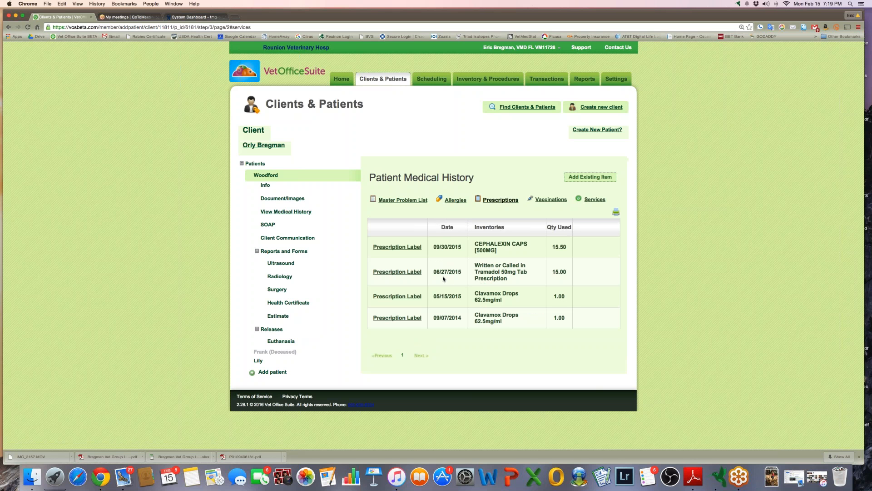
left_click(540, 82)
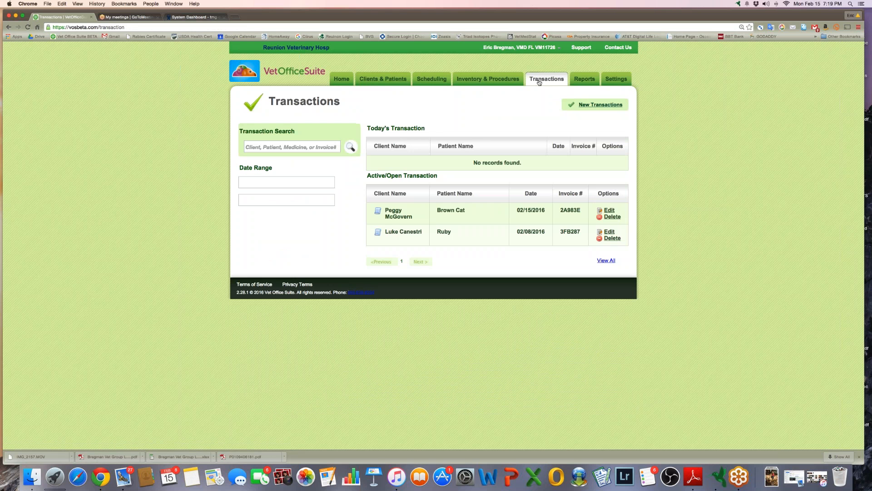
Go to Inventory & Procedures and open the Written or Called Prescriptions category
left_click(497, 82)
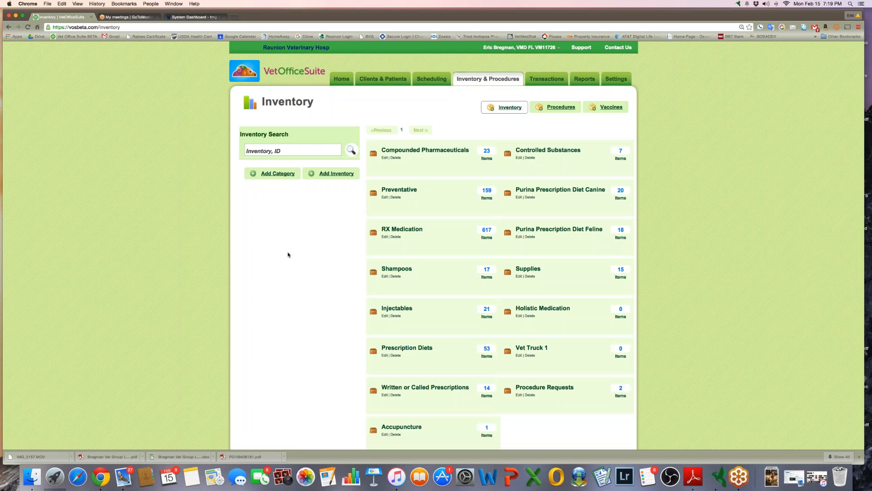
scroll(288, 255, "down", 2)
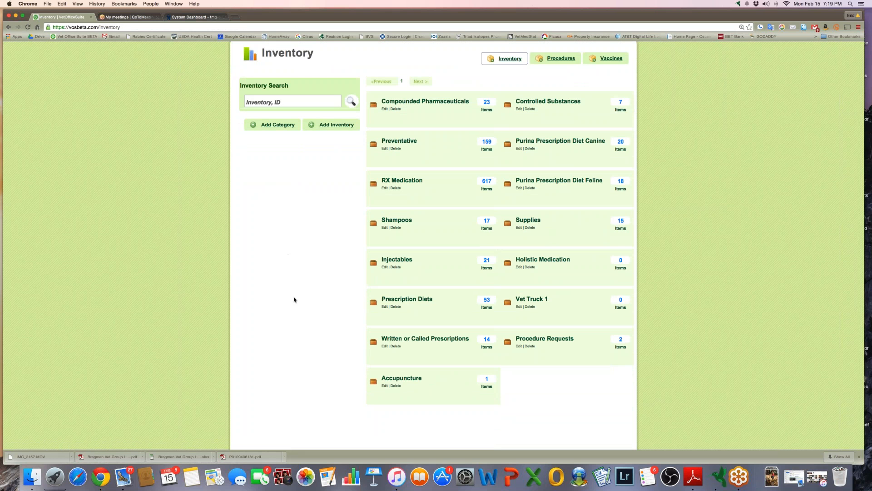
left_click(436, 339)
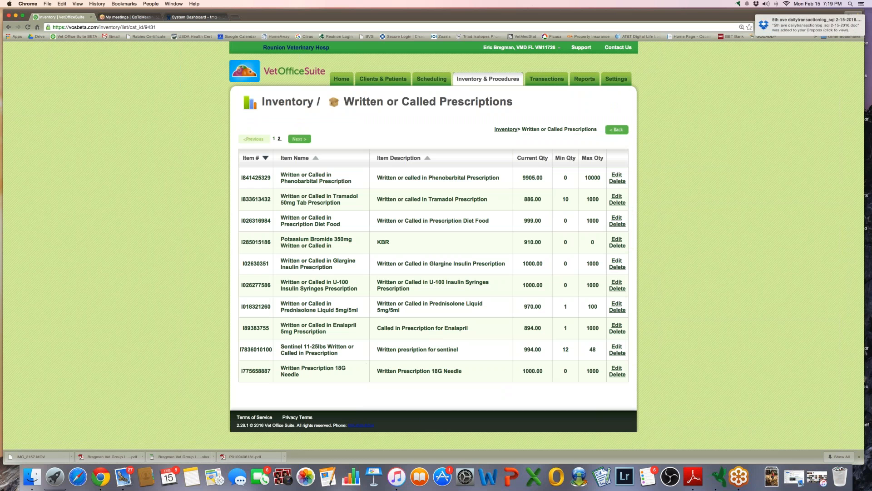
Review the first Phenobarbital prescription's inventory form (current quantity 9905.00), then return to Transactions
left_click(616, 176)
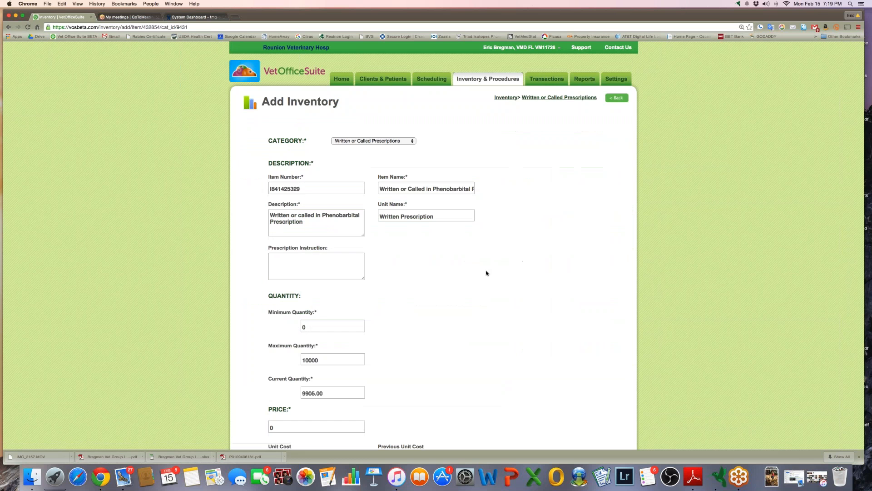
scroll(486, 273, "down", 3)
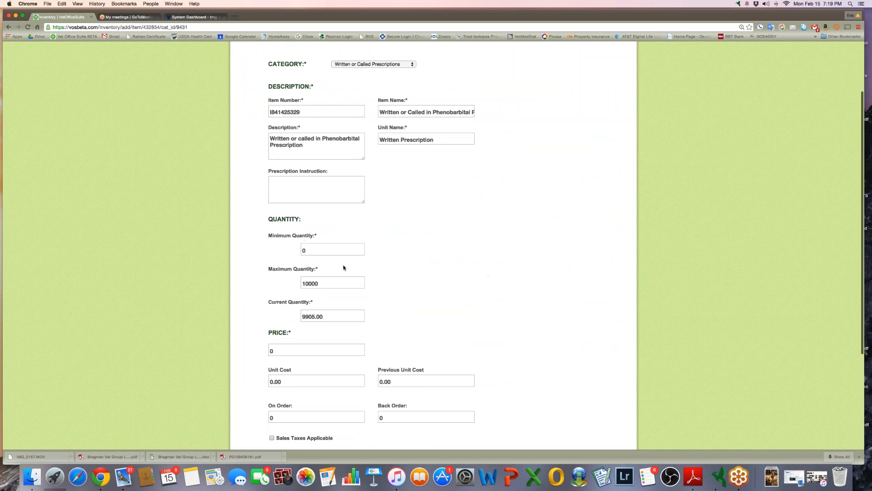
scroll(374, 299, "down", 5)
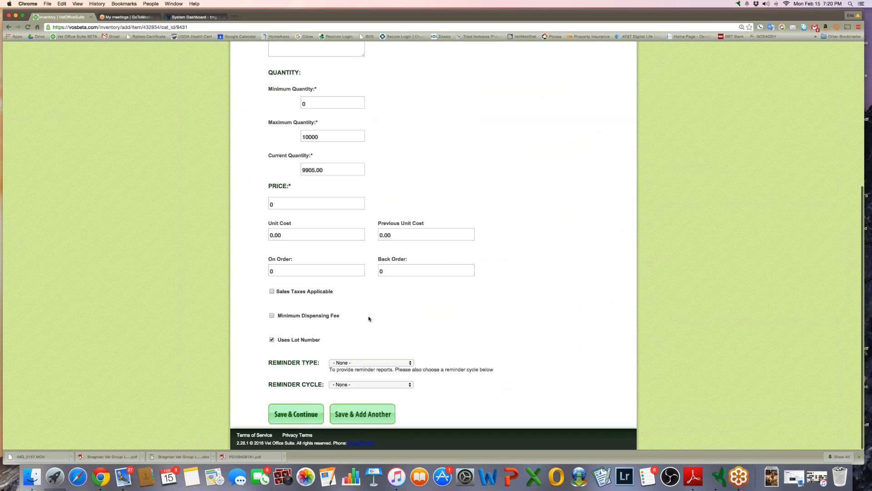
scroll(437, 326, "up", 8)
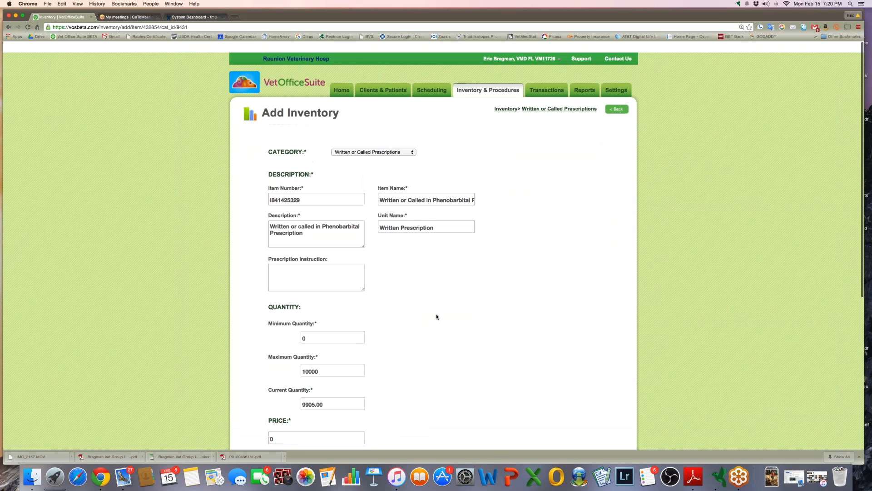
left_click(547, 79)
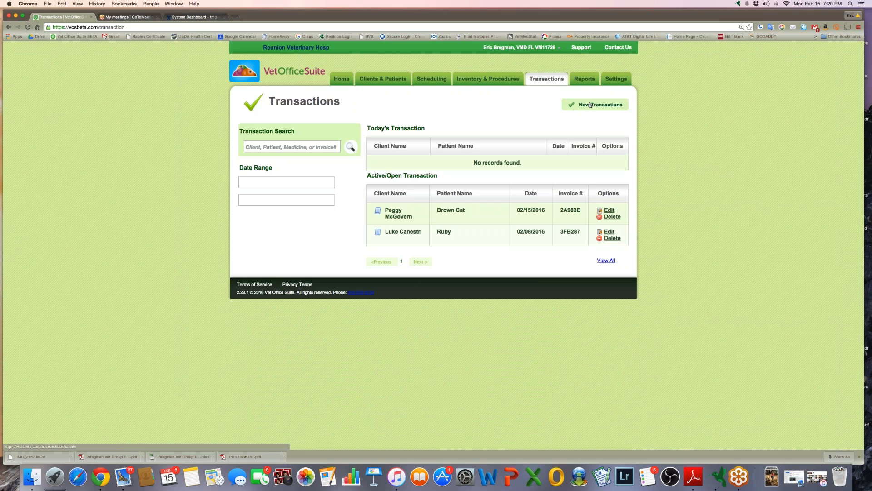
Start a new transaction with the attending doctor, the client found by surname, and patient Woodford
left_click(590, 105)
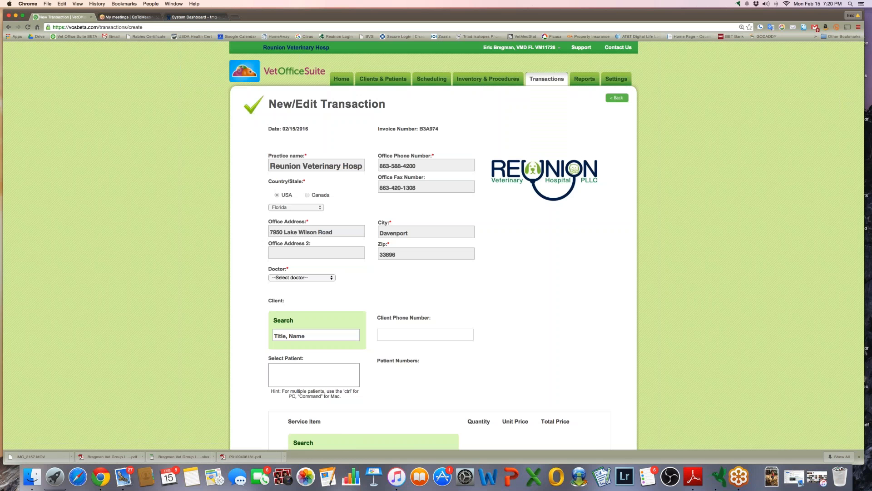
scroll(367, 257, "down", 2)
left_click(318, 245)
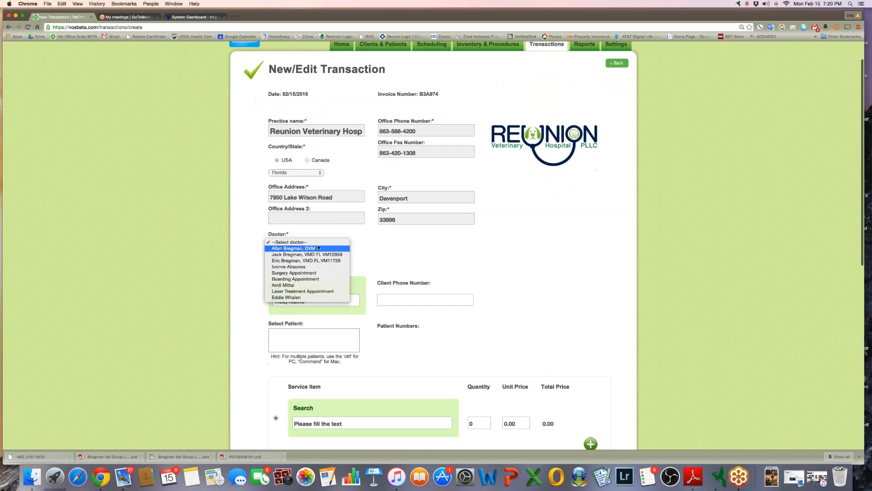
left_click(304, 261)
left_click(293, 299)
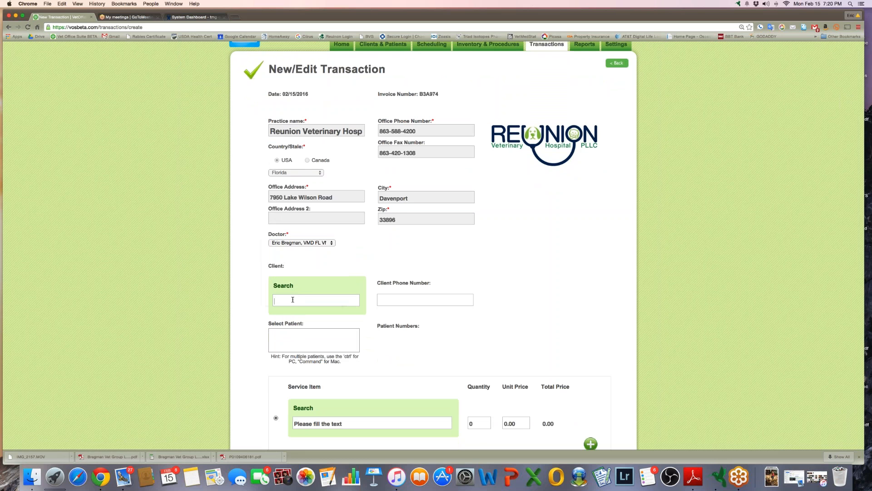
type("bregman")
left_click(289, 312)
left_click(286, 331)
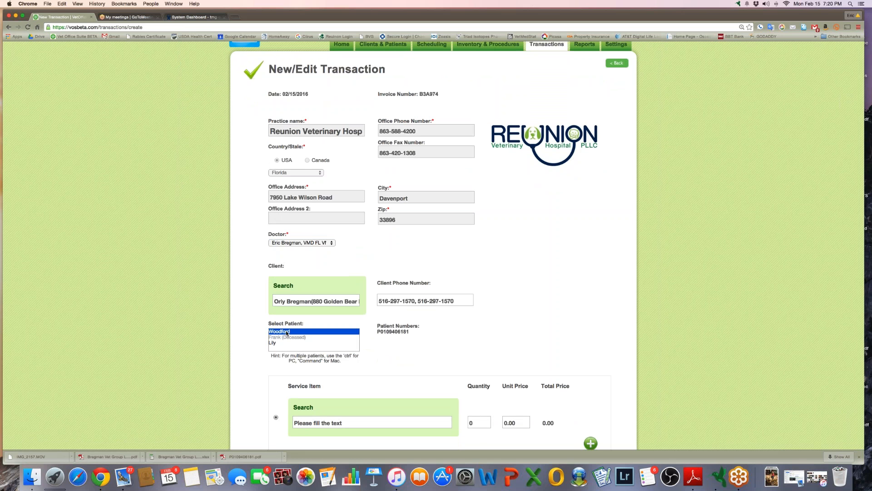
scroll(393, 351, "down", 6)
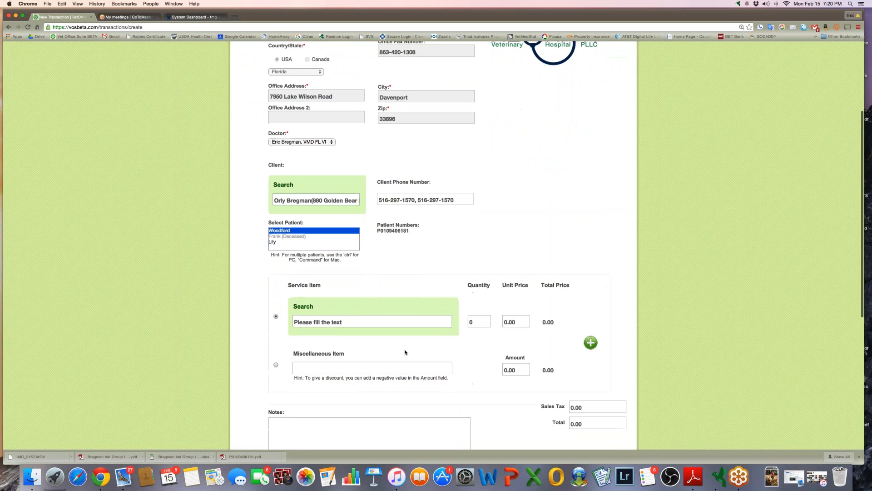
Add 10 of the Written or Called in Phenobarbital Prescription item, skipping the lot number
left_click(314, 281)
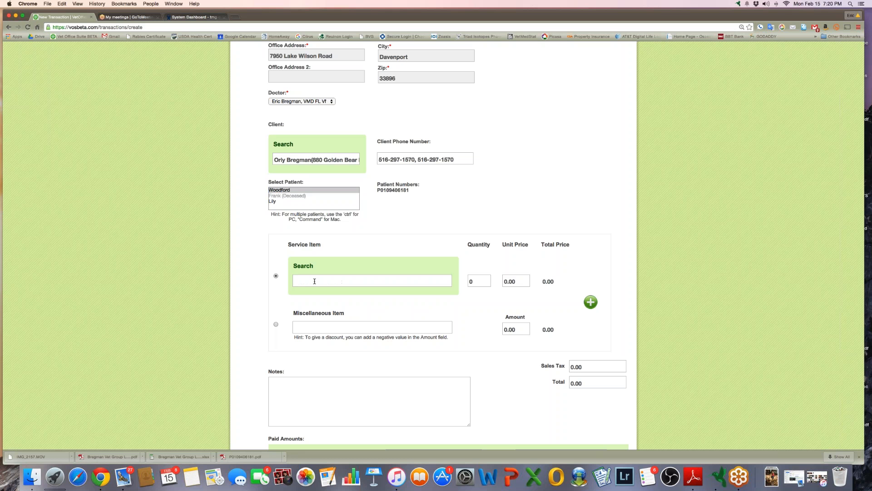
type("written")
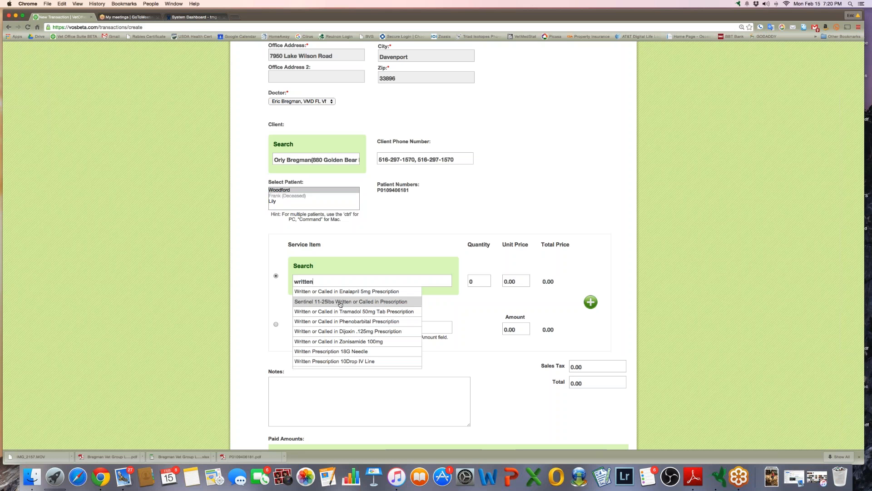
left_click(359, 322)
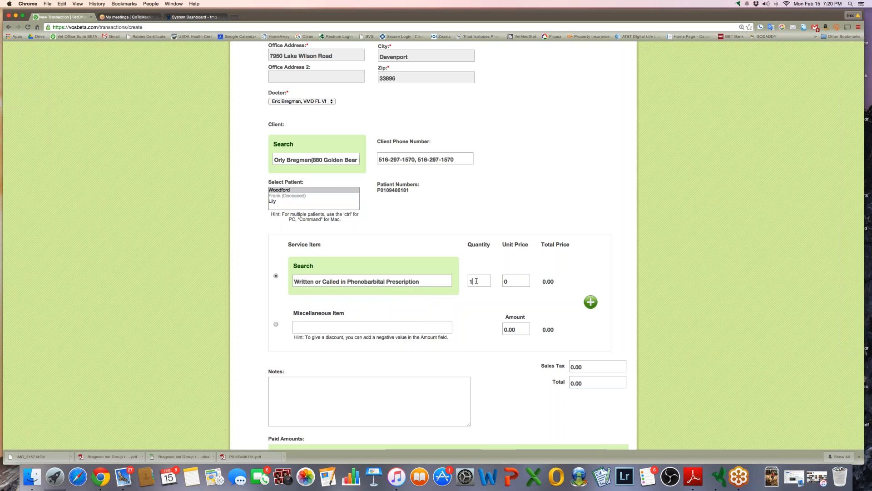
type("0")
left_click(591, 303)
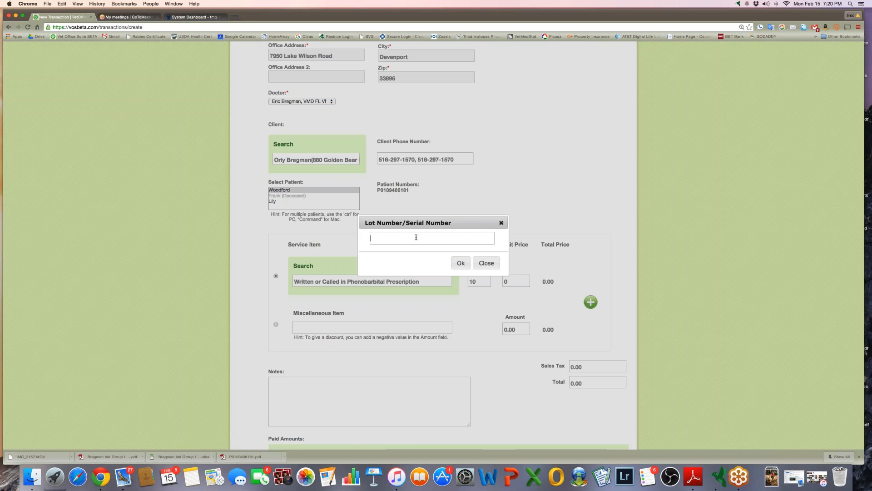
left_click(486, 264)
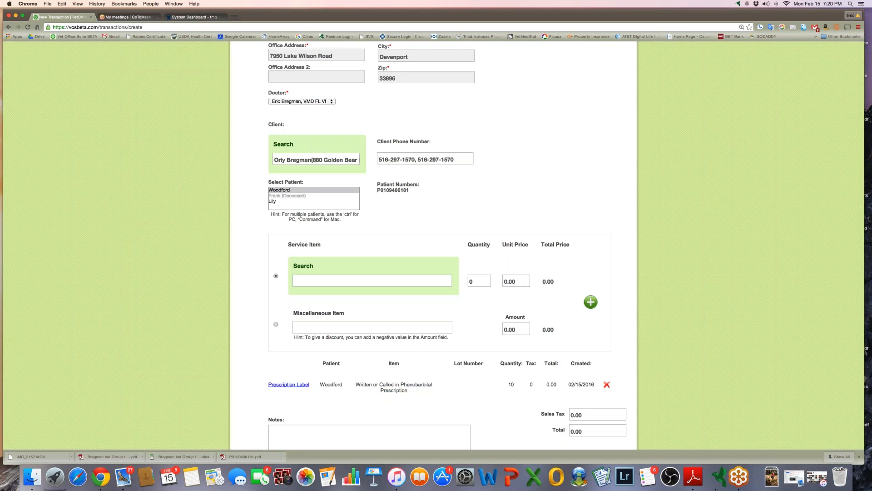
scroll(482, 360, "down", 5)
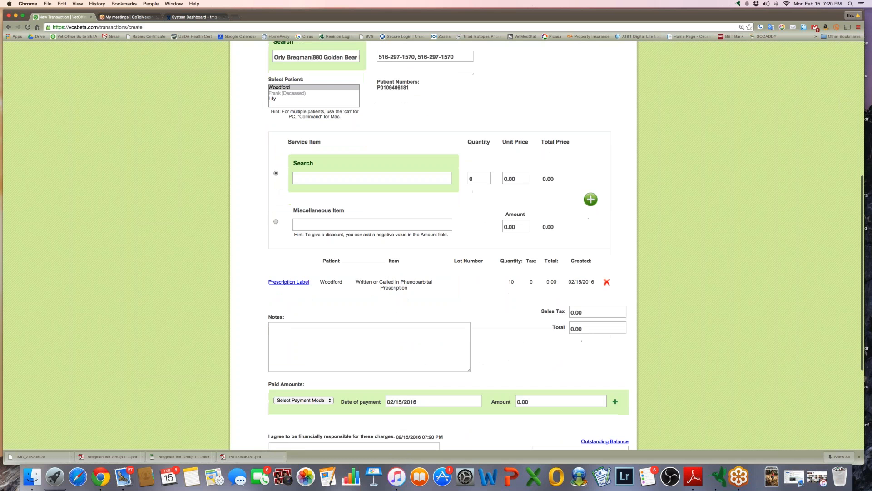
Fill in the prescription label text and set its expiration date to 05/31/2016
left_click(295, 282)
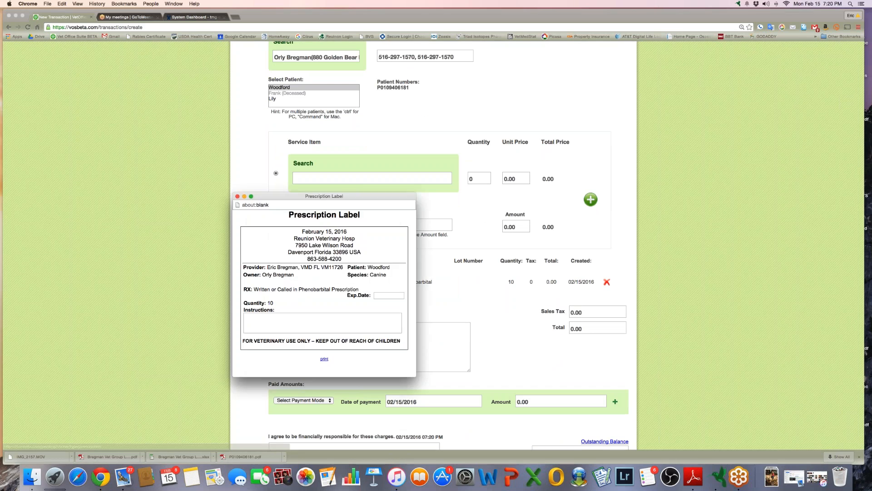
type("asldkfjasldkfjalsdkfjalsdkjflasdkjf")
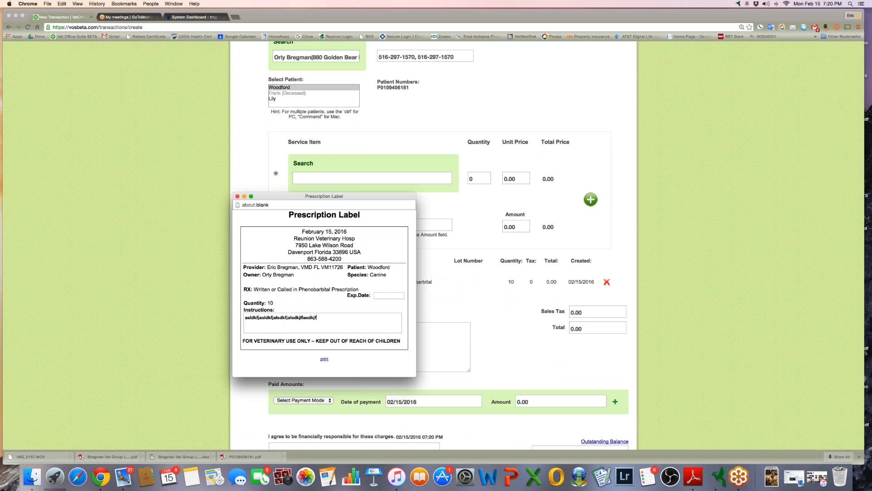
left_click(383, 295)
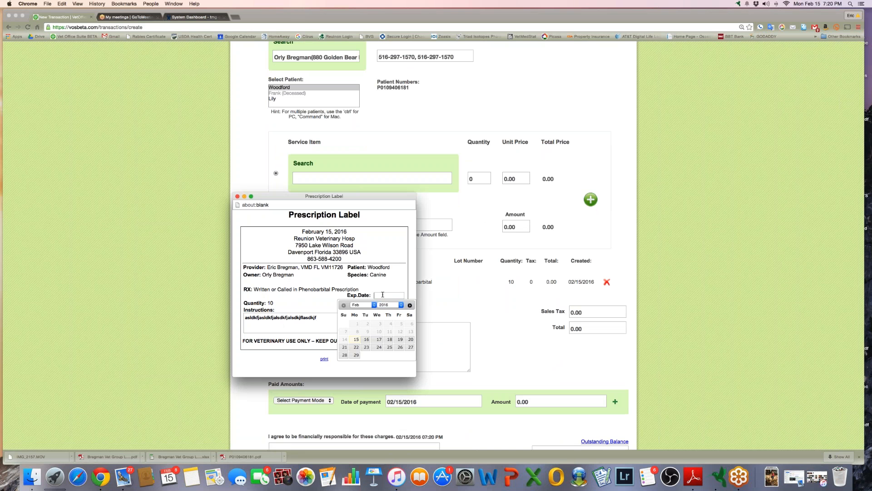
left_click(409, 306)
left_click(409, 305)
left_click(410, 305)
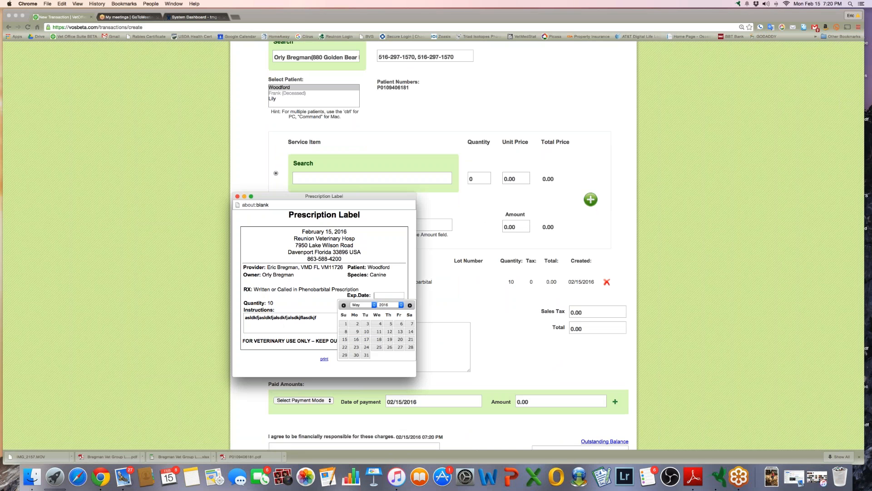
left_click(366, 355)
Cancel printing of the label and close it, back on the transaction
left_click(324, 359)
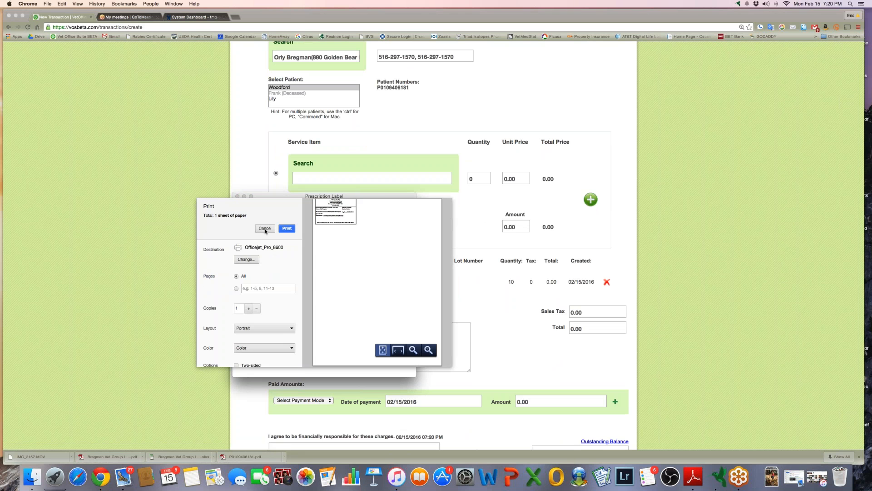
left_click(265, 228)
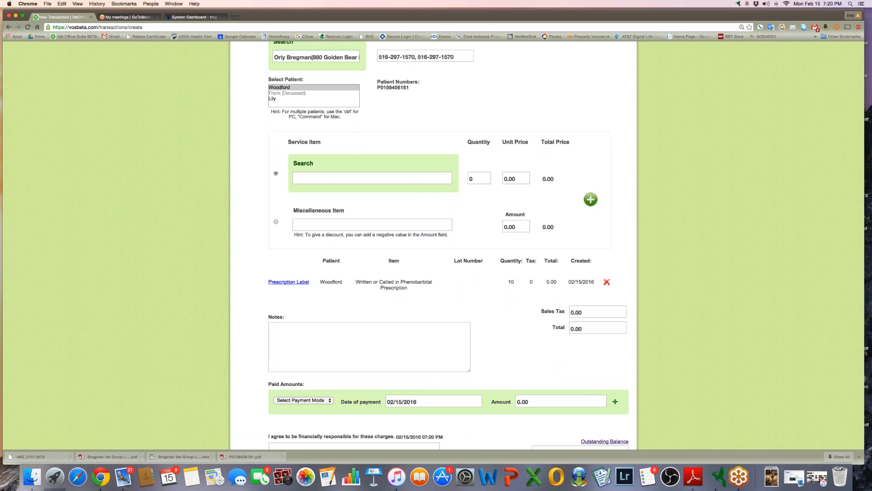
scroll(265, 228, "down", 5)
scroll(265, 228, "down", 3)
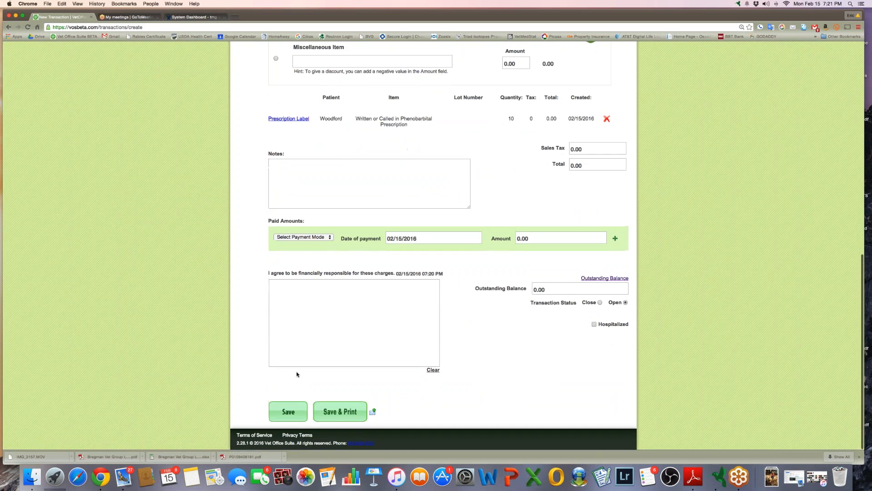
left_click(288, 411)
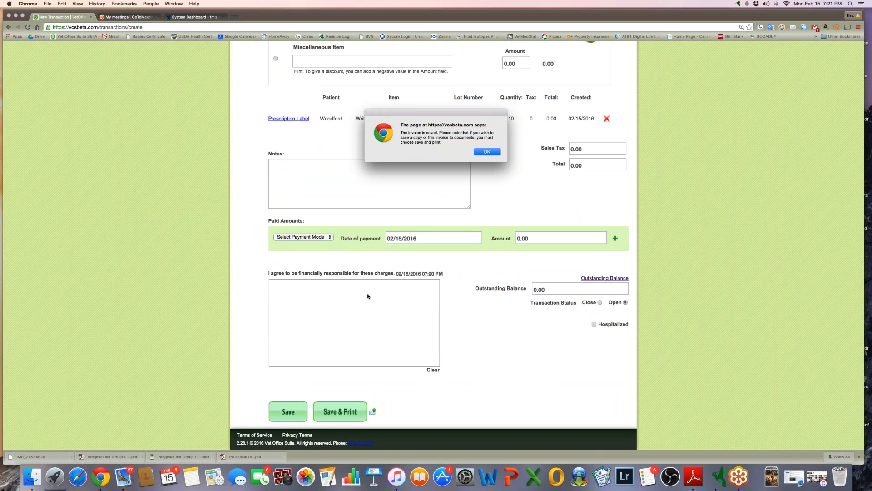
left_click(487, 151)
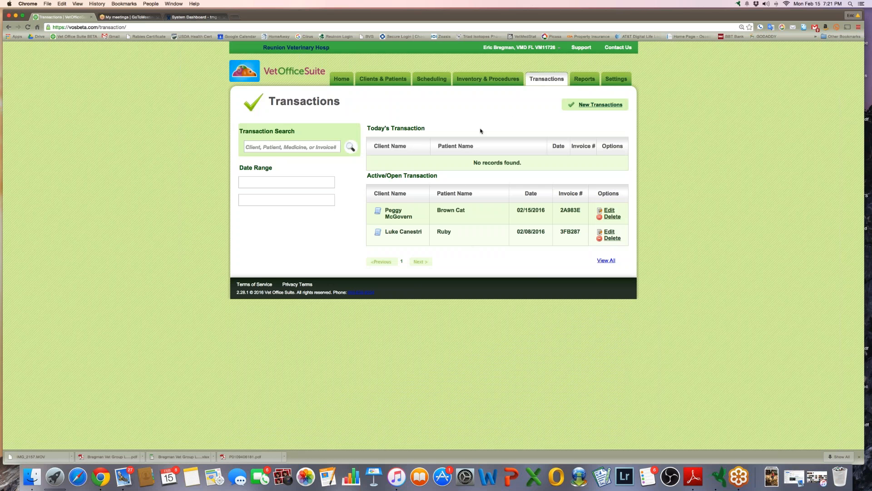
left_click(373, 83)
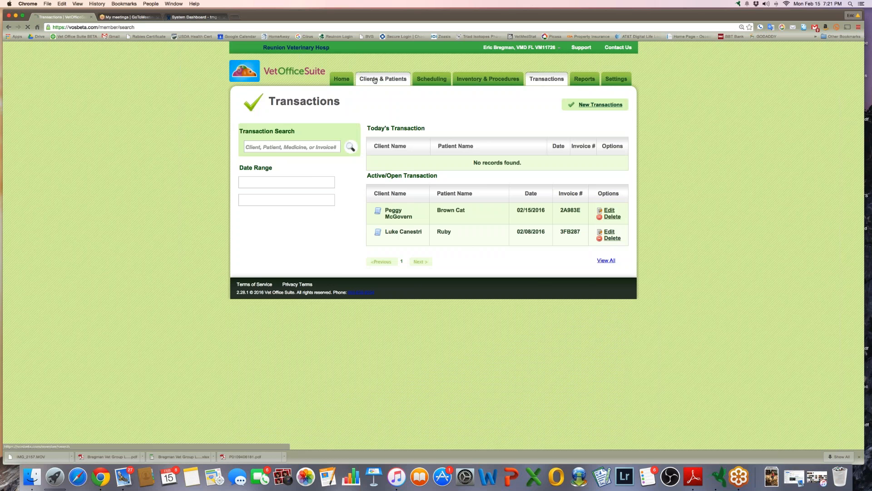
type("bregman")
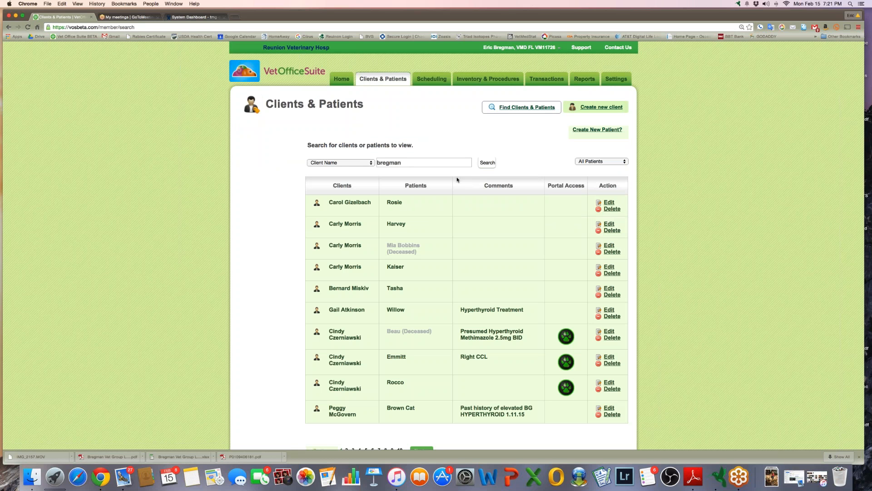
left_click(488, 162)
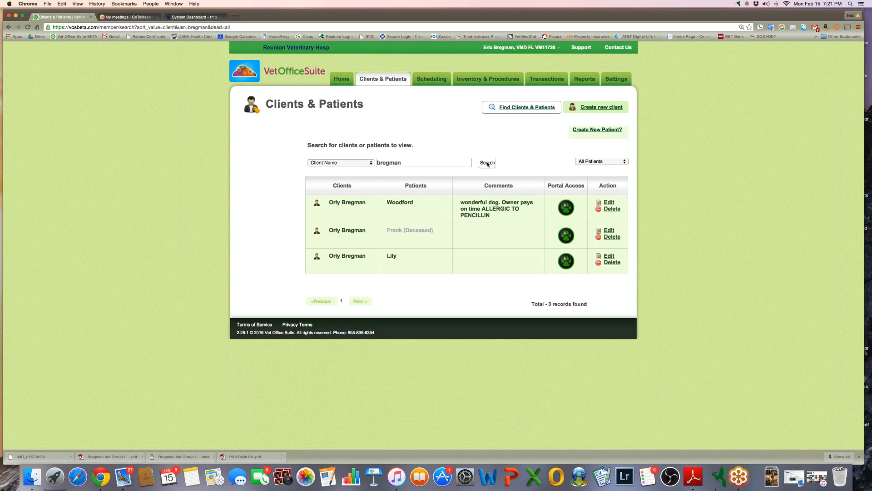
left_click(408, 207)
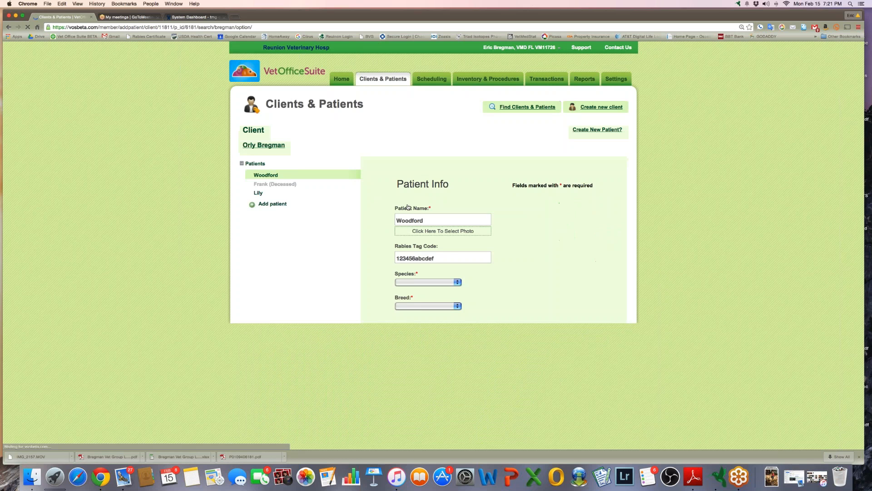
left_click(296, 211)
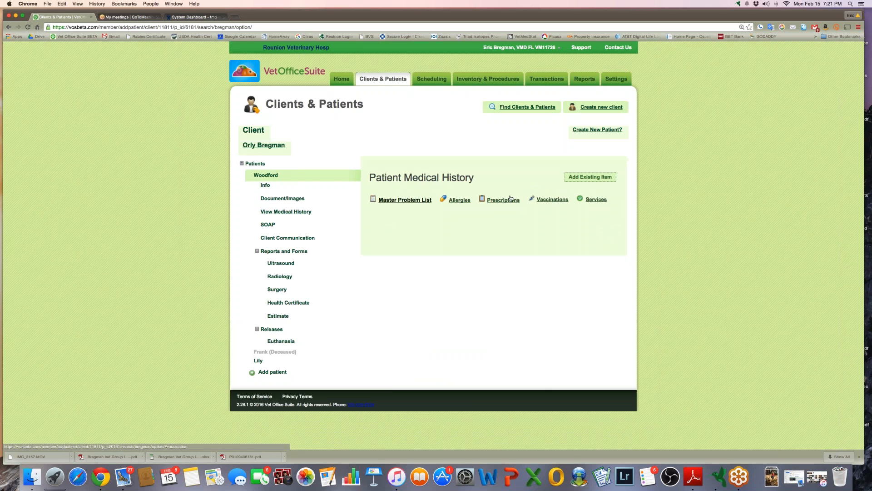
View Woodford's prescriptions and the 02/15/2016 Phenobarbital label, then switch to the Vaccinations history
left_click(405, 200)
left_click(501, 200)
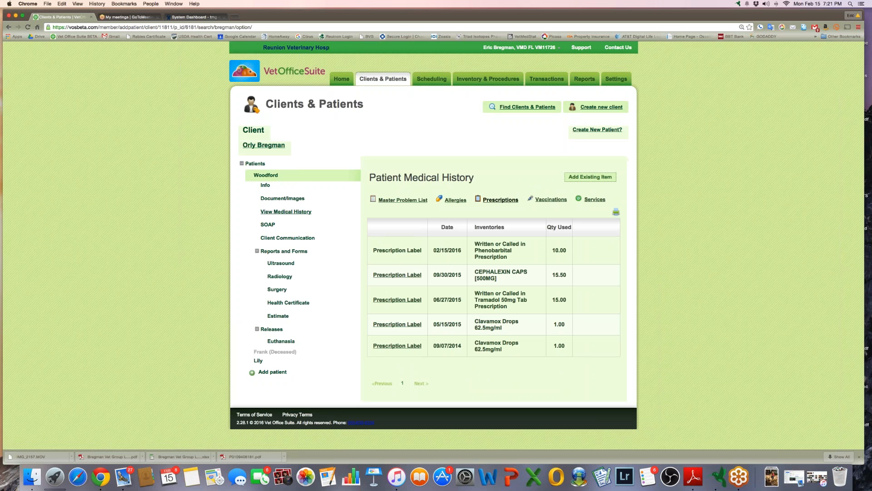
left_click(398, 250)
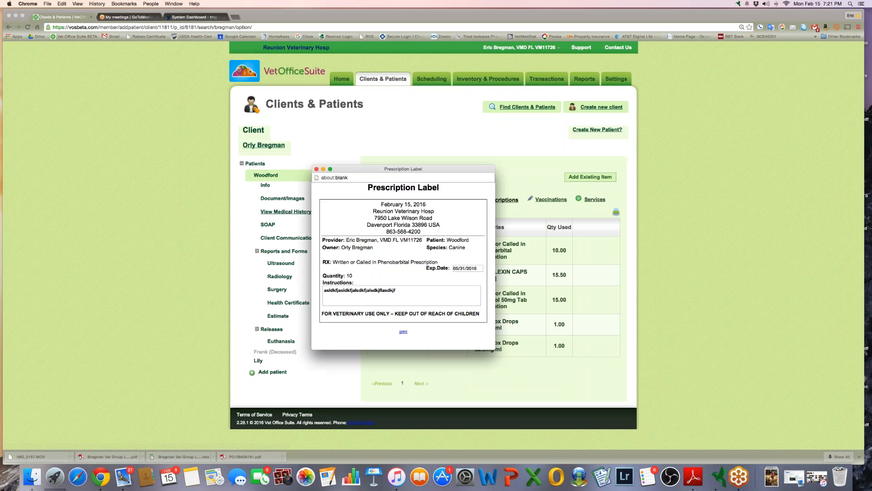
left_click(316, 169)
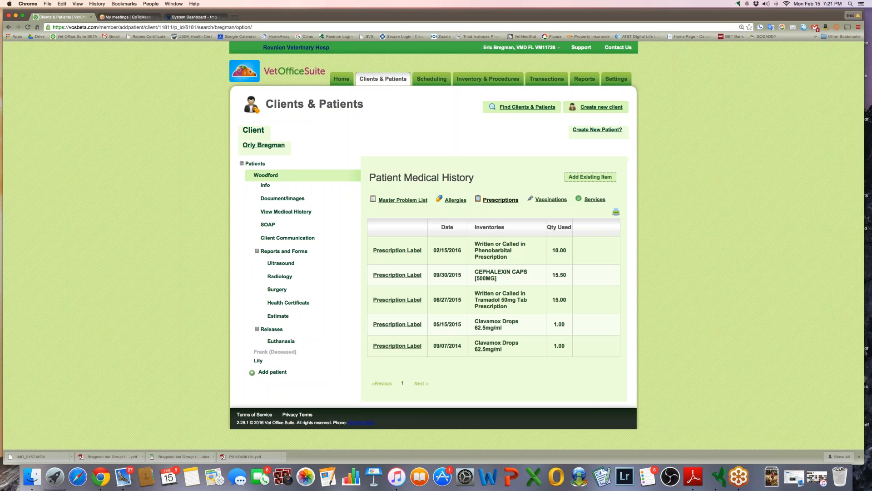
left_click(557, 200)
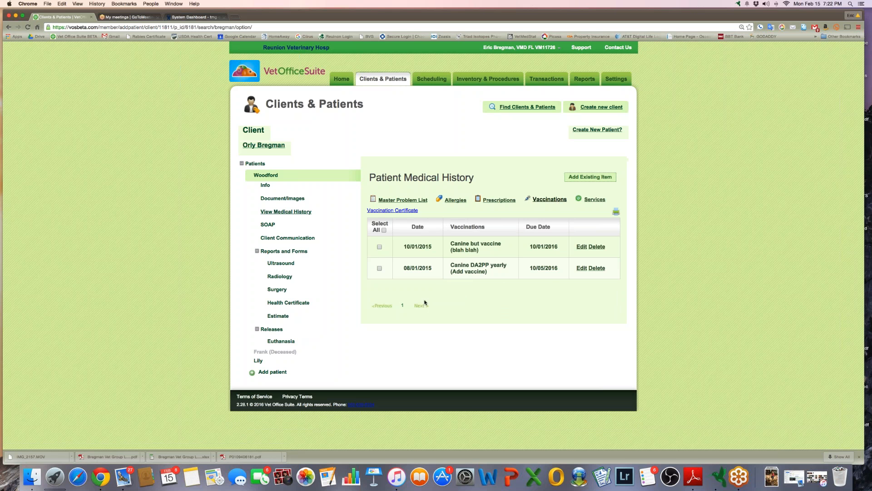
Tick the 10/01/2015 and 08/01/2015 vaccinations and preview the vaccination certificate PDF, twice
left_click(379, 247)
left_click(380, 268)
left_click(393, 210)
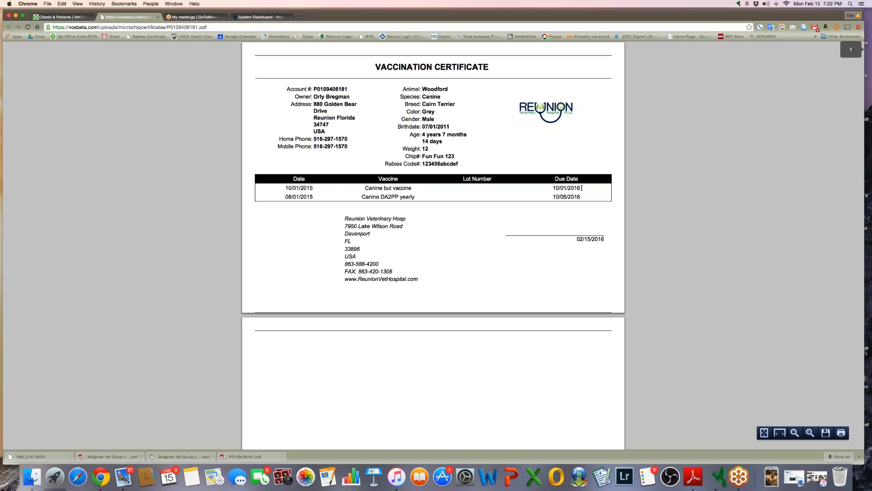
left_click(157, 18)
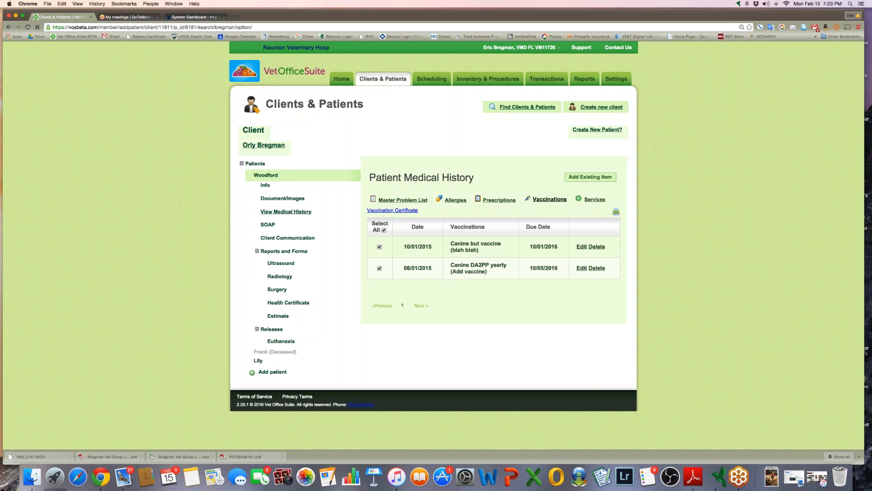
left_click(390, 210)
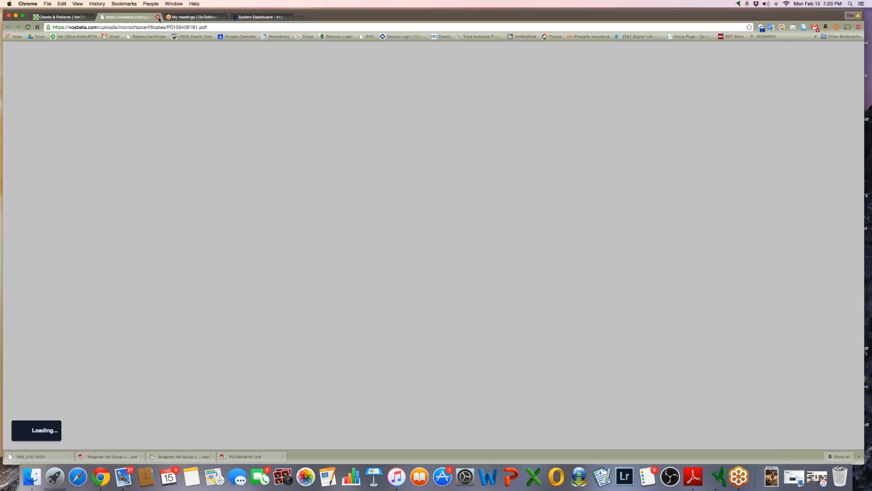
left_click(158, 17)
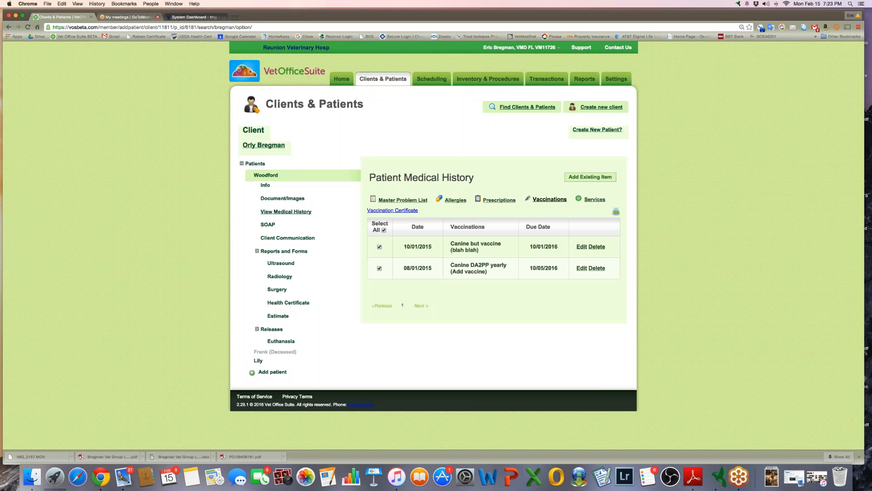
Add Canine Rabies Three Year Vaccine as an existing item with service date 08/01/2013
left_click(587, 179)
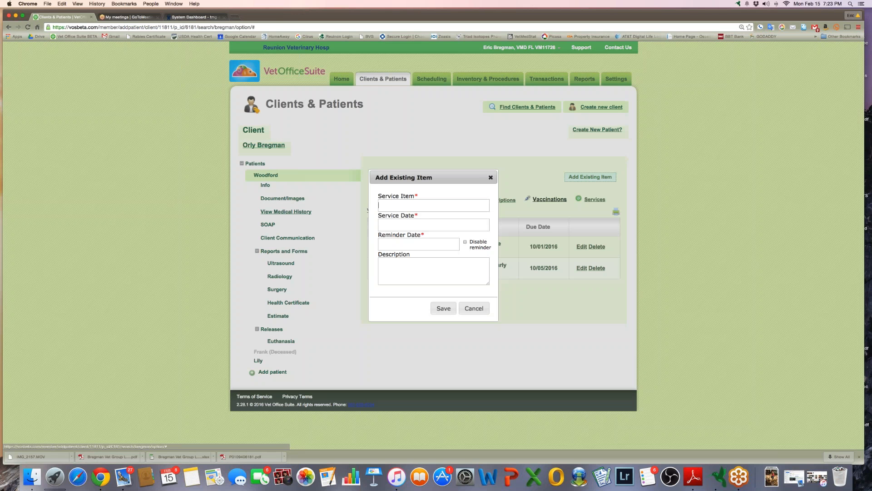
type("canine ")
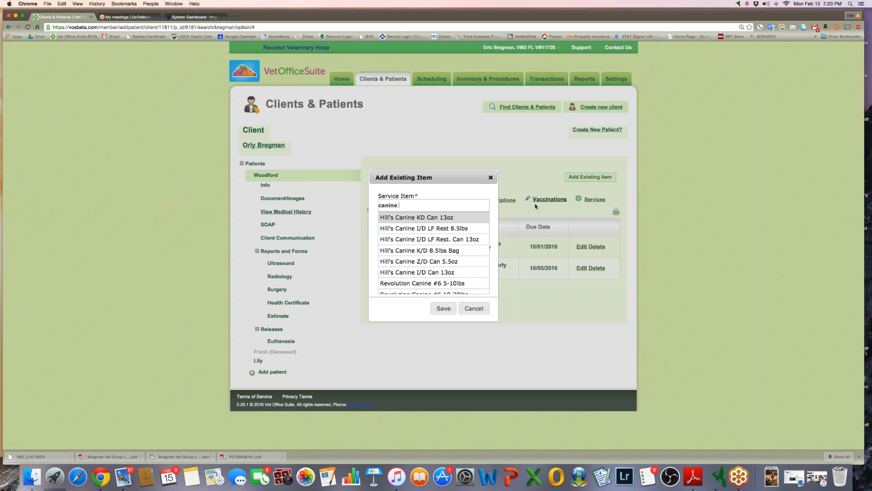
type("rab")
key("Return")
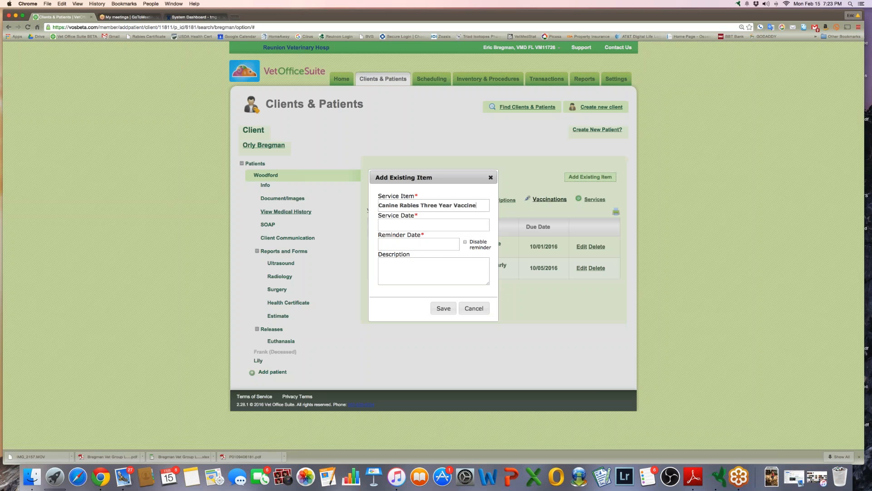
left_click(413, 226)
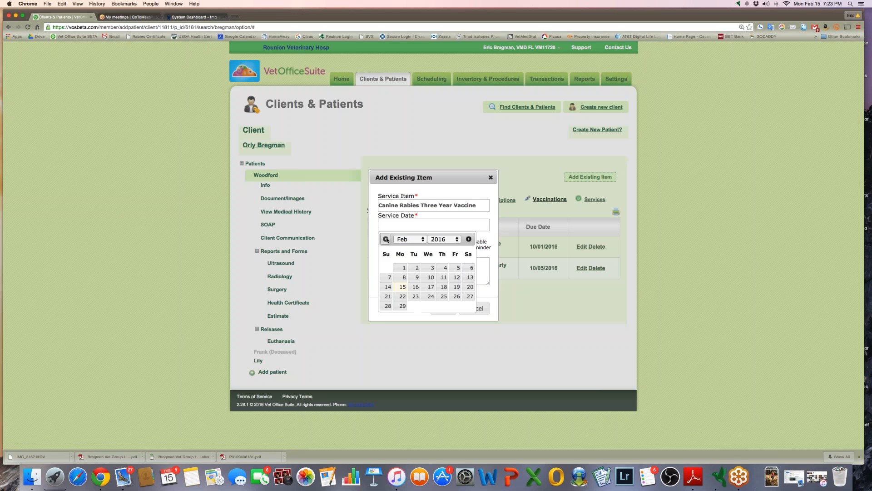
double_click(385, 239)
triple_click(386, 239)
left_click(386, 239)
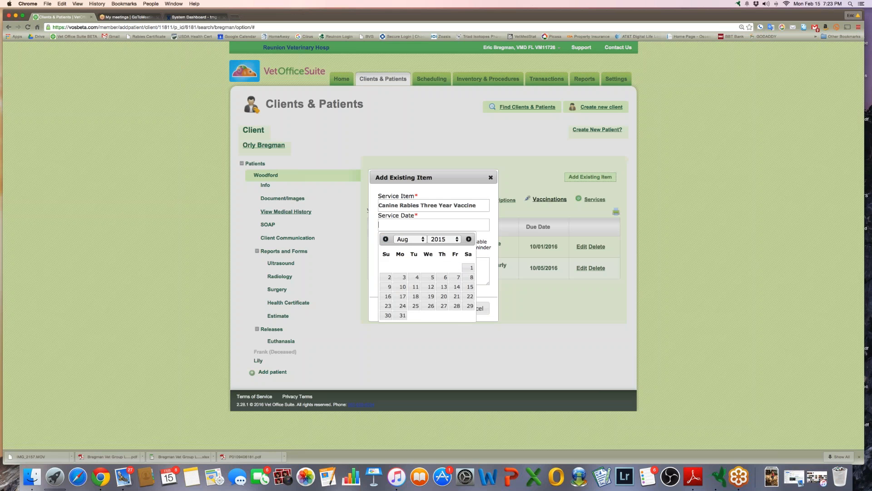
left_click(439, 239)
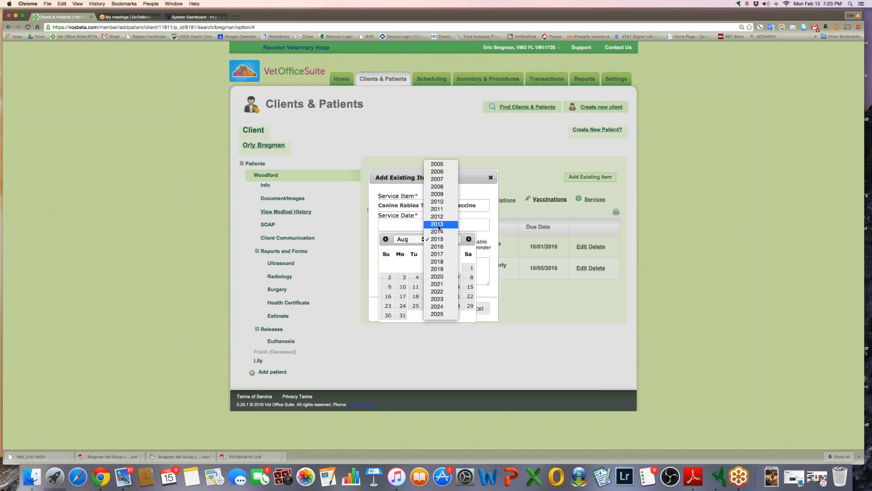
left_click(438, 224)
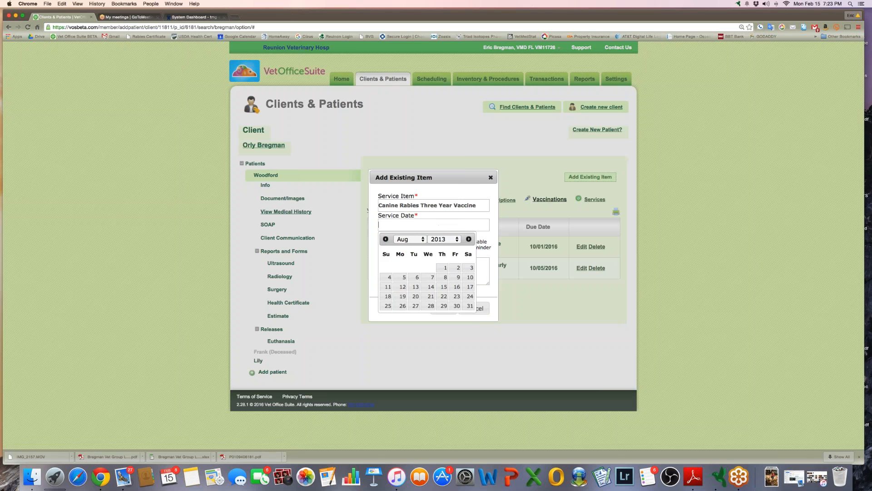
left_click(444, 268)
Set the rabies vaccine's reminder date to 08/01/2016 and save it to the history
left_click(404, 244)
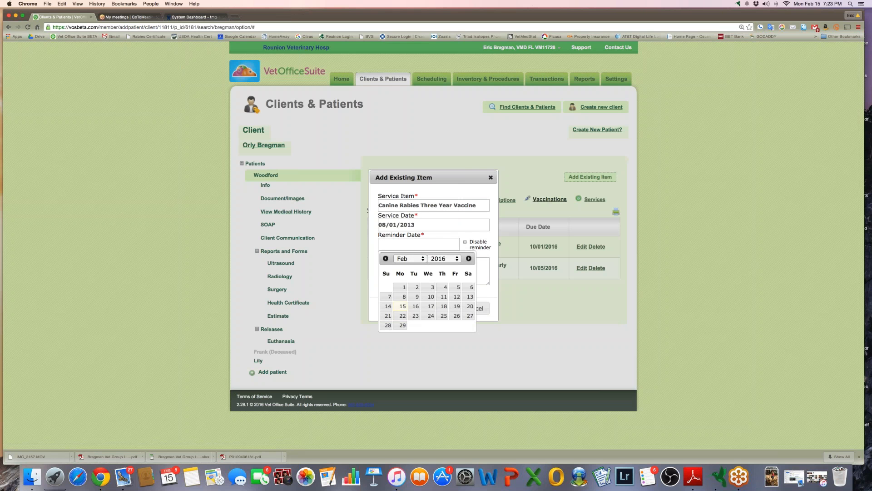
left_click(385, 258)
left_click(385, 258)
left_click(386, 258)
left_click(385, 258)
left_click(385, 258)
left_click(386, 258)
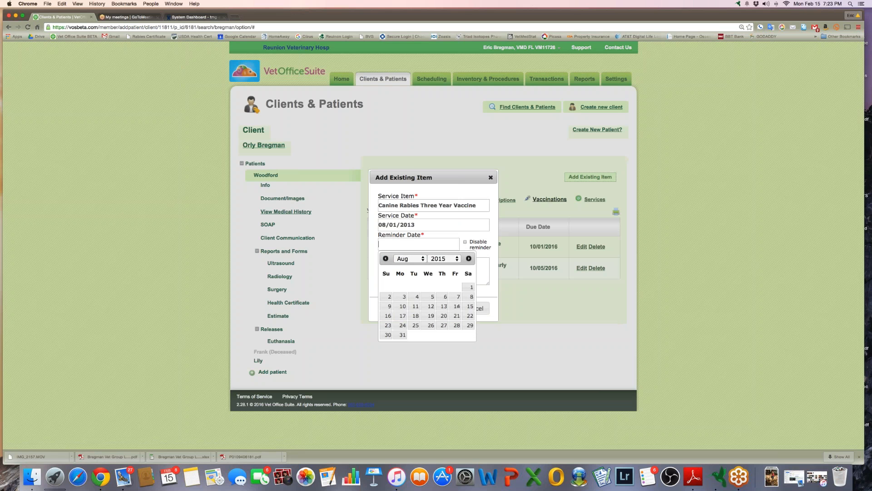
left_click(439, 259)
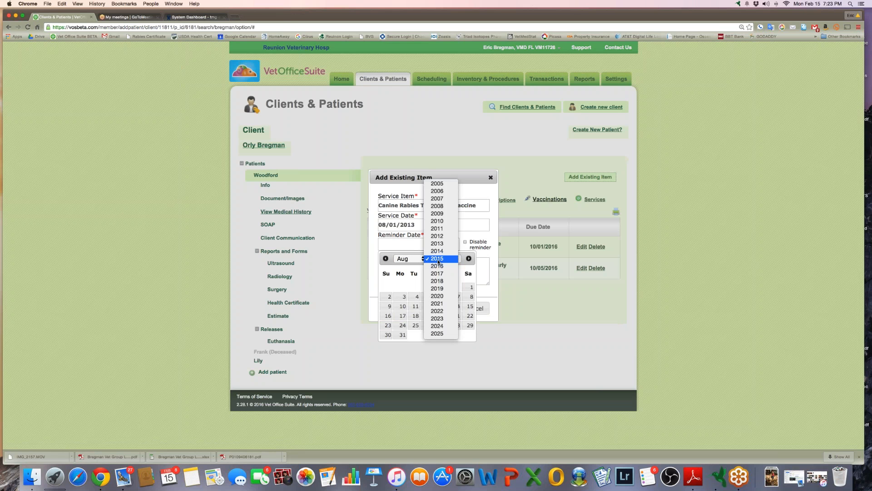
left_click(438, 262)
left_click(439, 260)
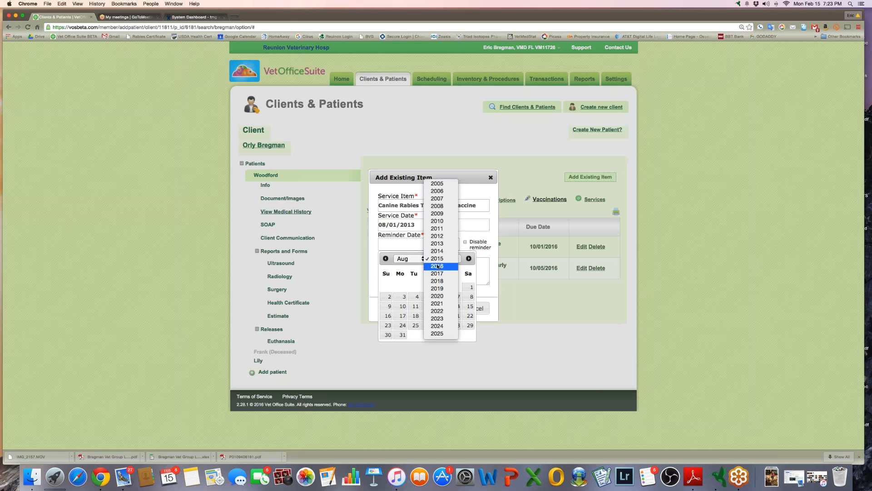
left_click(438, 266)
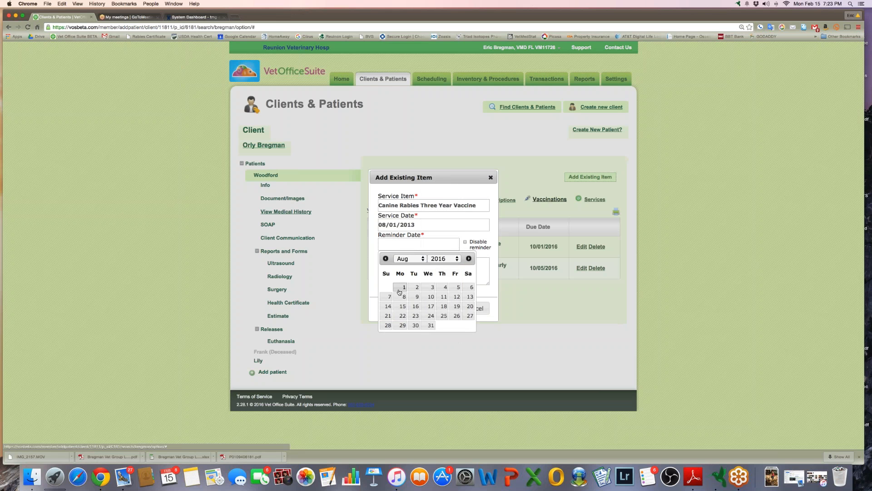
left_click(400, 289)
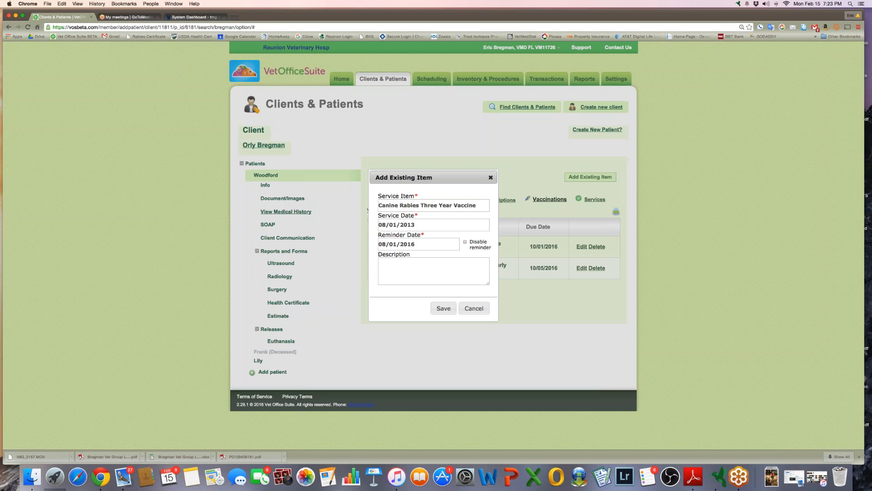
left_click(443, 308)
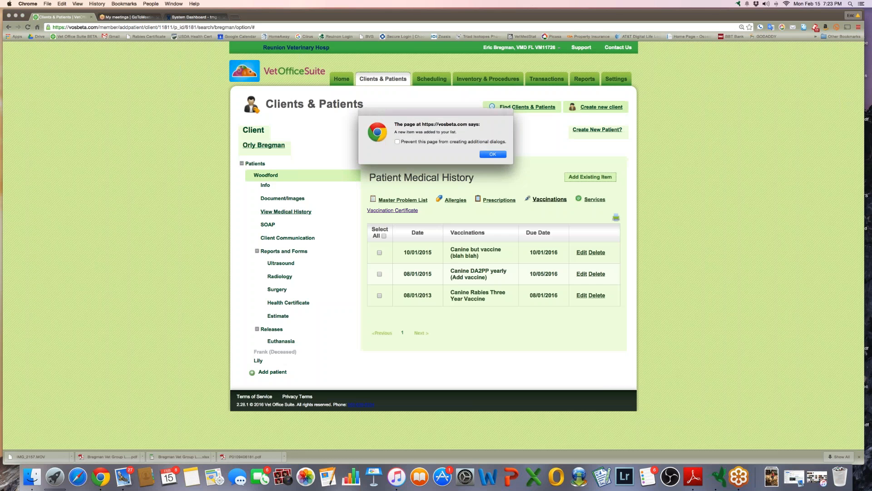
left_click(492, 155)
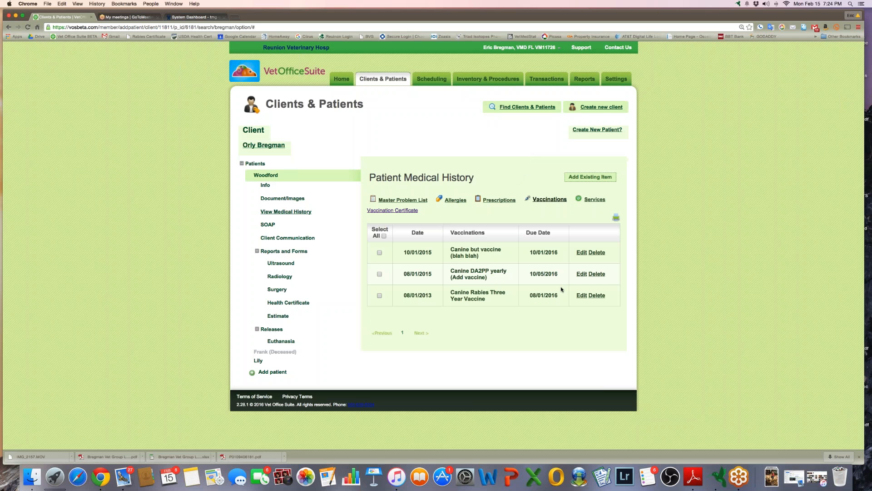
Search for another client by surname and open their cat's Brown Cat patient record
left_click(285, 202)
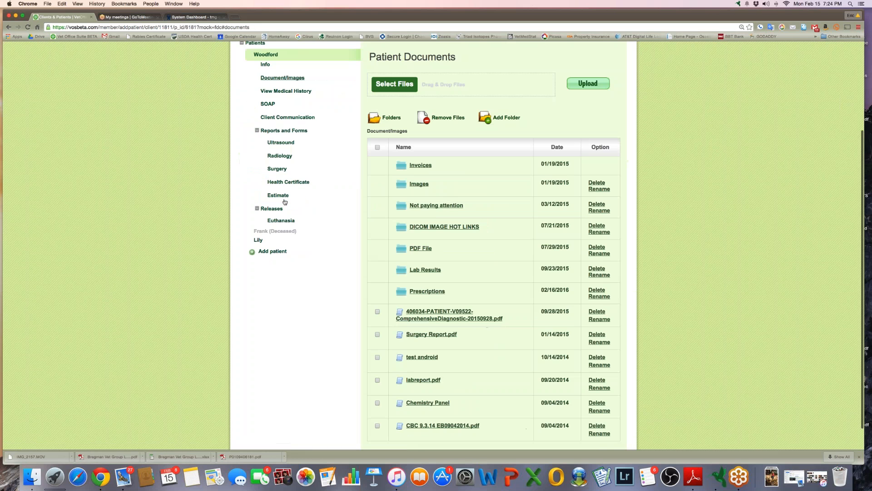
scroll(285, 202, "up", 4)
left_click(268, 186)
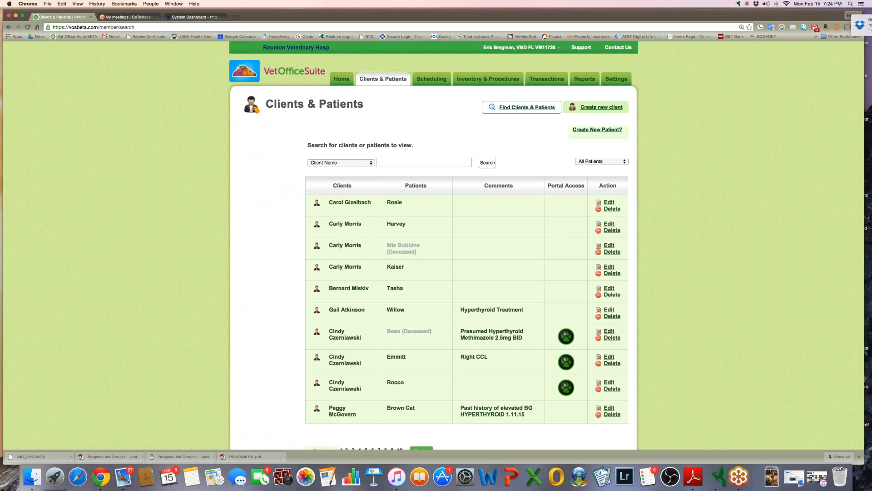
type("mcgover")
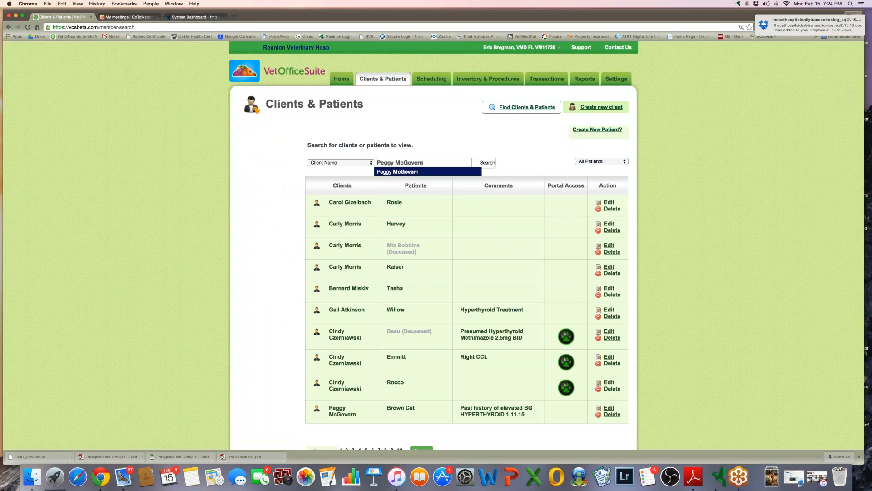
left_click(400, 176)
left_click(487, 161)
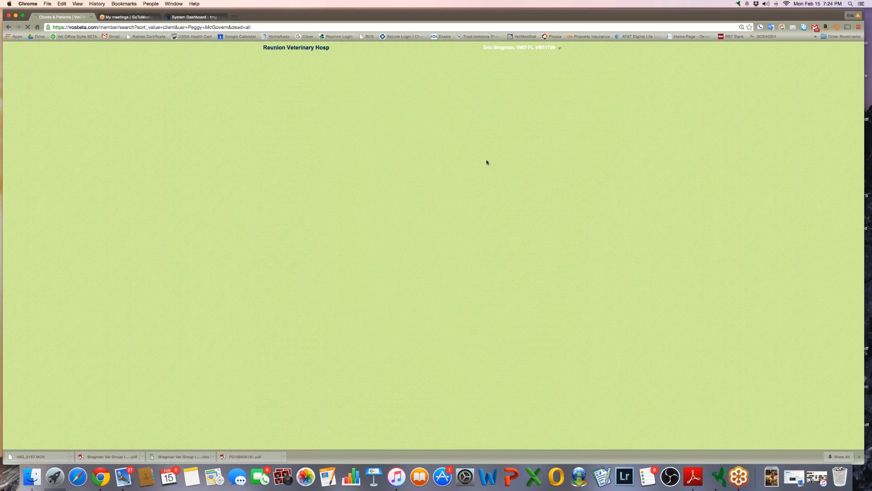
left_click(402, 202)
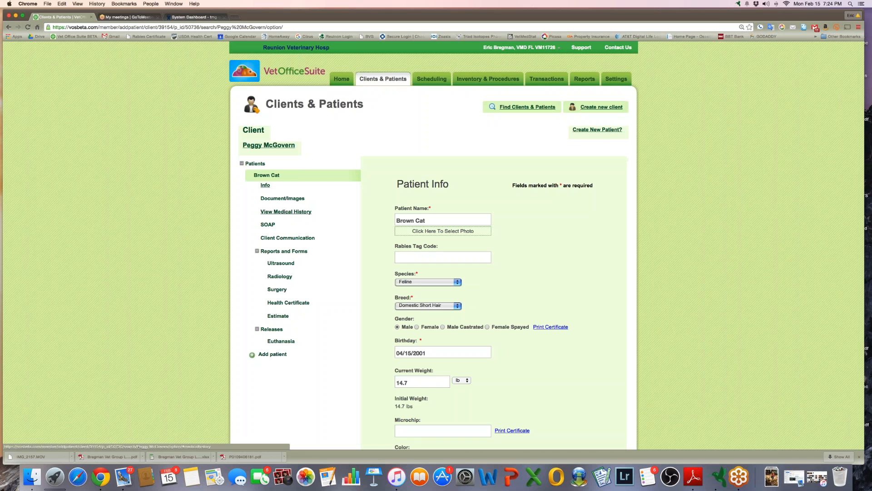
Open Document/Images for Brown Cat to see its Lab results, X-rays and other folders
left_click(277, 200)
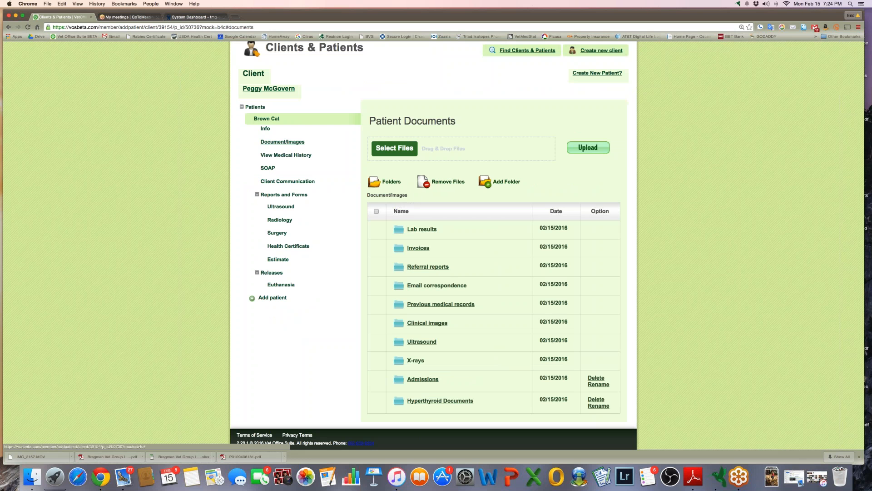
Upload 'Screen Shot 2016-02-15 at 6.54.46 PM.png' to Brown Cat's documents, then open Lab results
left_click(395, 147)
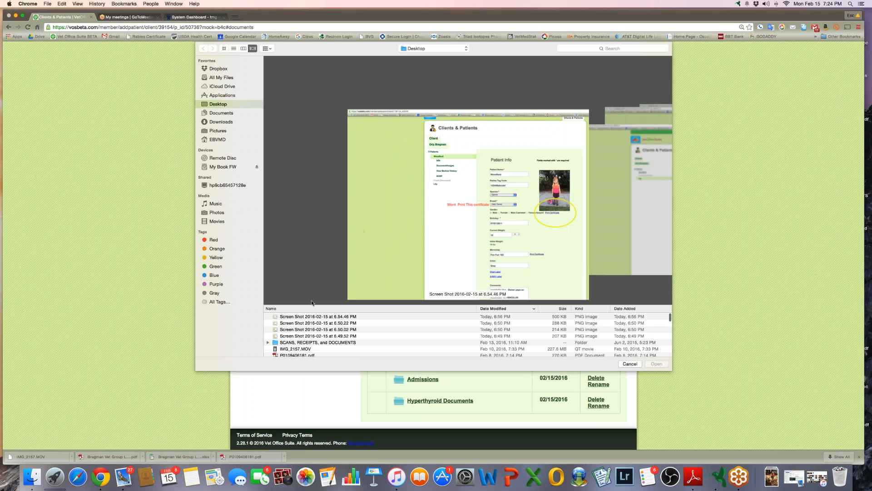
left_click(309, 317)
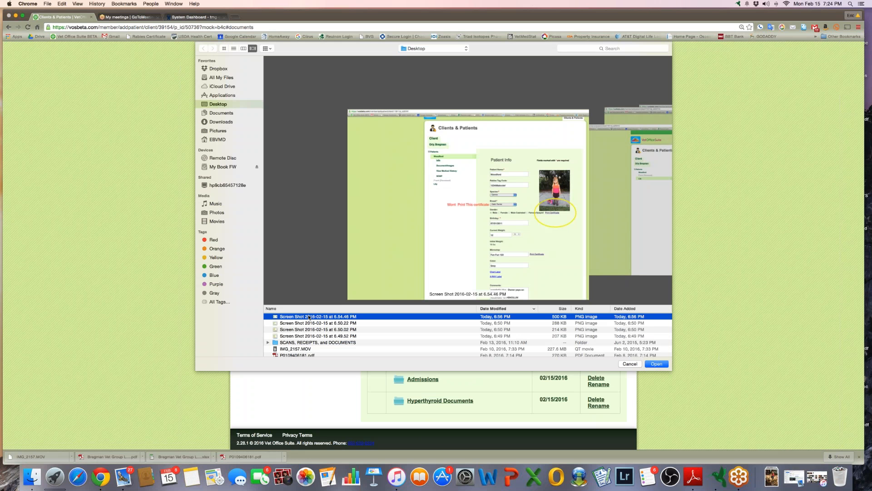
left_click(656, 363)
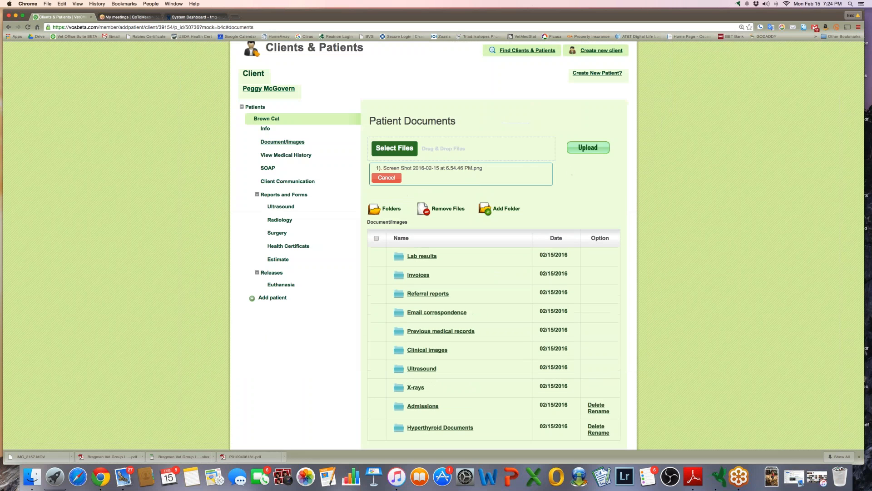
left_click(587, 148)
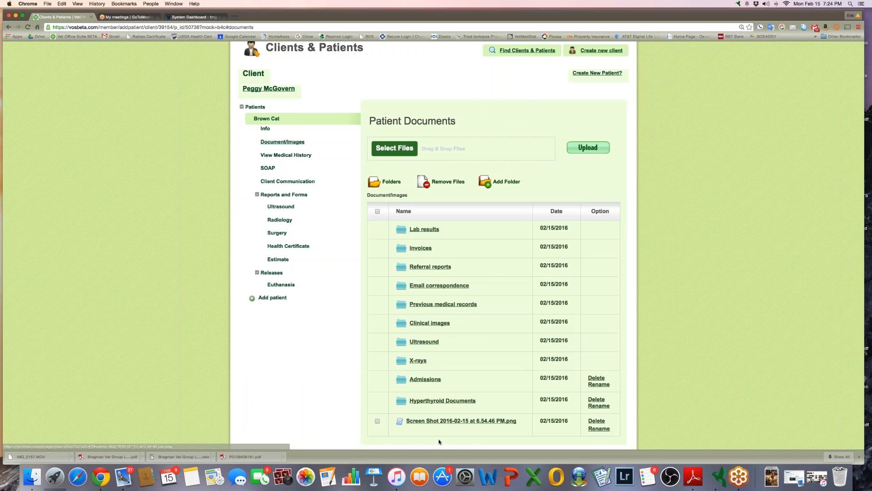
left_click(424, 230)
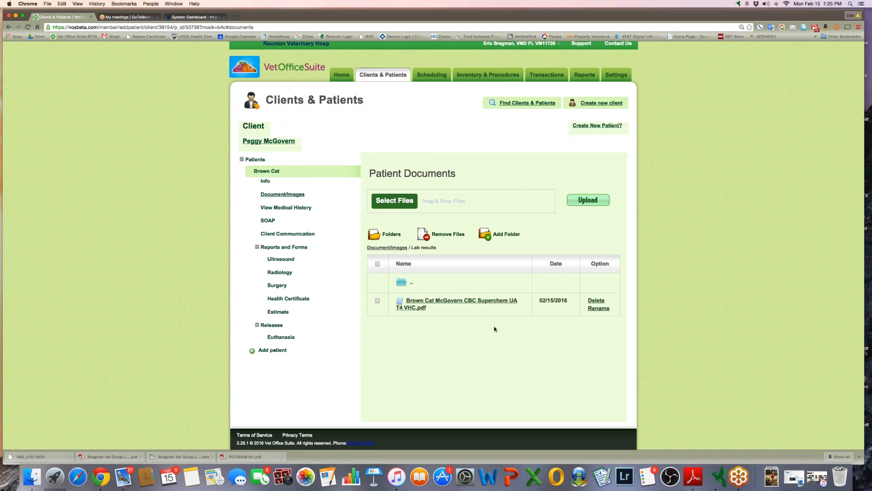
Drag celebration pllc.jpg from the desktop into Lab results, then delete it again
left_click(394, 200)
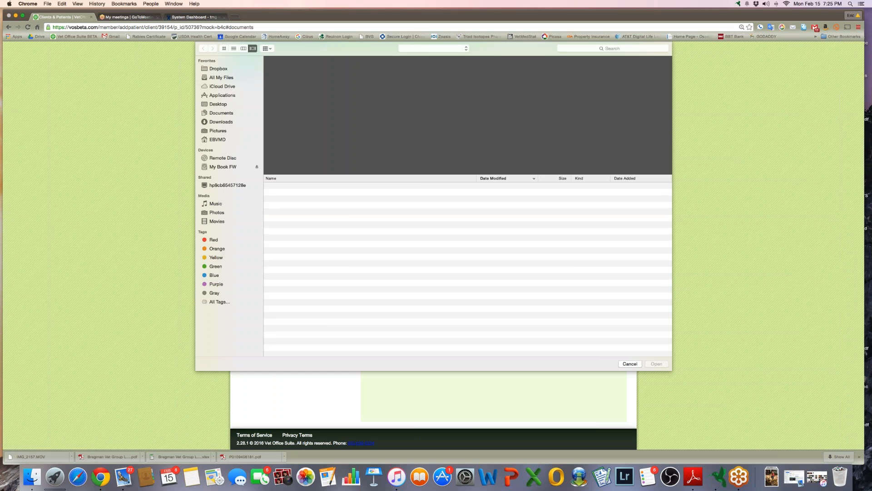
left_click(629, 364)
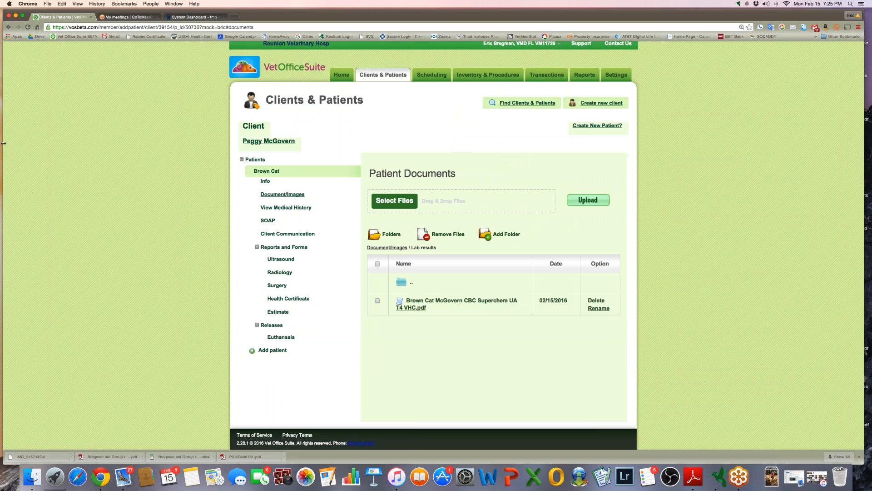
left_click_drag(3, 144, 141, 143)
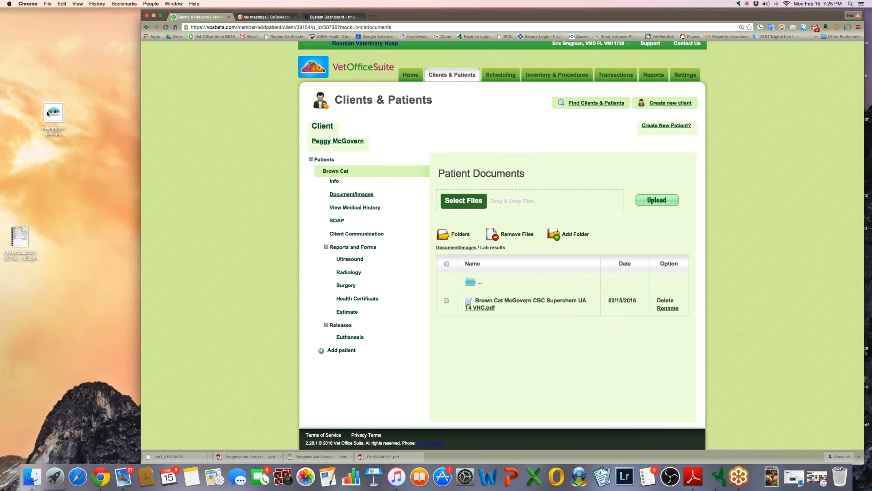
left_click_drag(48, 113, 488, 198)
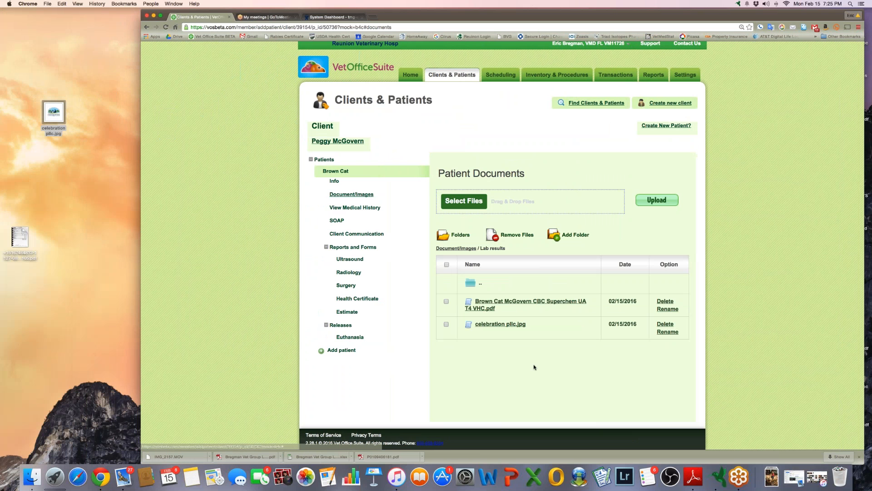
left_click(663, 324)
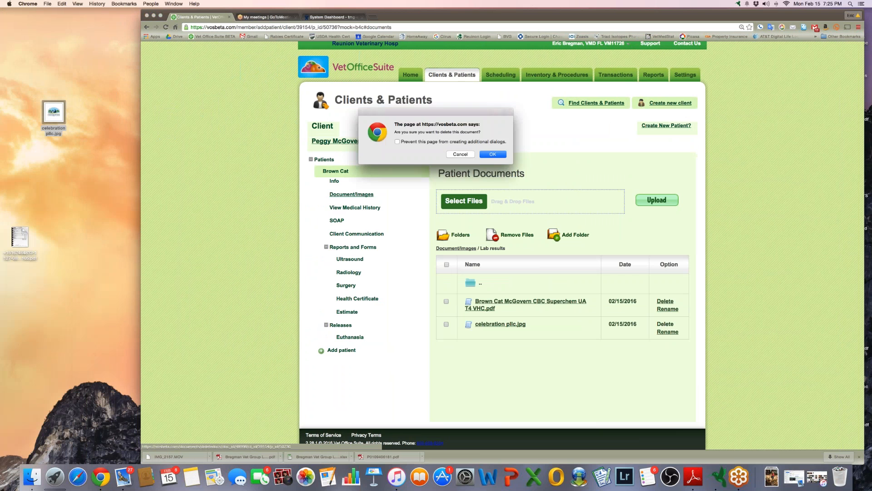
key("Return")
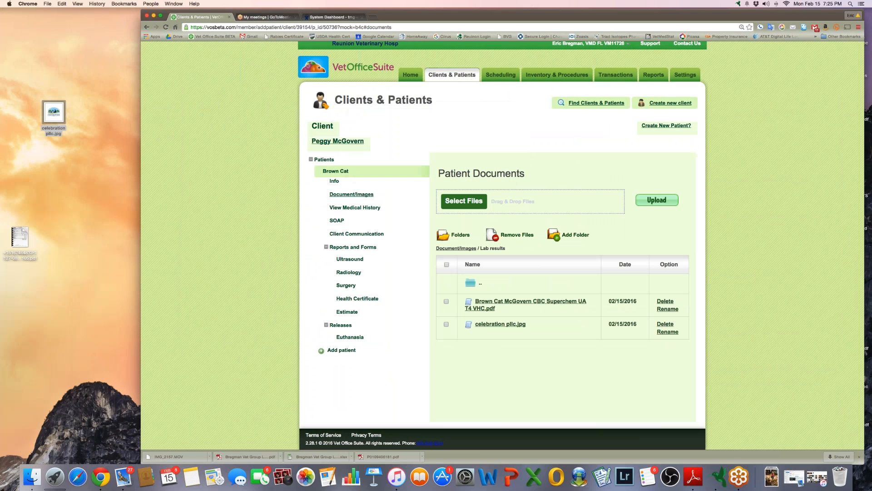
Queue four desktop screenshots for upload into Lab results
left_click(468, 206)
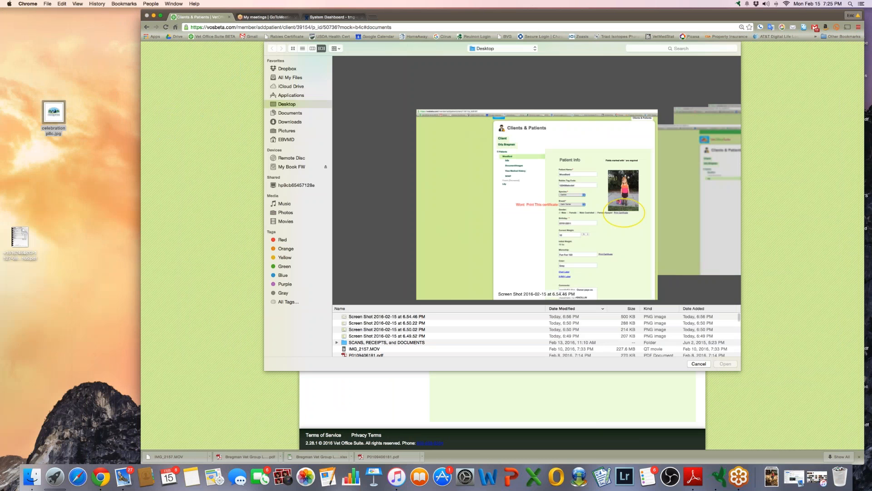
left_click(374, 317)
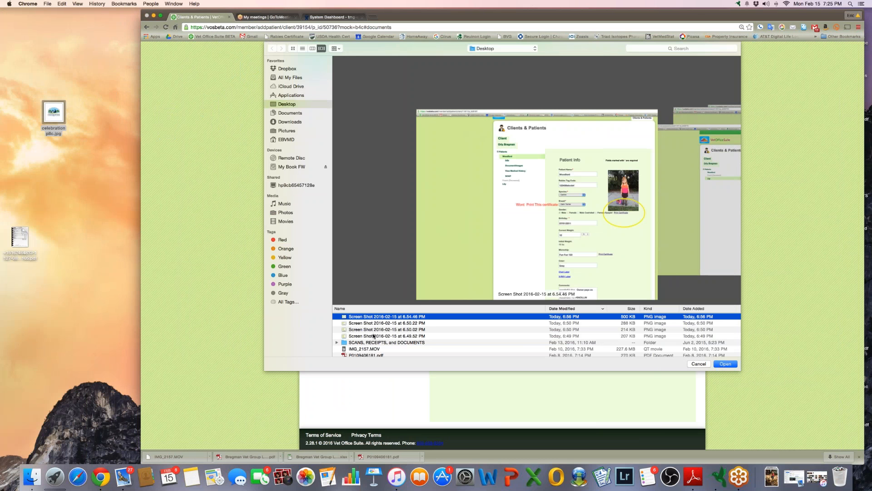
left_click(374, 336, "shift")
left_click(725, 363)
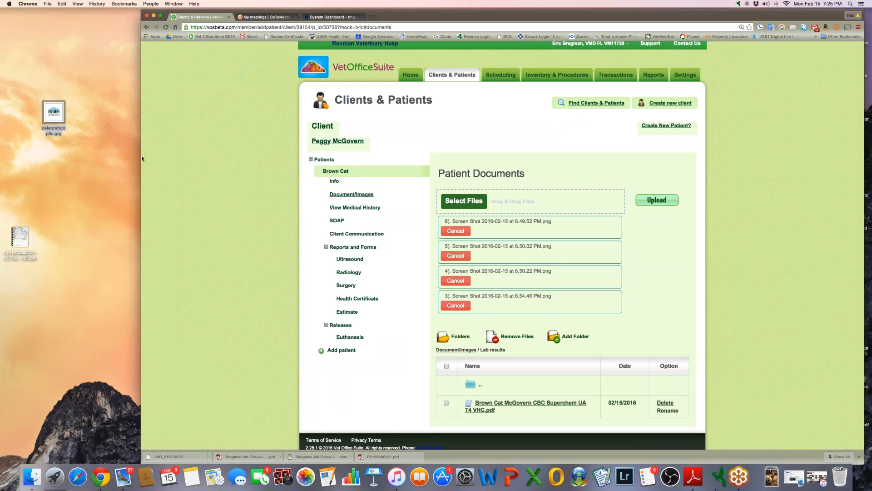
Cancel all four queued uploads and open the CBC Superchem lab report PDF
left_click_drag(141, 157, 15, 157)
left_click(393, 230)
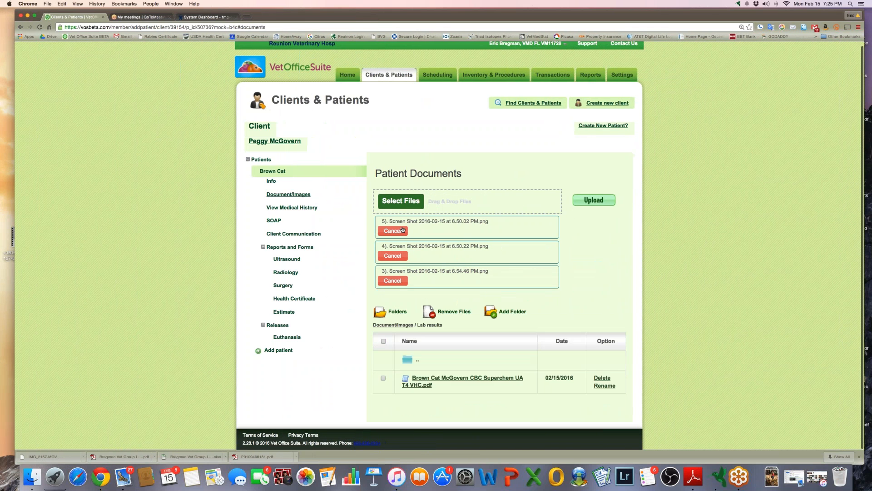
left_click(393, 230)
left_click(393, 230)
left_click(403, 230)
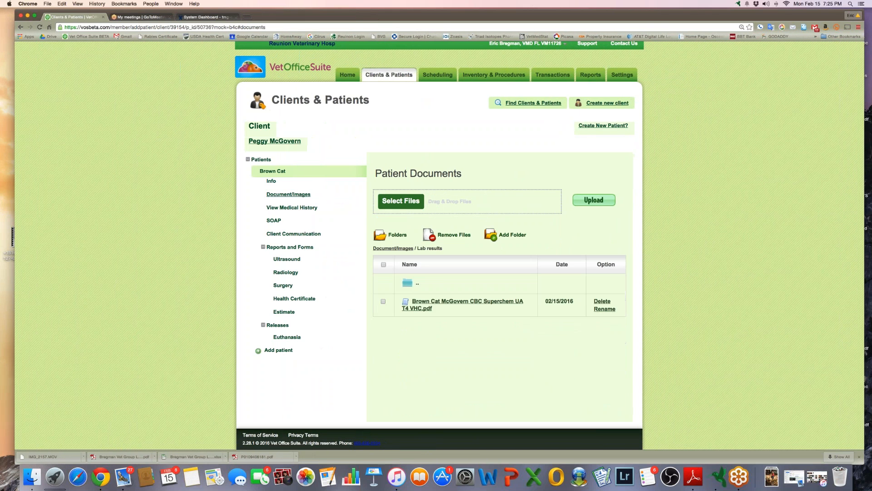
left_click(468, 301)
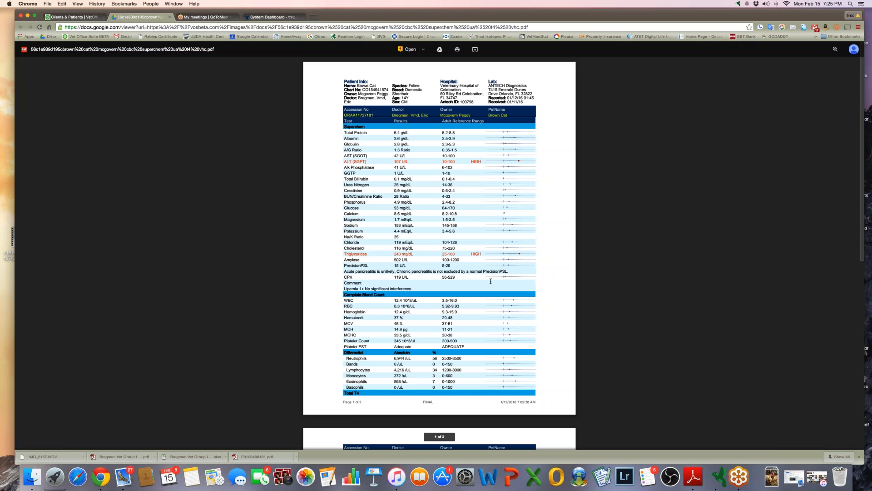
scroll(357, 210, "down", 5)
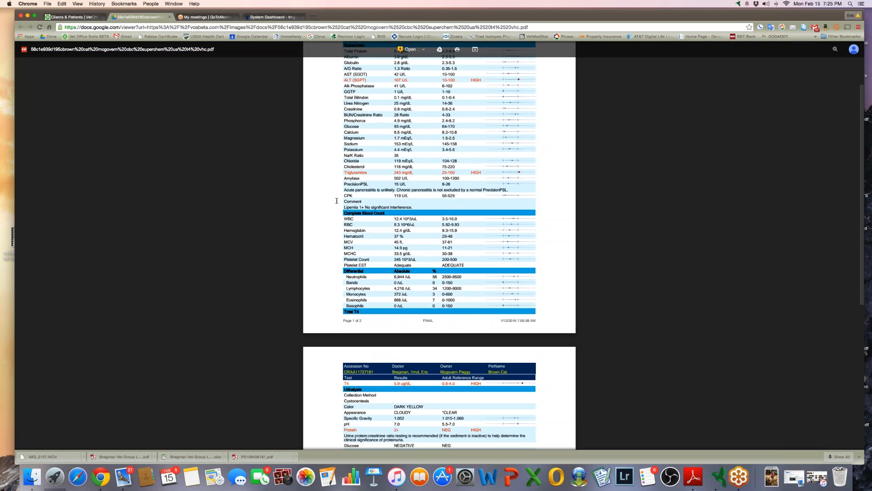
scroll(337, 200, "up", 5)
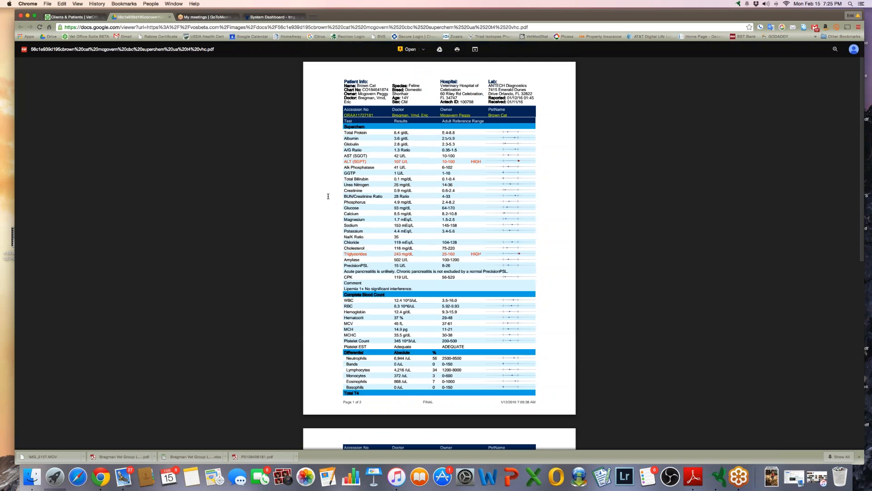
left_click(170, 18)
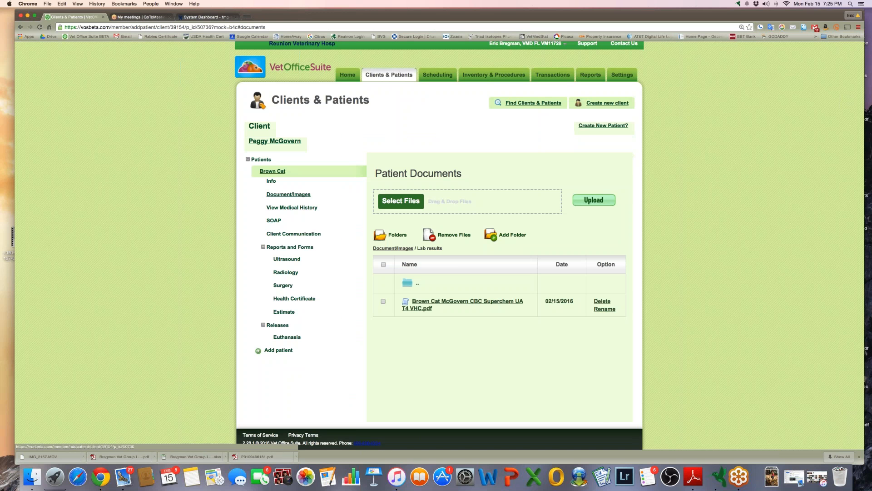
Reload the patient documents, enter the X-rays folder and view Radiographs Thorax0001.jpg
left_click(298, 193)
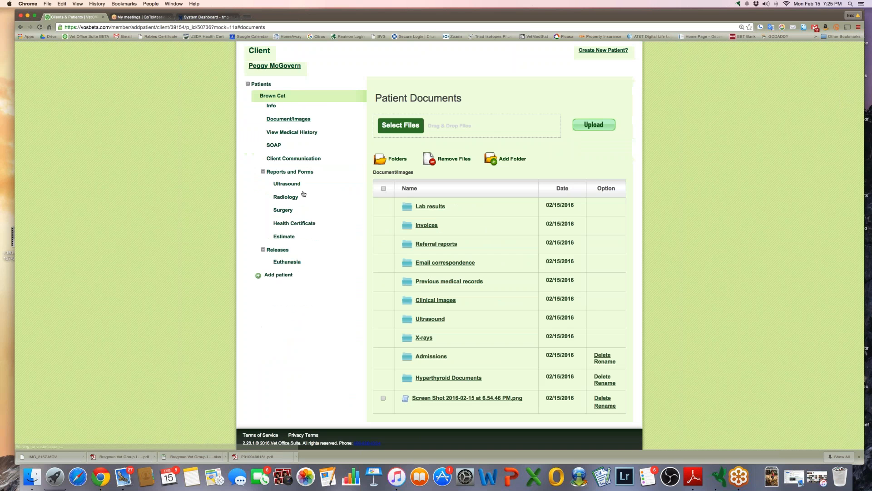
left_click(424, 337)
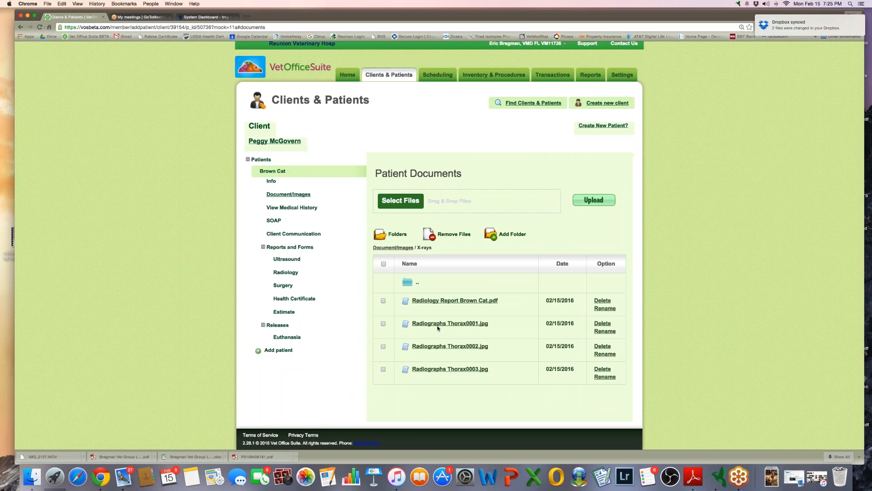
left_click(432, 324)
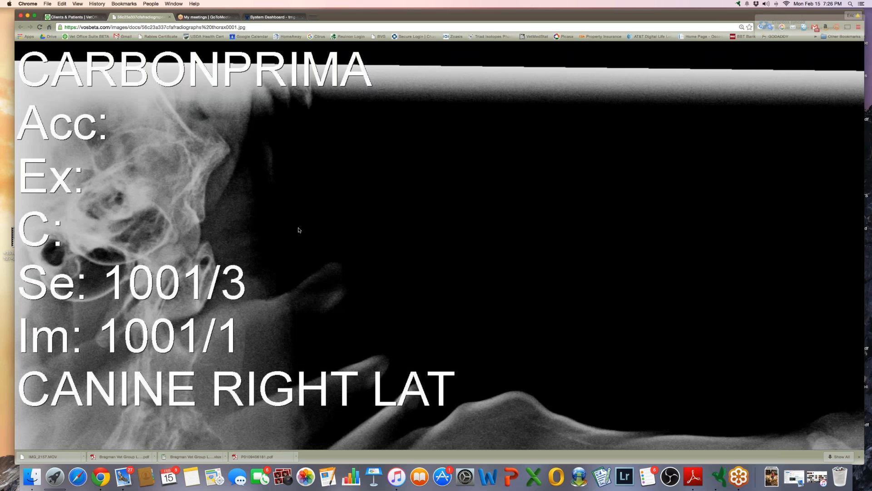
Toggle the thorax radiograph between full size and fitted, then close its tab
left_click(298, 229)
left_click(386, 167)
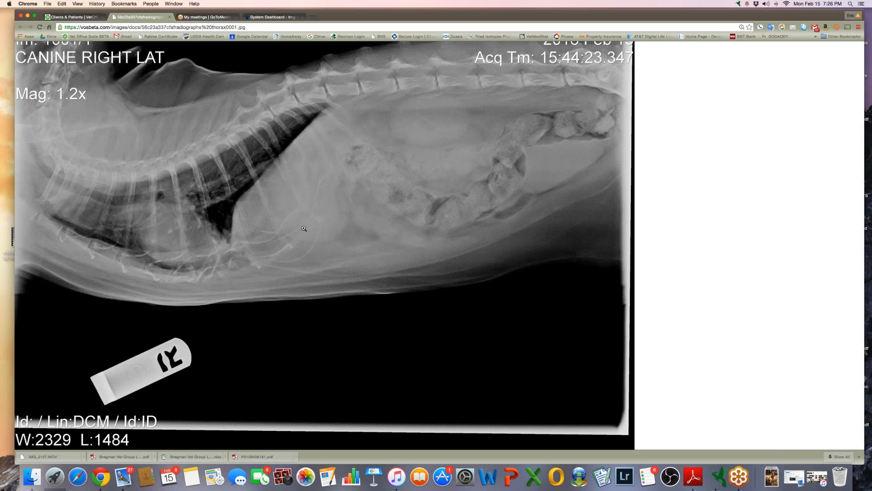
scroll(332, 238, "up", 5)
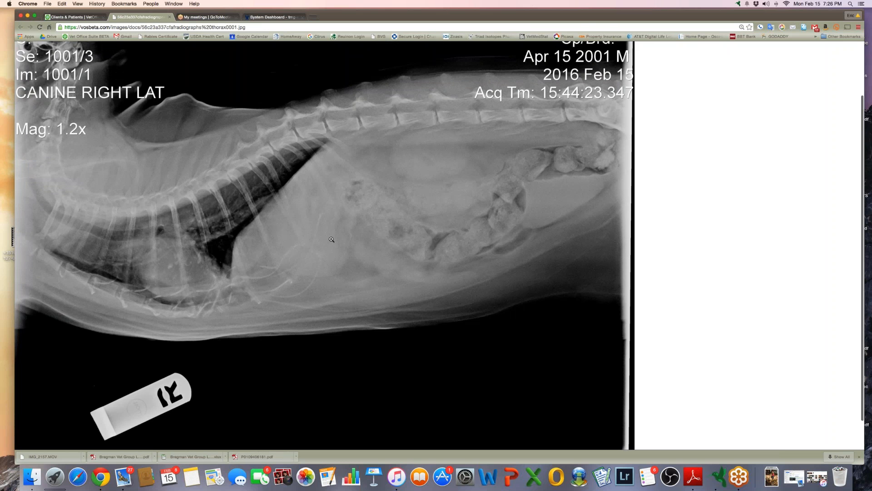
scroll(332, 239, "down", 3)
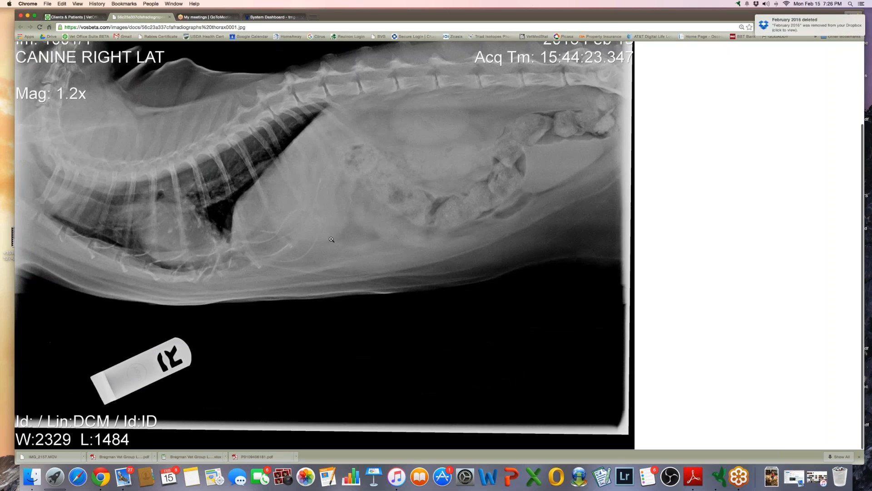
scroll(331, 239, "up", 4)
scroll(331, 239, "down", 1)
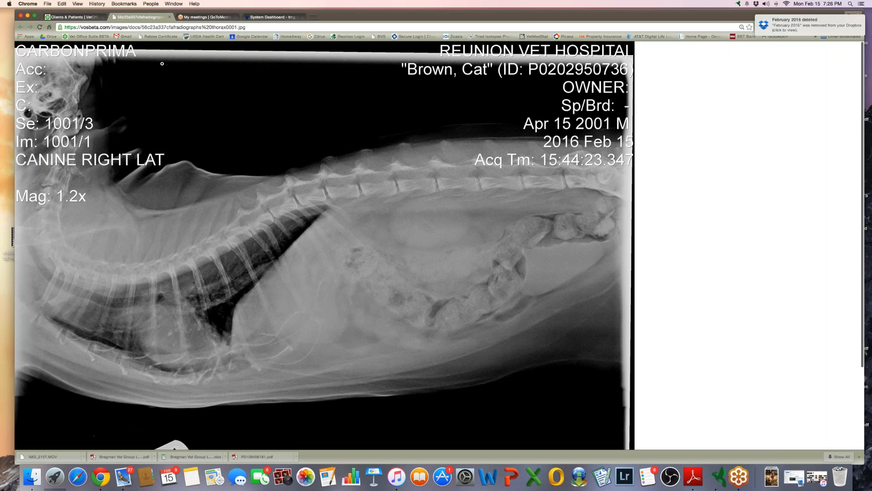
left_click(170, 17)
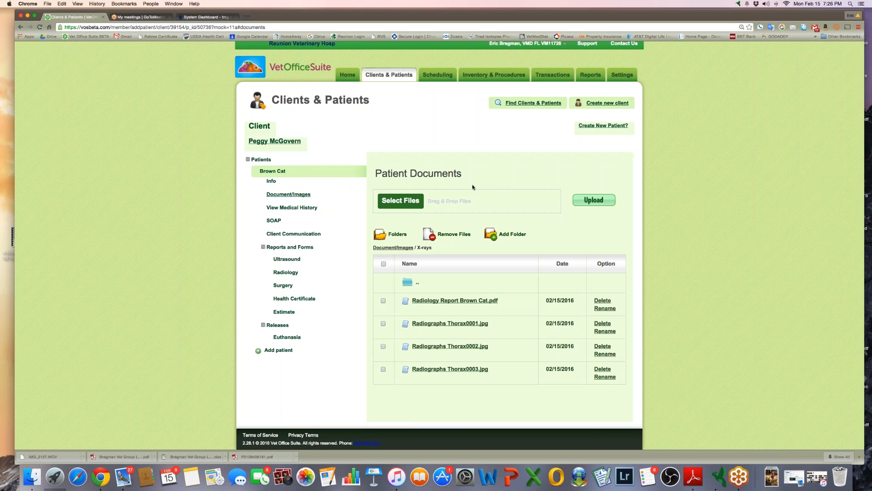
View Radiology Report Brown Cat.pdf, close it, and return to the Document/Images folders
left_click(448, 301)
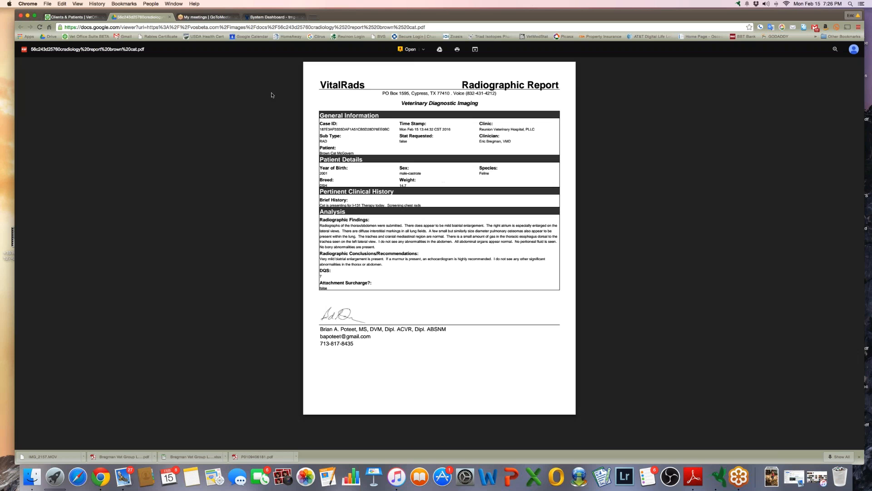
left_click(170, 17)
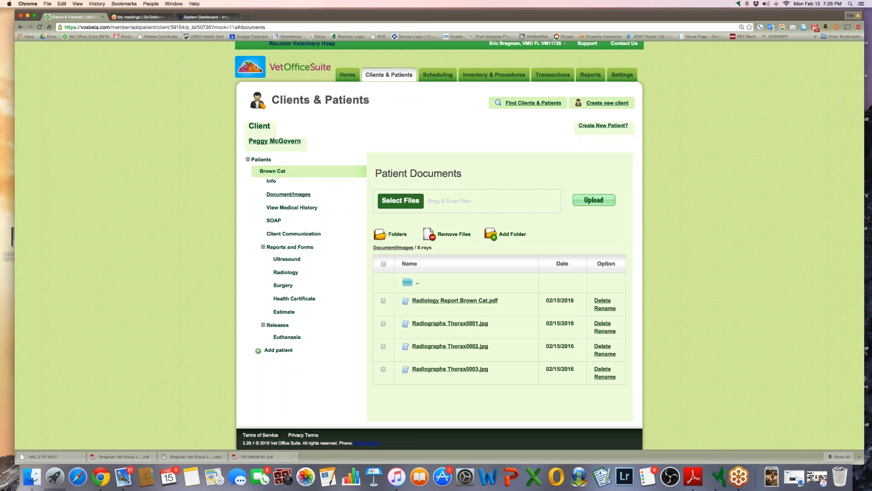
left_click(398, 235)
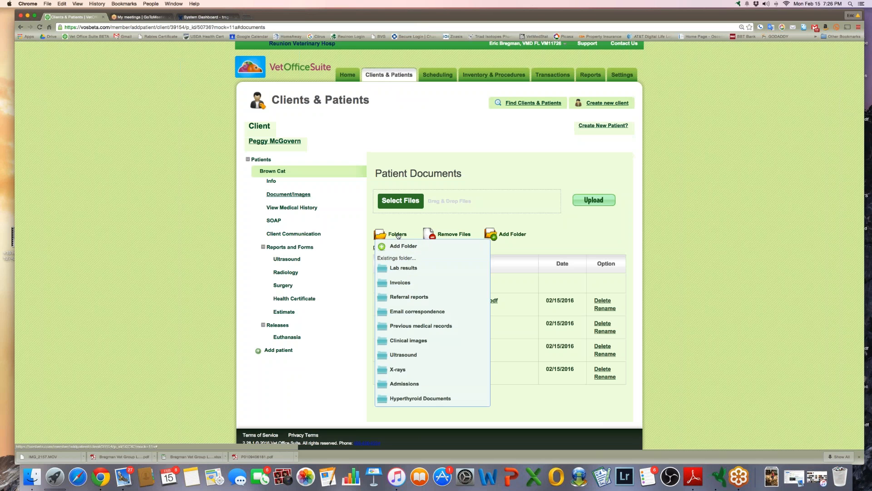
left_click(398, 234)
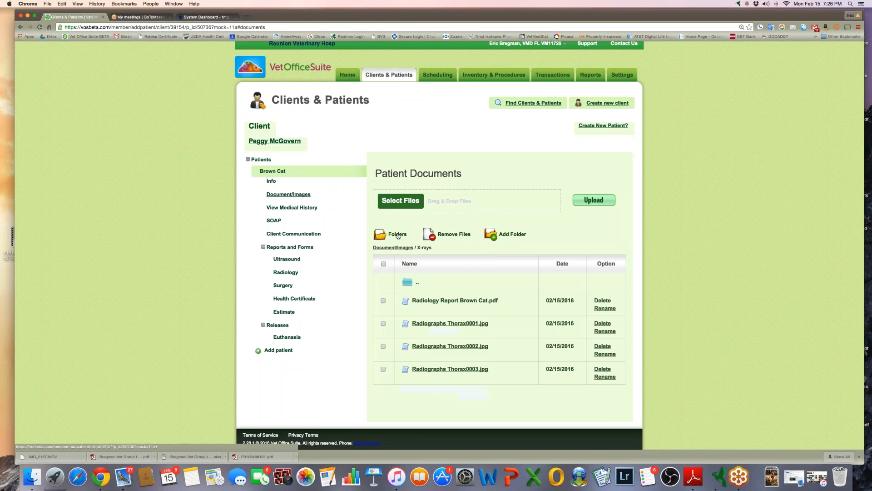
left_click(294, 195)
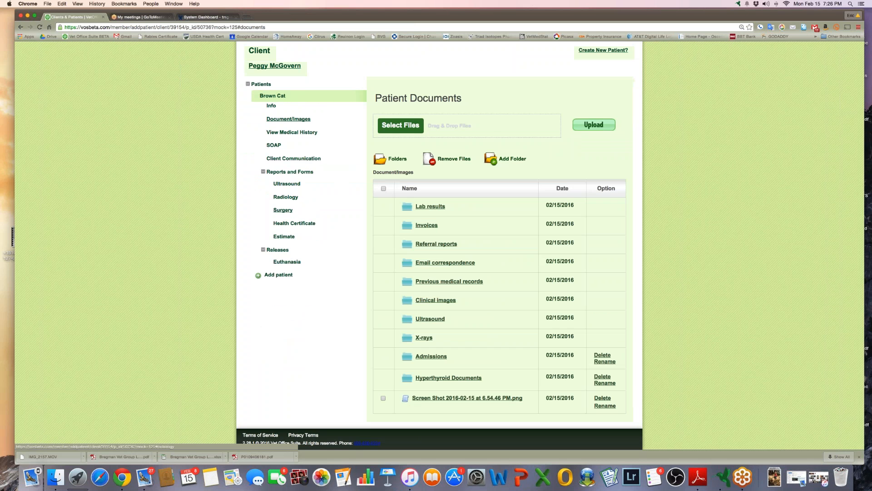
Start a new client communication for Brown Cat with topic Appointment
left_click(305, 158)
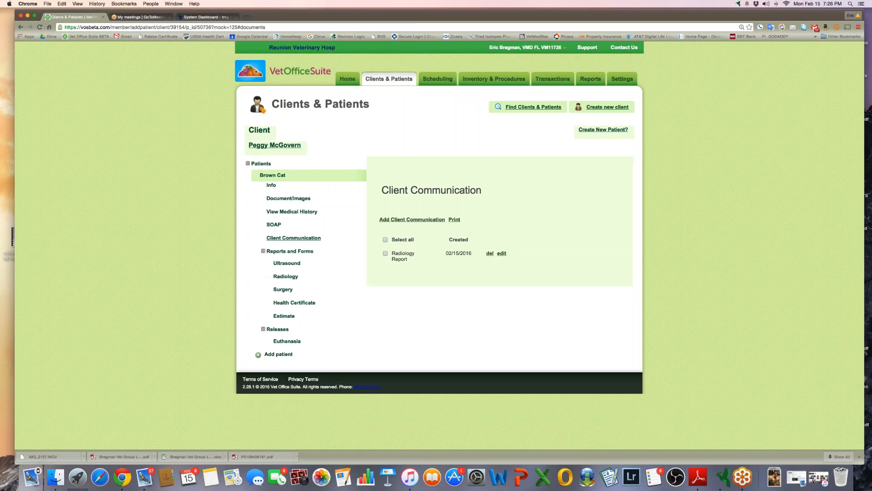
left_click(409, 220)
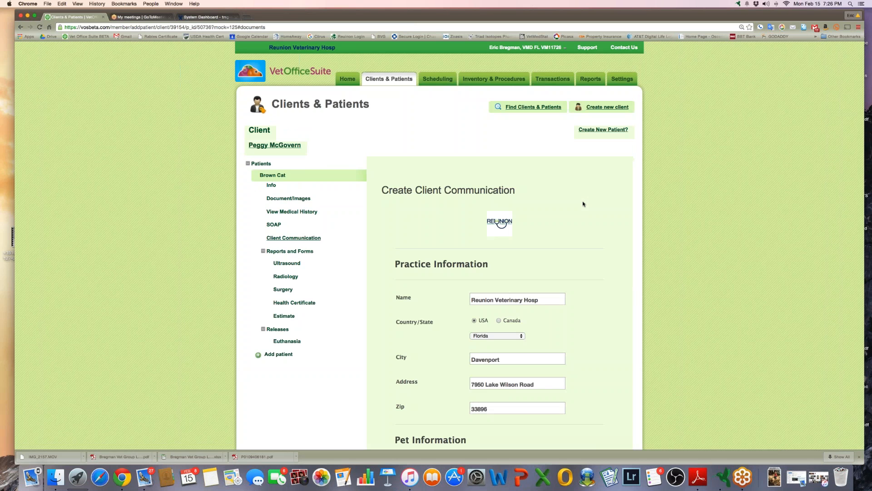
scroll(583, 204, "down", 12)
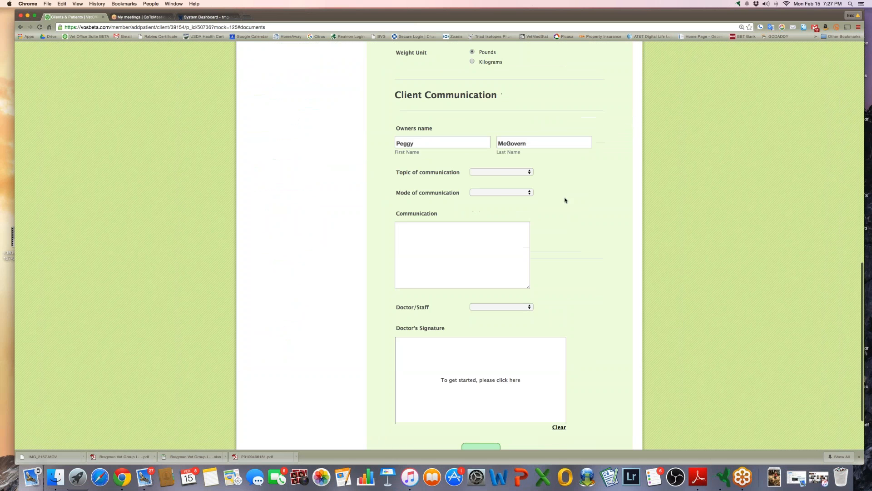
left_click(509, 172)
key("Down")
key("Down")
key("Down")
key("Down")
key("Down")
key("Down")
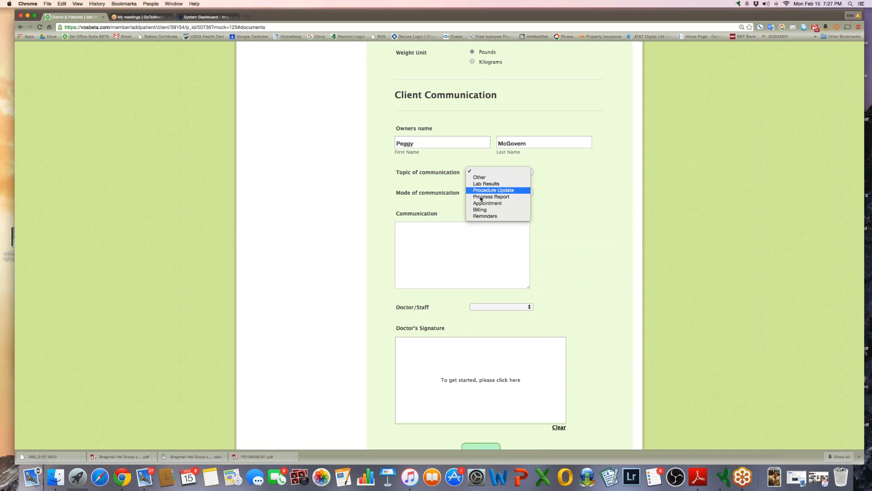
key("Escape")
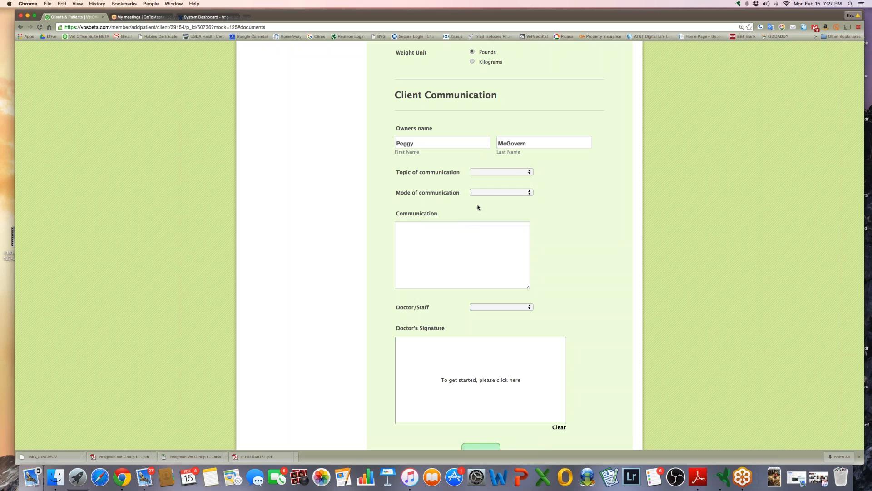
Set the mode of communication to Email instead of Fax
left_click(494, 193)
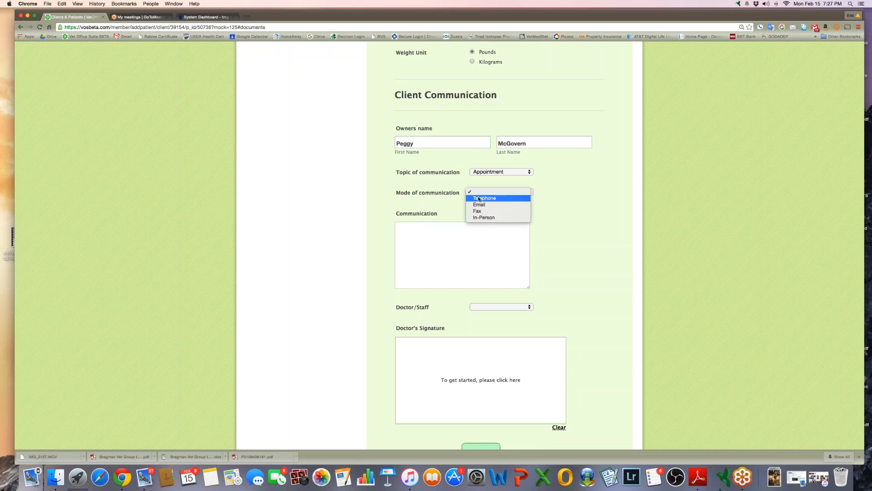
left_click(477, 211)
left_click(455, 242)
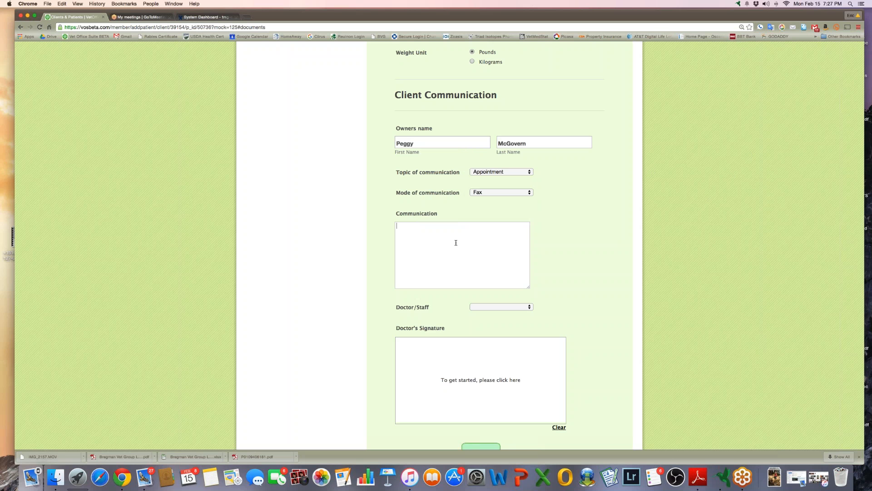
left_click(495, 190)
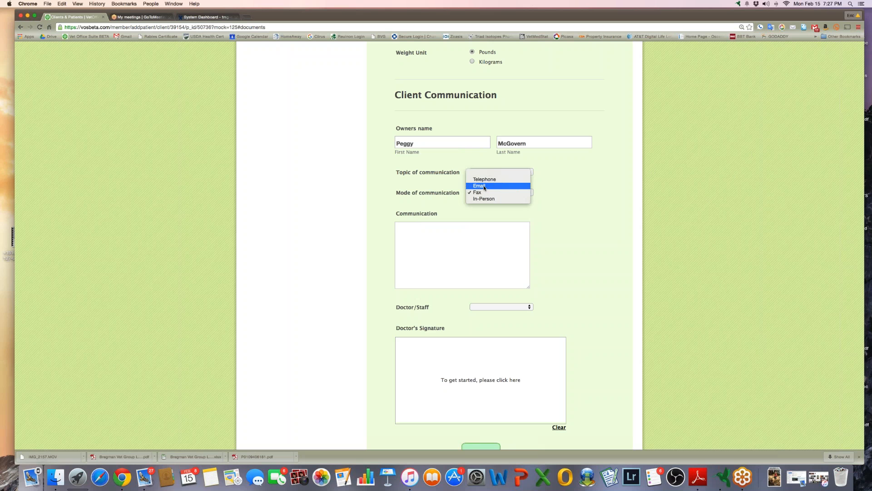
left_click(482, 186)
left_click(447, 251)
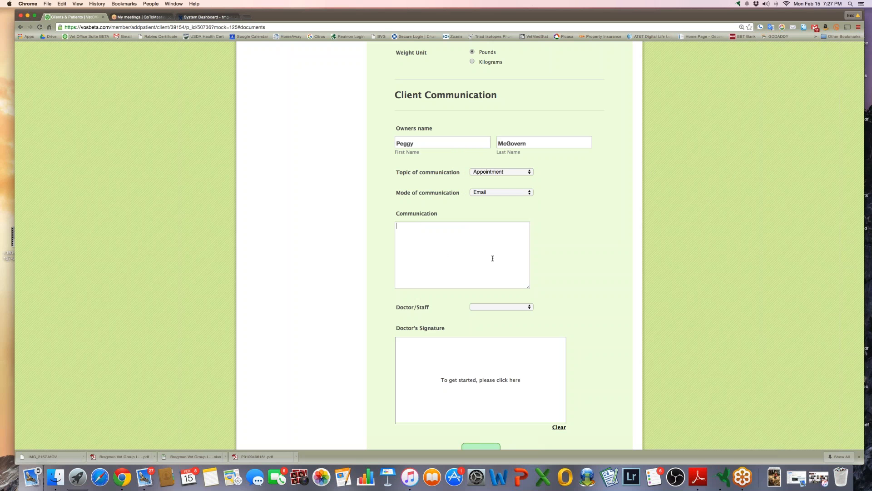
Draw a signature in the Doctor's Signature box
scroll(409, 328, "down", 3)
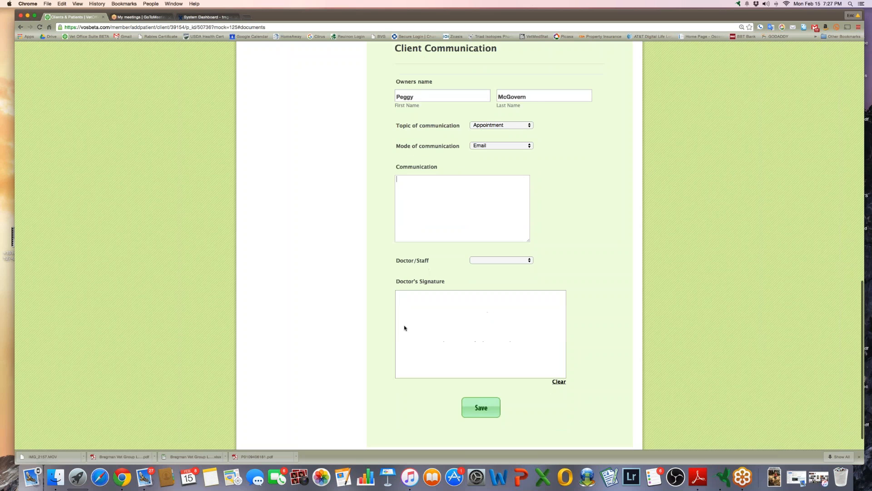
mouse_move(439, 321)
left_mouse_down()
mouse_move(424, 355)
mouse_move(447, 325)
mouse_move(464, 354)
mouse_move(530, 322)
left_mouse_up()
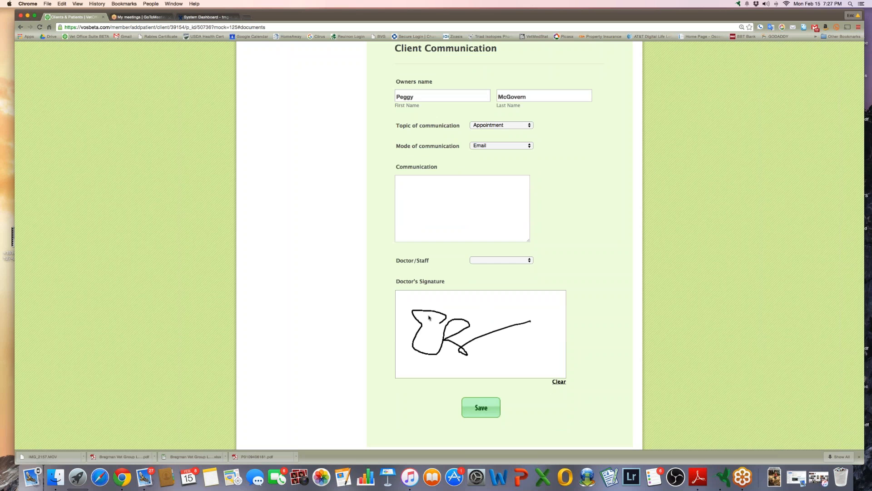
scroll(429, 320, "up", 15)
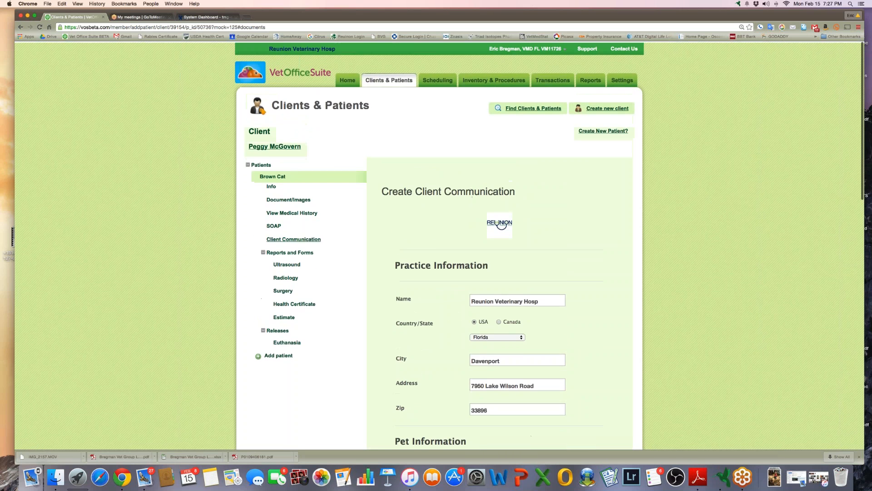
left_click(279, 265)
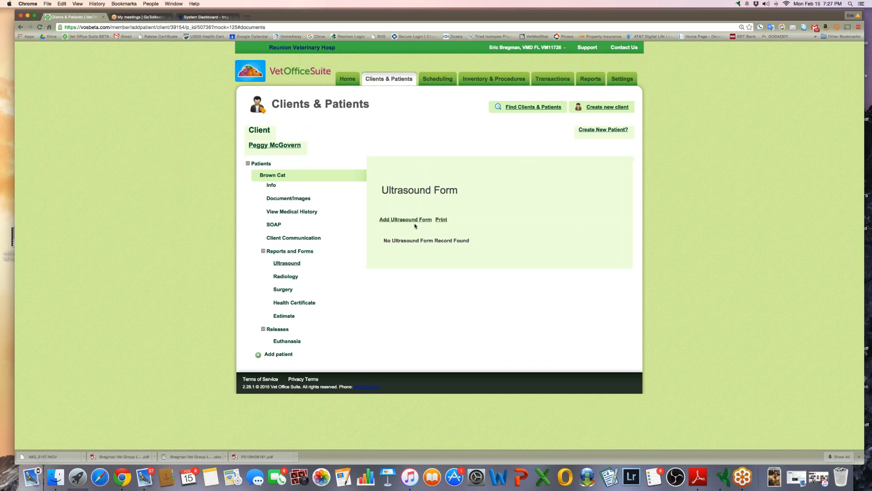
left_click(409, 221)
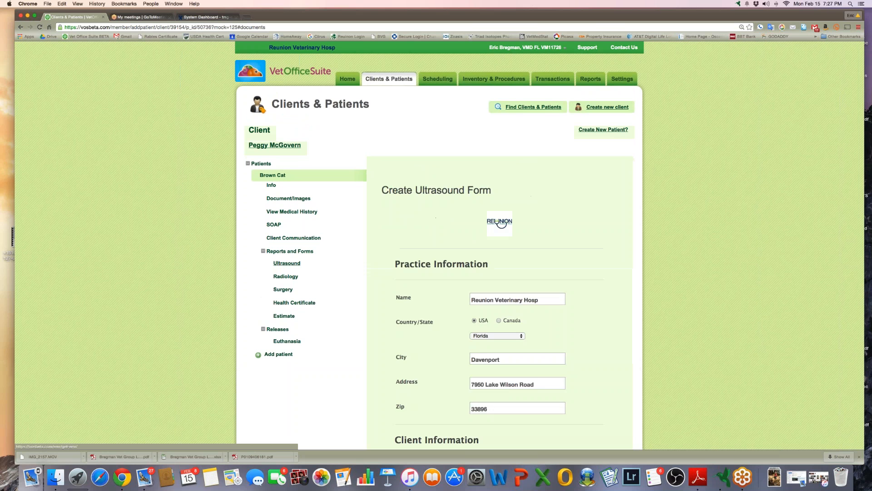
scroll(501, 222, "down", 15)
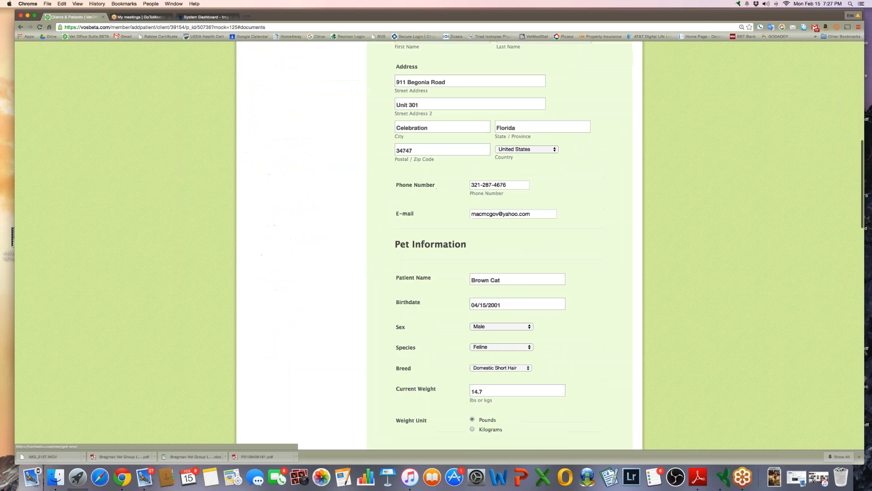
scroll(481, 205, "down", 2)
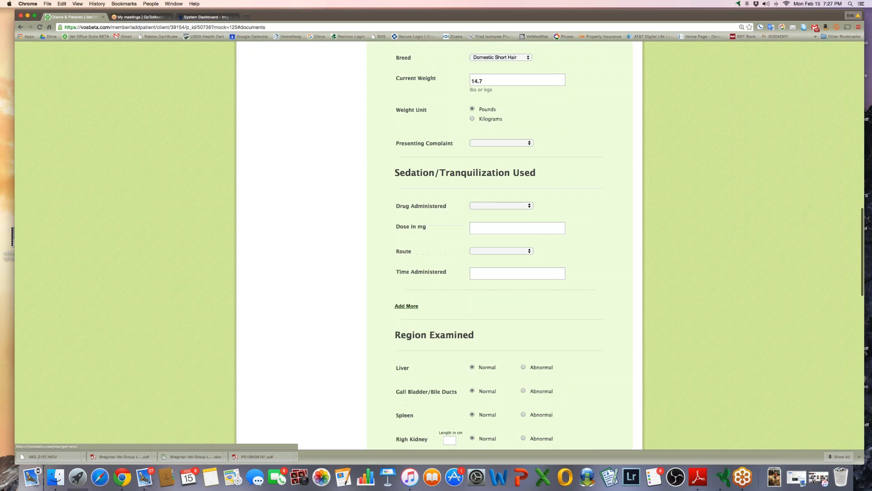
left_click(481, 206)
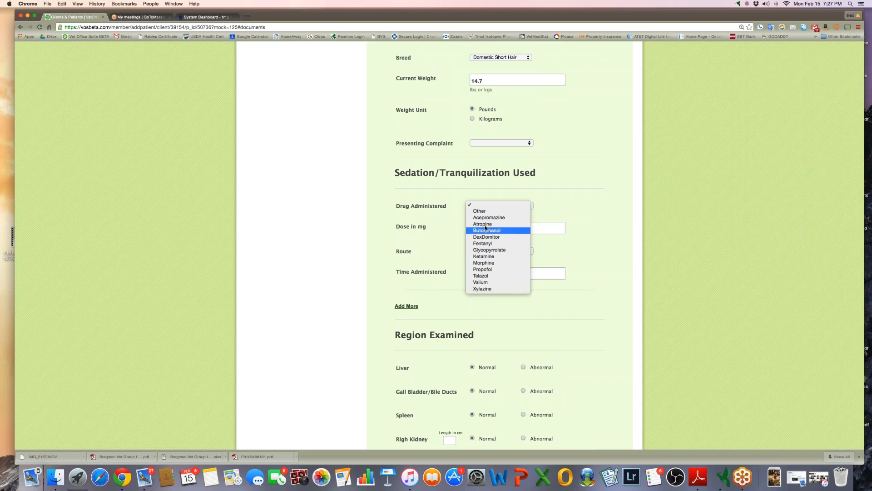
left_click(593, 224)
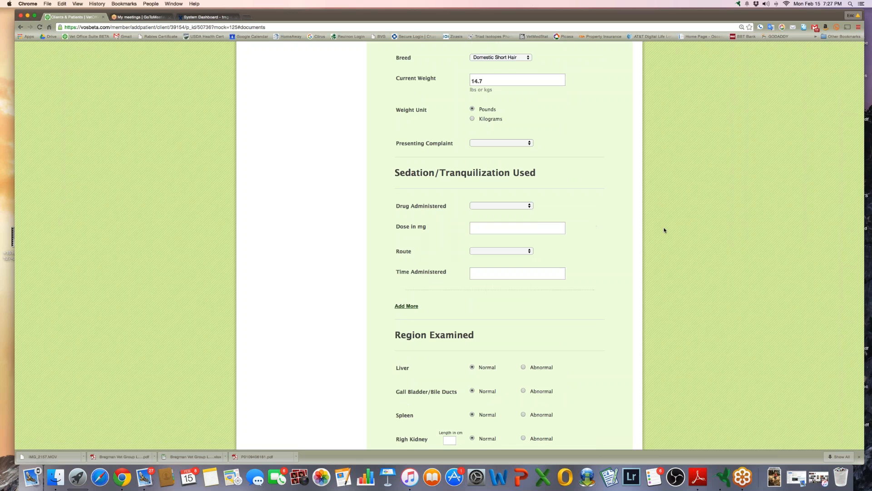
left_click(500, 252)
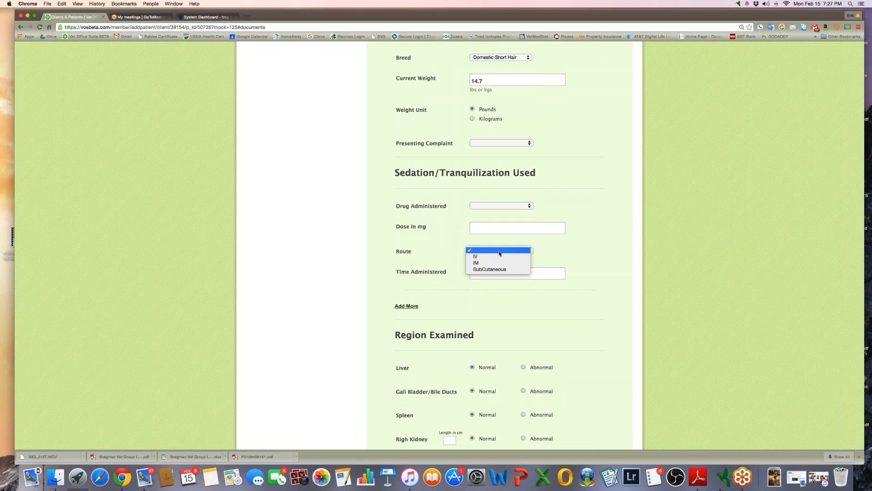
left_click(587, 255)
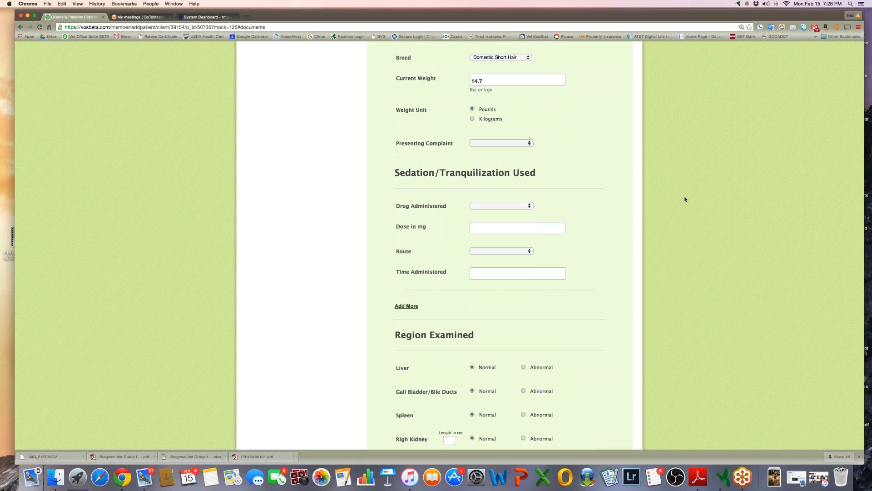
key("XF86AudioRaiseVolume")
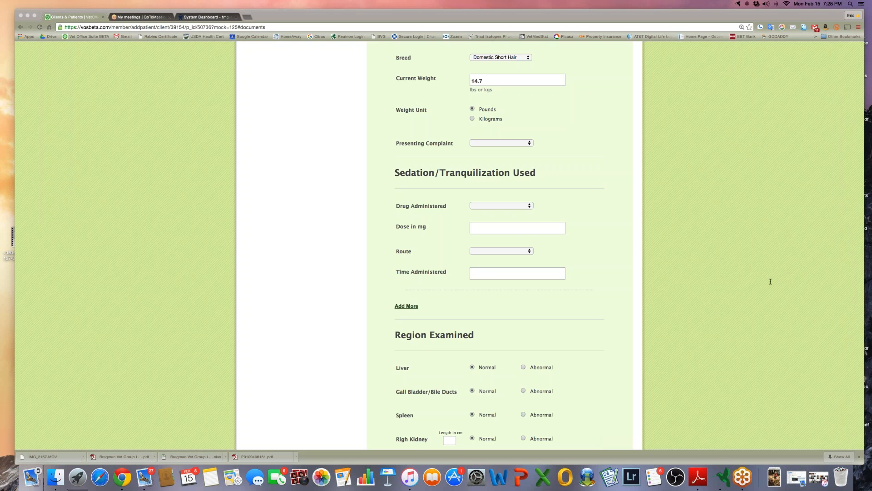
Scroll through the Ultrasound form, opening and closing the US Guided FNA organ choices
scroll(771, 281, "down", 8)
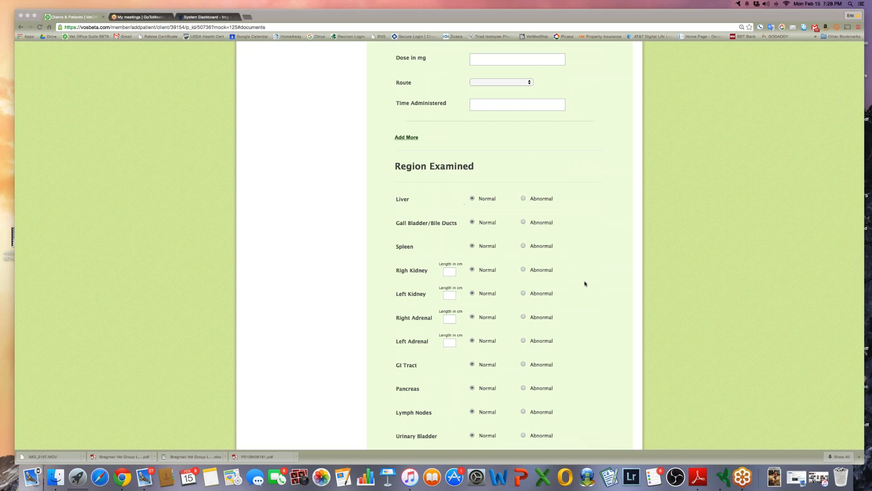
scroll(585, 283, "down", 3)
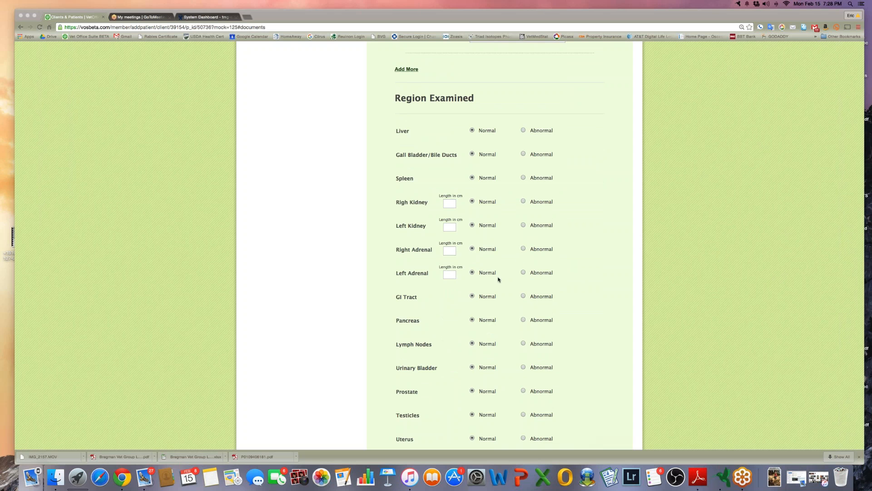
scroll(516, 279, "down", 12)
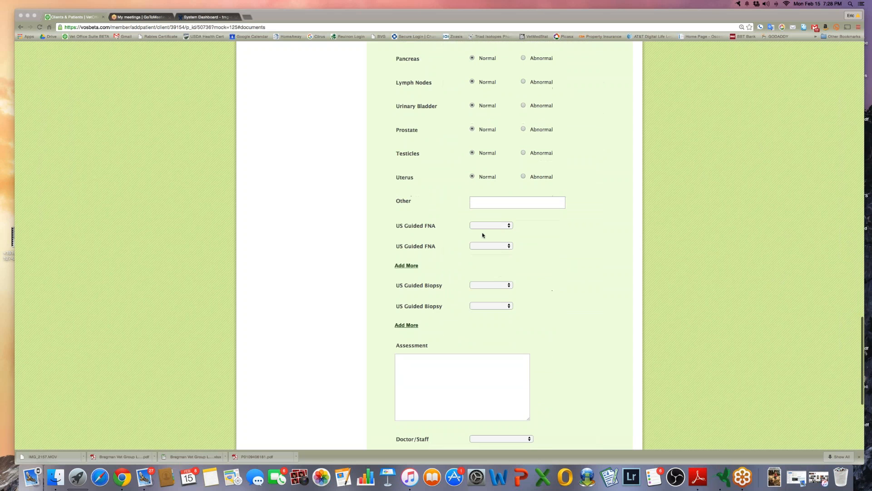
left_click(482, 226)
left_click(482, 226)
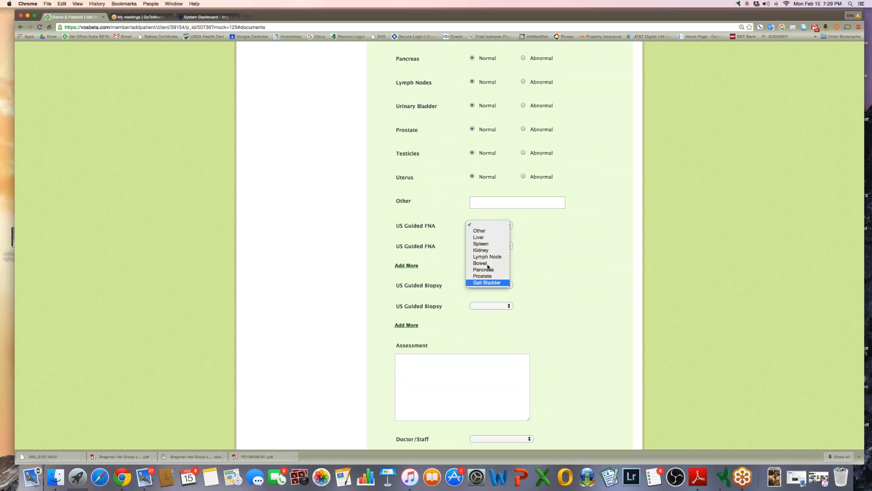
left_click(551, 280)
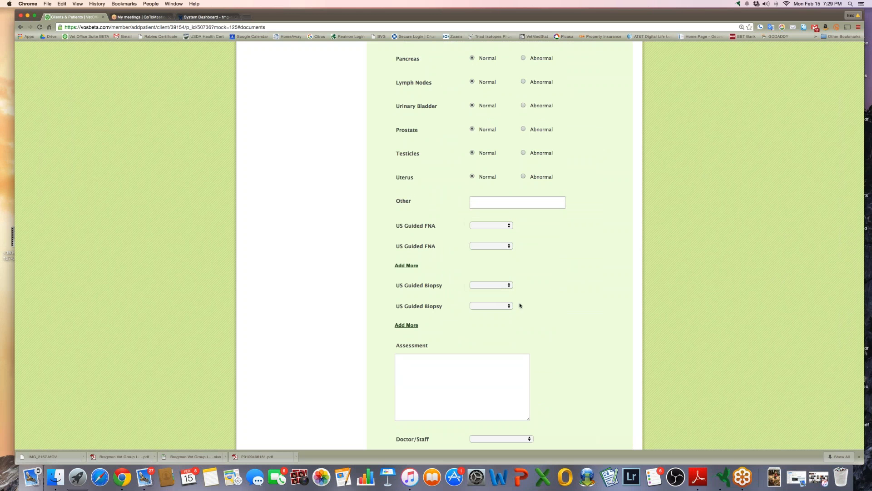
Activate the doctor's signature pad, then switch to Brown Cat's Radiology forms
scroll(565, 321, "down", 6)
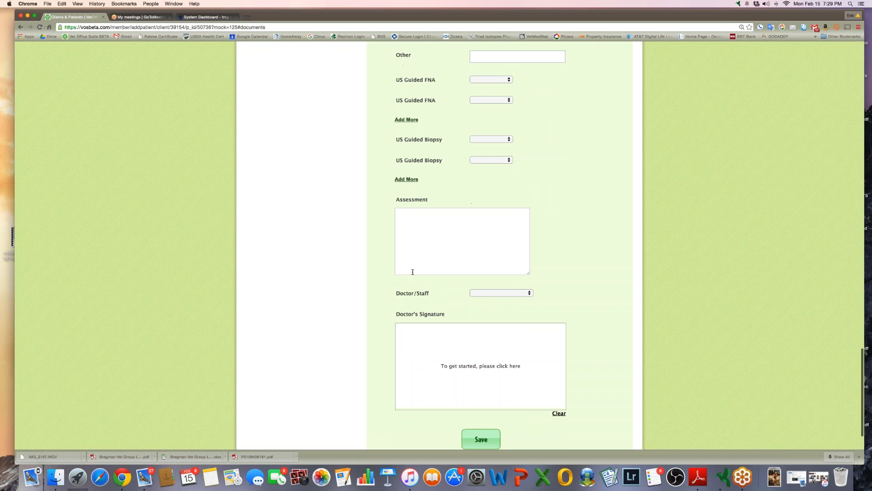
left_click(481, 376)
scroll(271, 263, "up", 20)
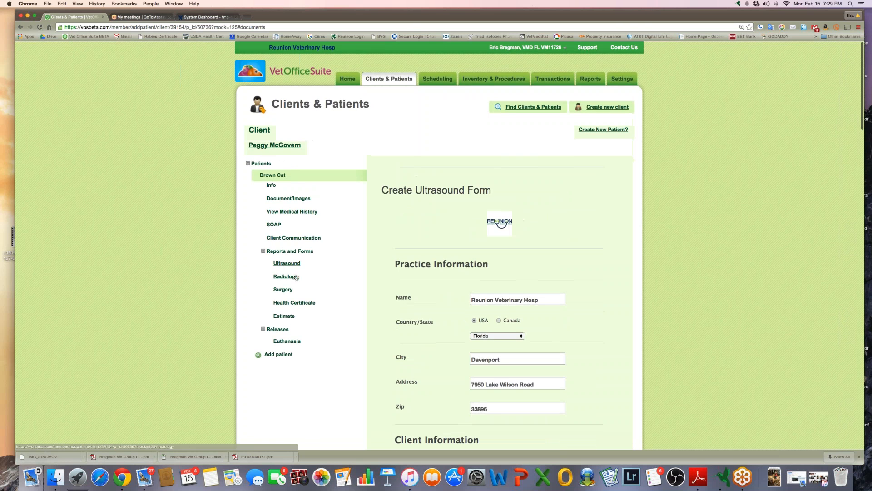
left_click(296, 278)
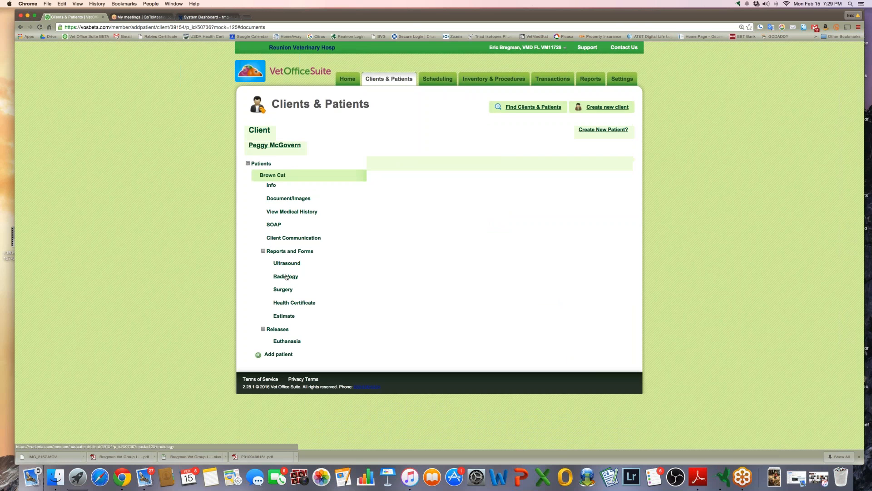
View Surgery forms and a new Health Certificate, then switch to Euthanasia records
left_click(284, 291)
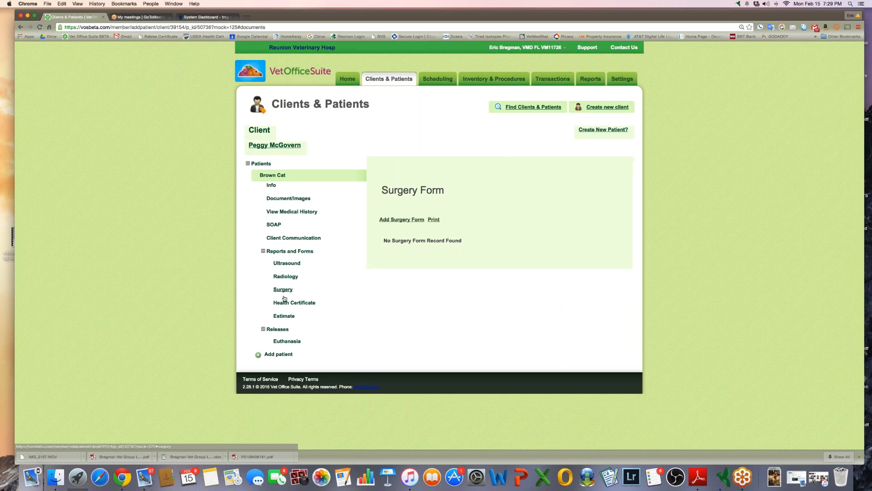
left_click(296, 303)
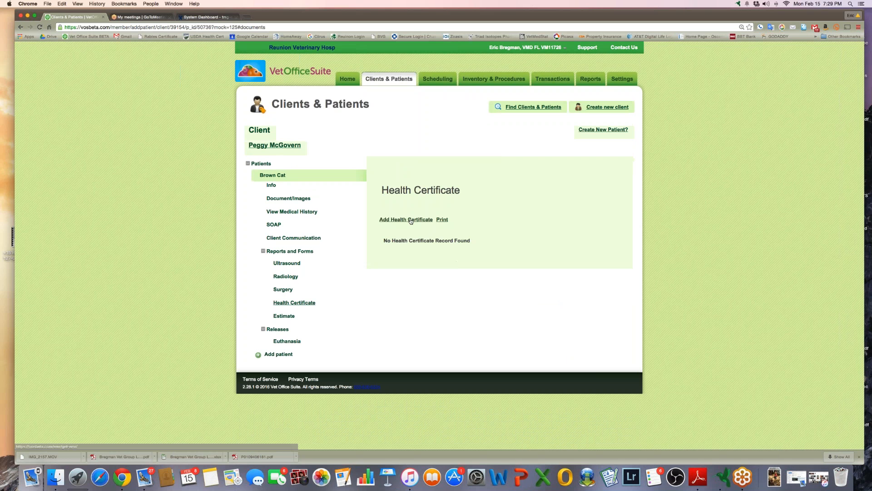
left_click(411, 220)
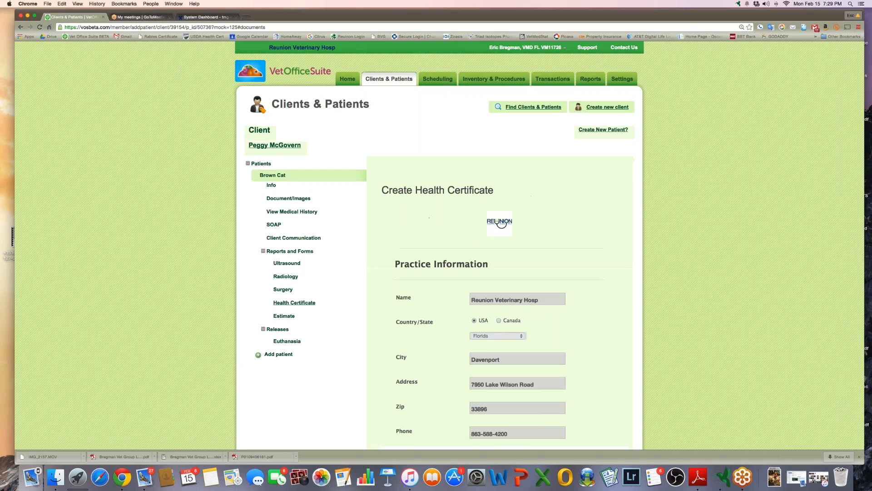
scroll(459, 327, "down", 10)
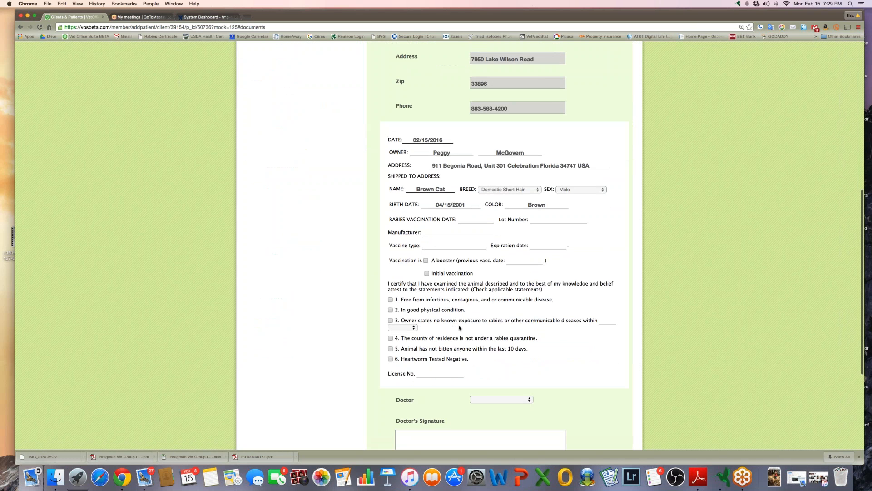
scroll(582, 282, "down", 3)
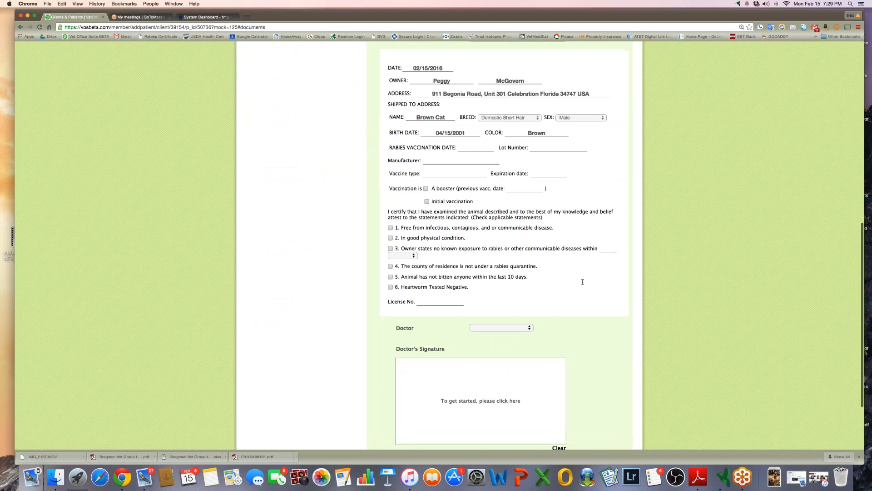
scroll(356, 316, "up", 10)
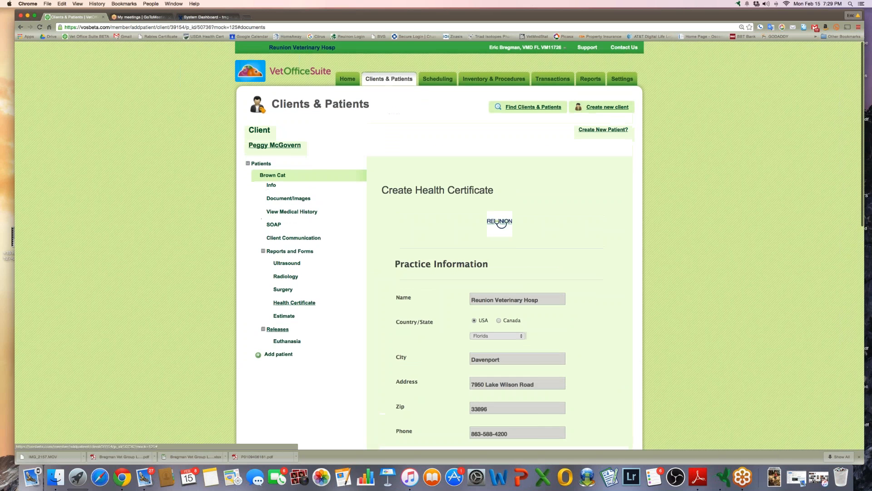
left_click(290, 341)
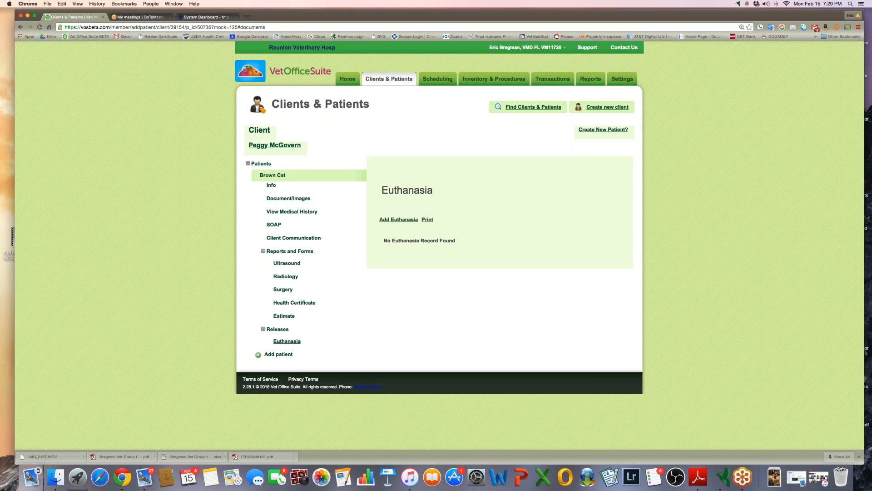
Open a new Authorization for Euthanasia form and activate its Owner/Agent Signature pad
left_click(398, 221)
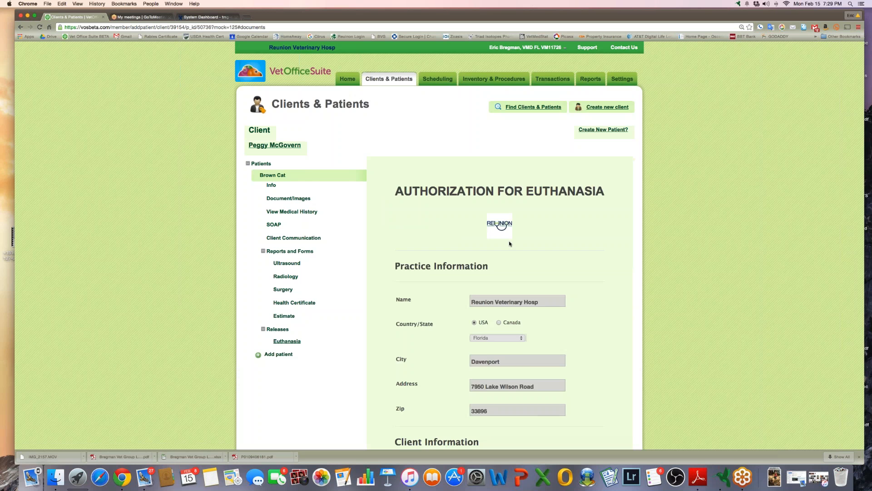
scroll(509, 243, "down", 15)
scroll(509, 243, "down", 10)
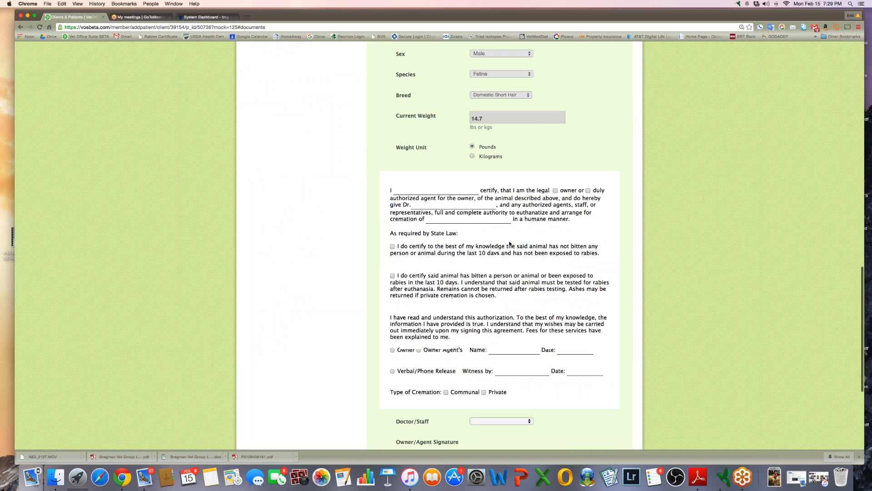
left_click(452, 350)
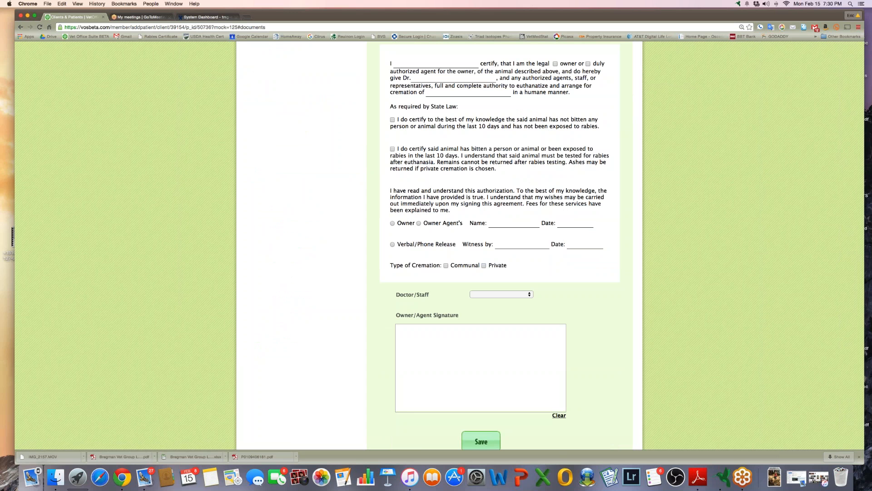
left_click(784, 137)
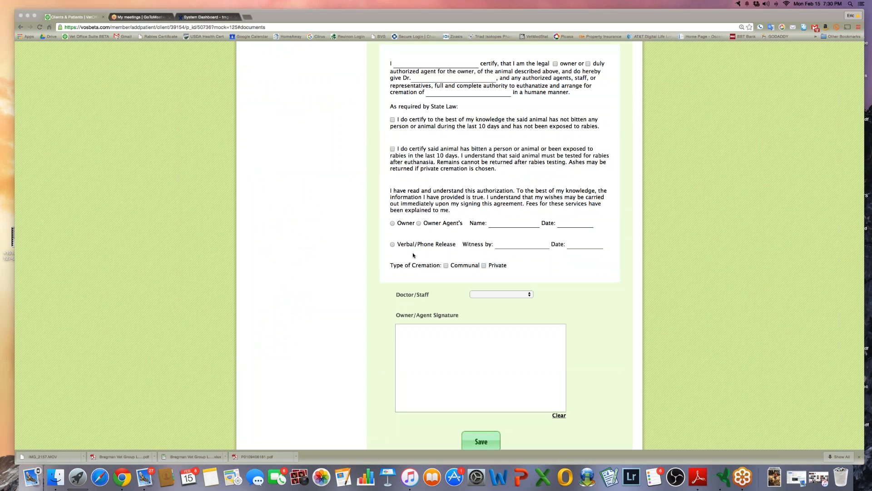
scroll(414, 255, "up", 20)
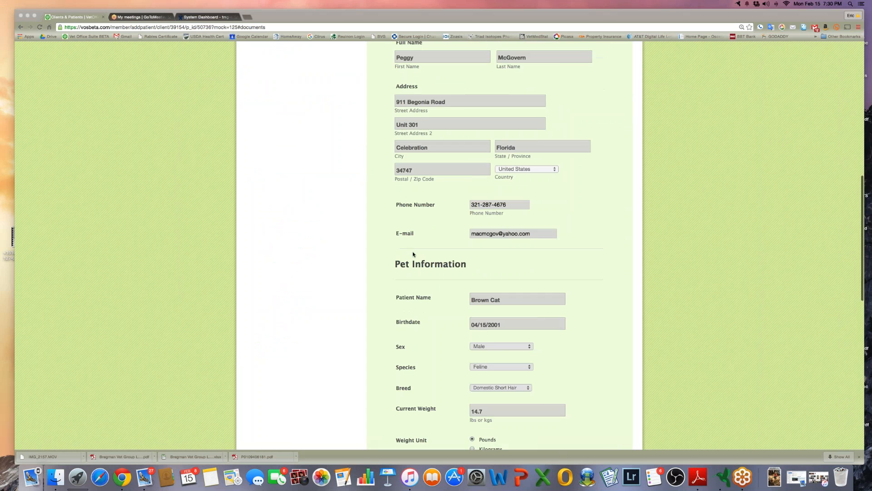
scroll(412, 253, "up", 5)
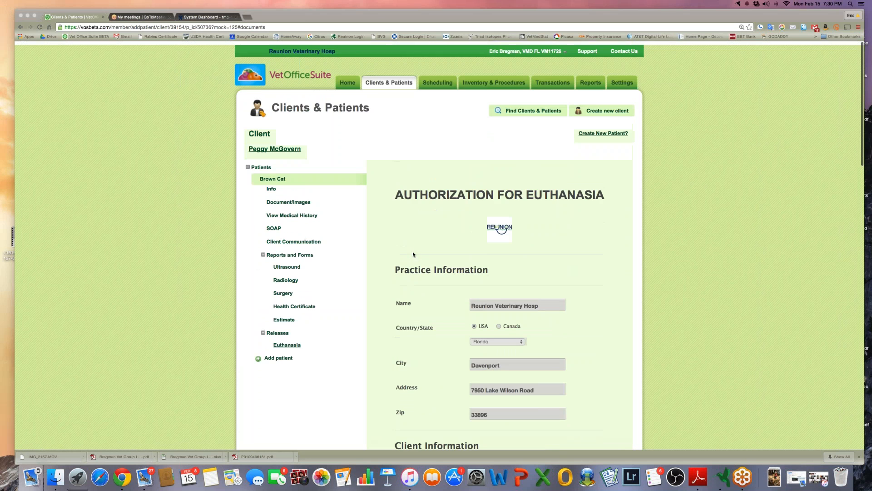
left_click(285, 320)
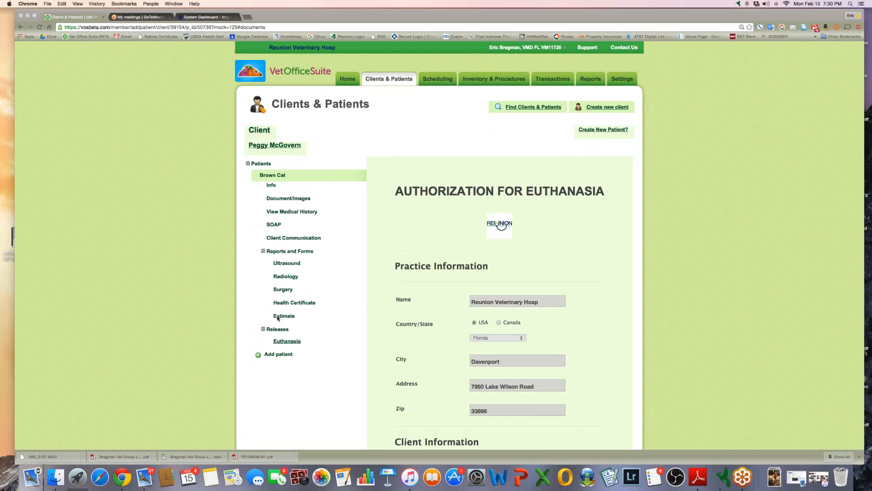
Start a new estimate form for Brown Cat and choose the attending doctor
left_click(284, 315)
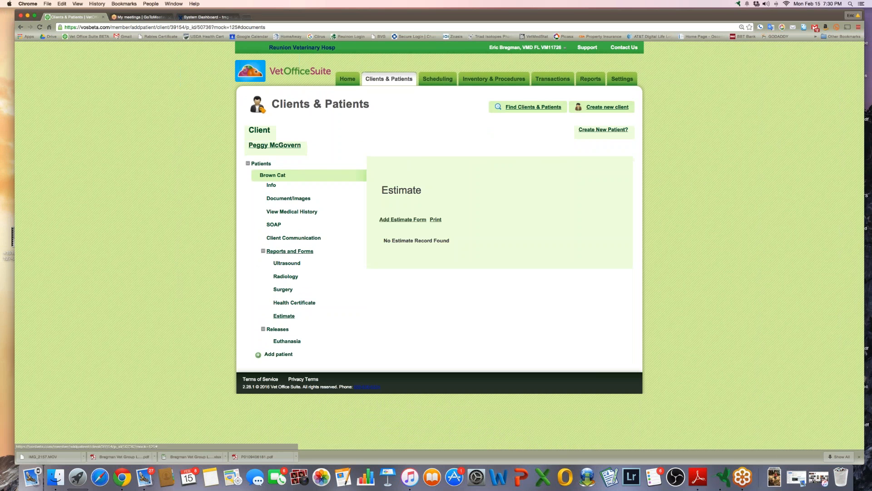
left_click(403, 220)
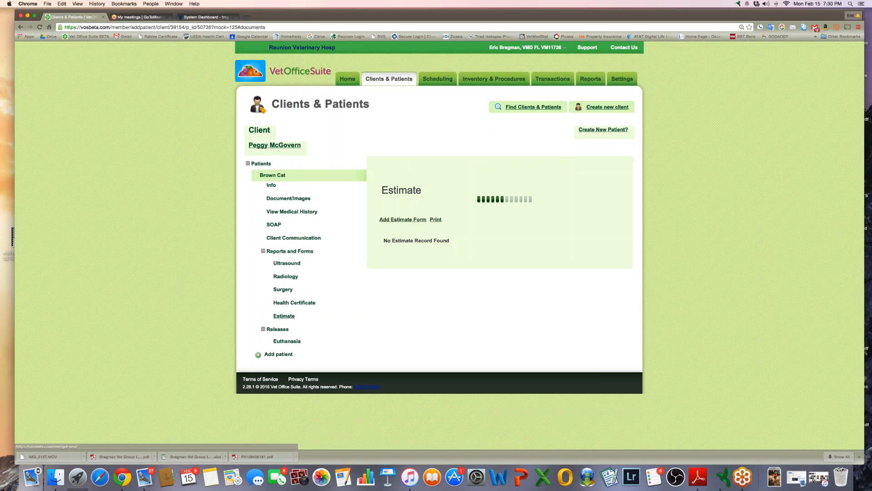
scroll(403, 221, "down", 4)
scroll(440, 240, "down", 4)
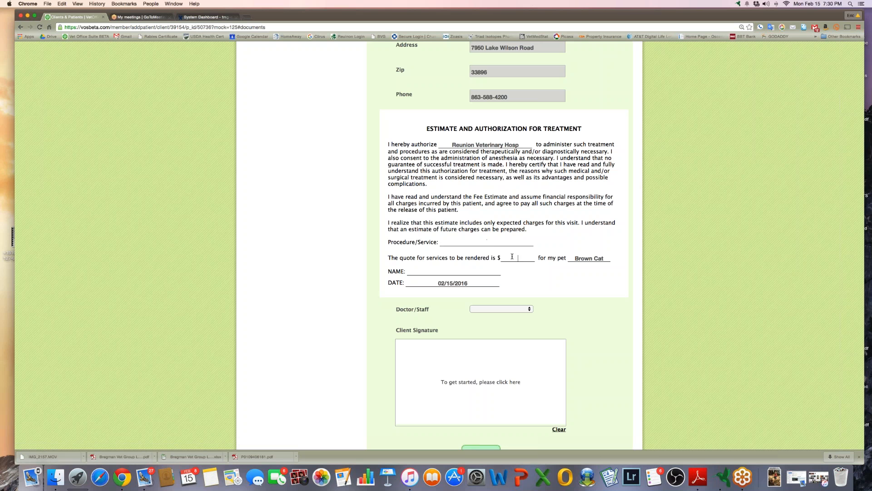
left_click(518, 308)
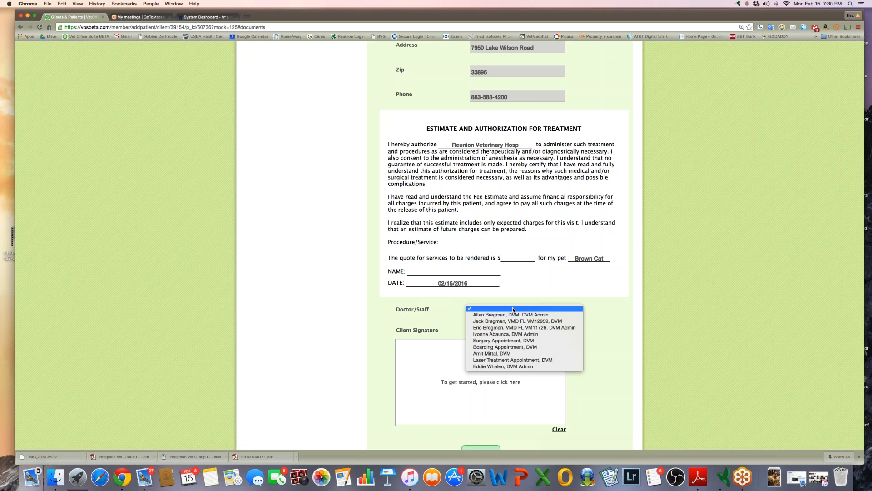
left_click(492, 327)
Go to Brown Cat's SOAP records, listing the I-131 Treatment entry
scroll(465, 363, "down", 2)
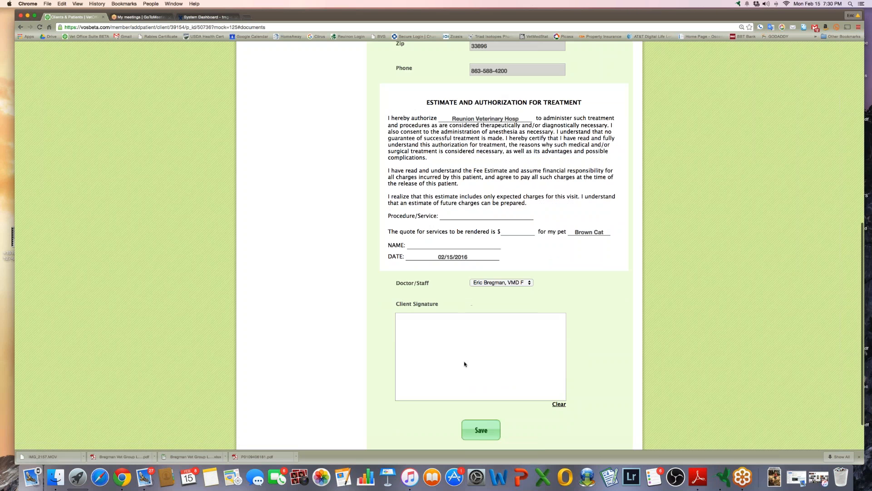
scroll(464, 364, "down", 3)
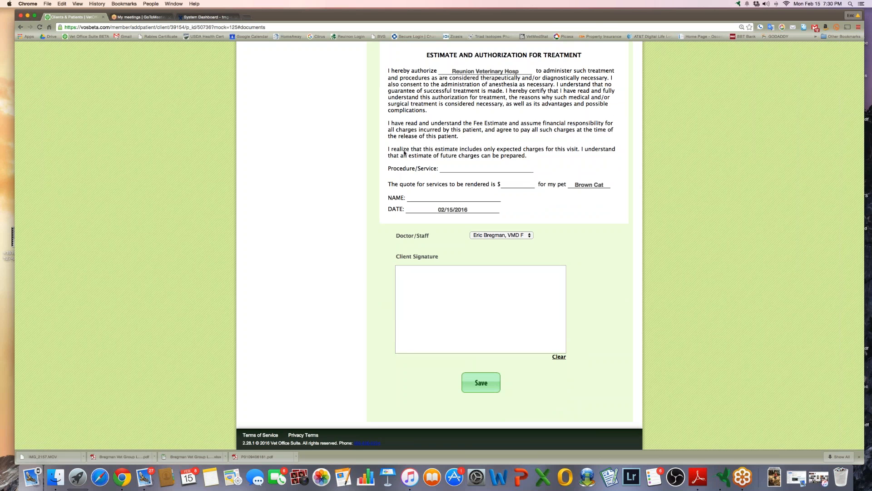
scroll(356, 249, "up", 10)
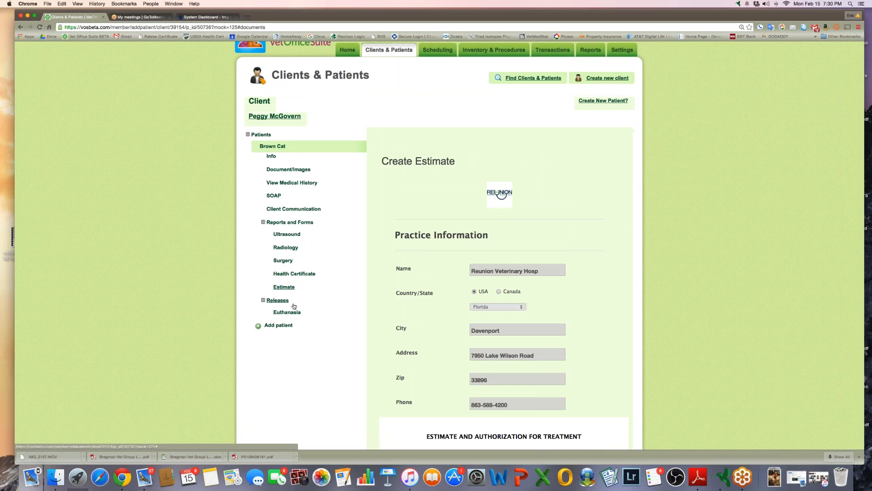
left_click(274, 195)
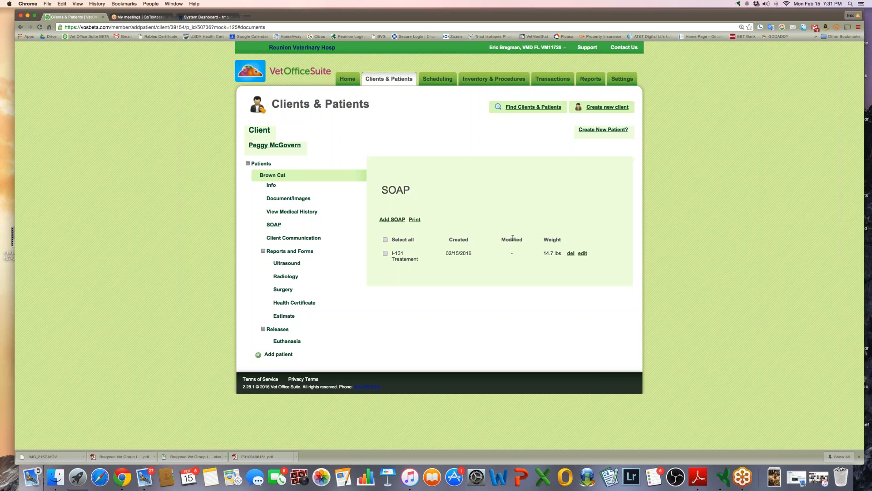
Zoom the page to 150% and add a new SOAP form for Brown Cat
key("super+equal")
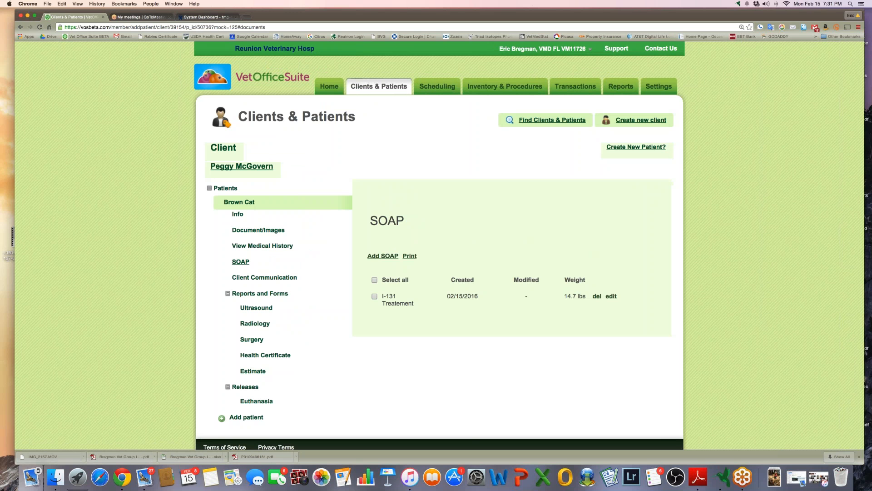
scroll(571, 259, "down", 2)
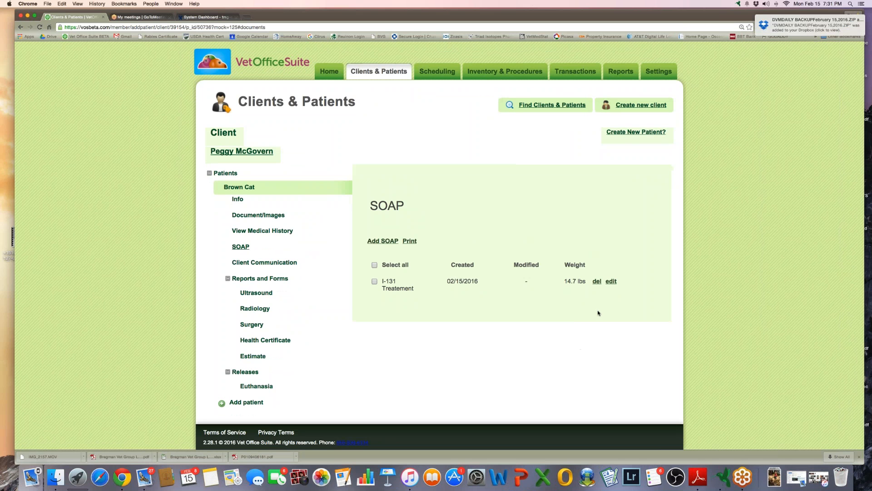
left_click(383, 242)
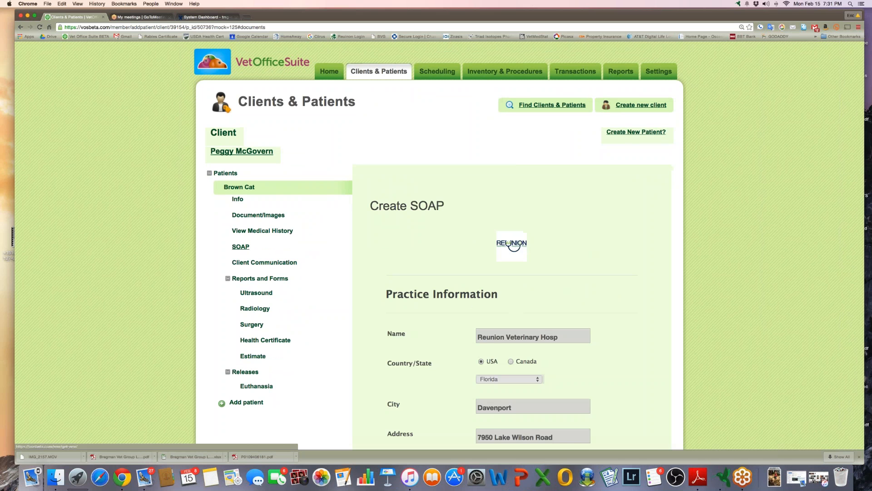
Leave Presenting Complaint unselected and put the cursor in the History box
scroll(472, 261, "down", 10)
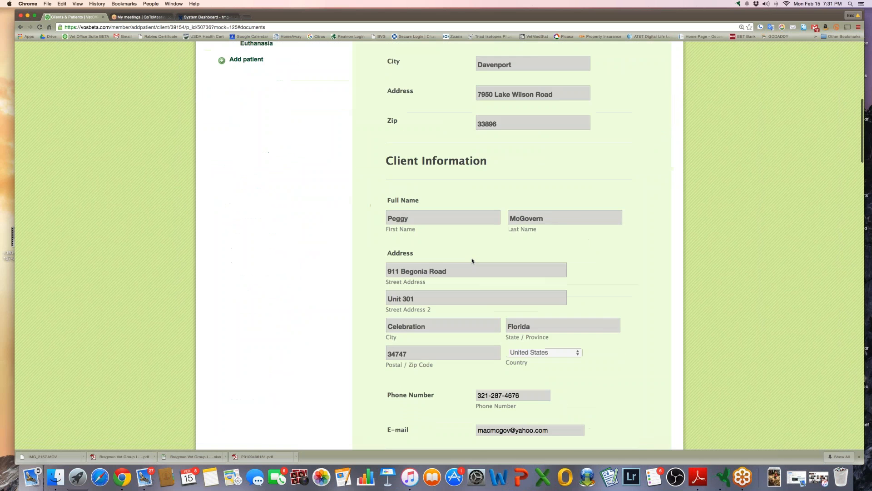
scroll(472, 261, "down", 1)
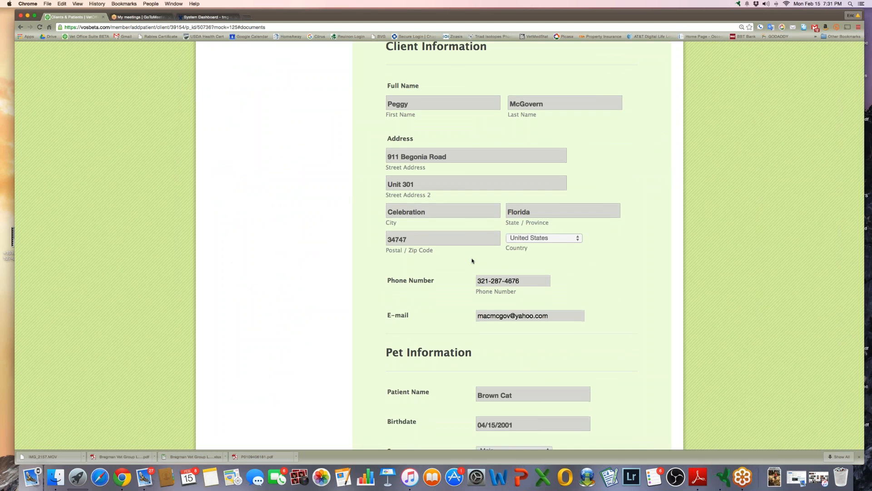
scroll(472, 261, "down", 9)
scroll(472, 261, "down", 8)
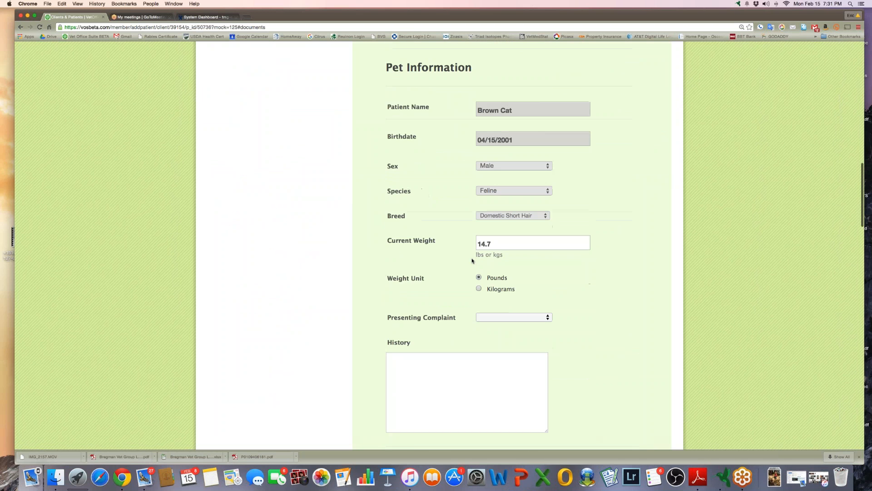
left_click(492, 241)
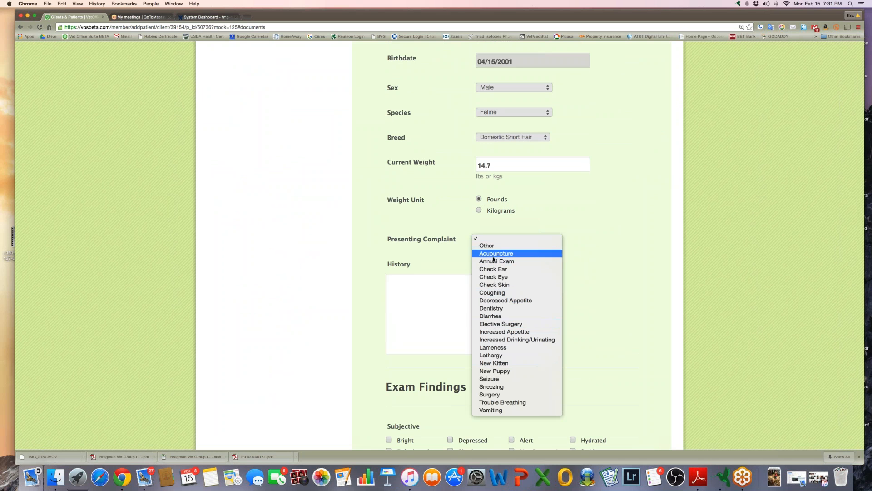
left_click(457, 264)
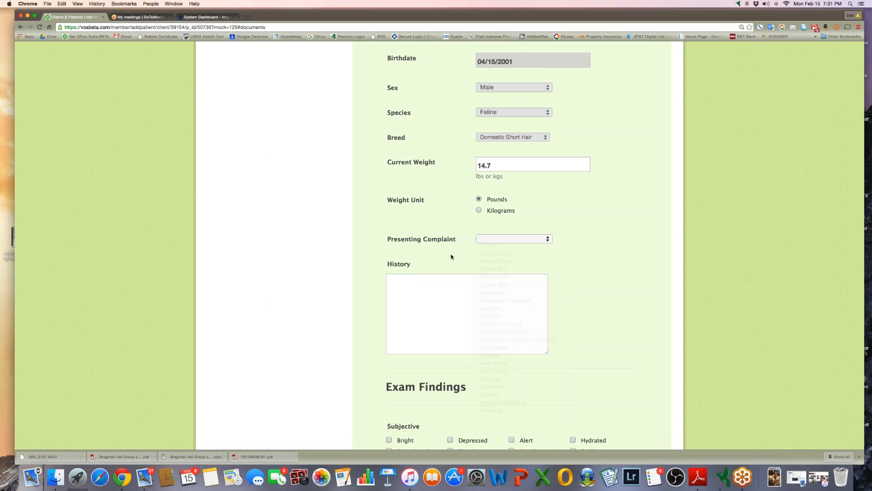
left_click(449, 289)
scroll(450, 288, "down", 1)
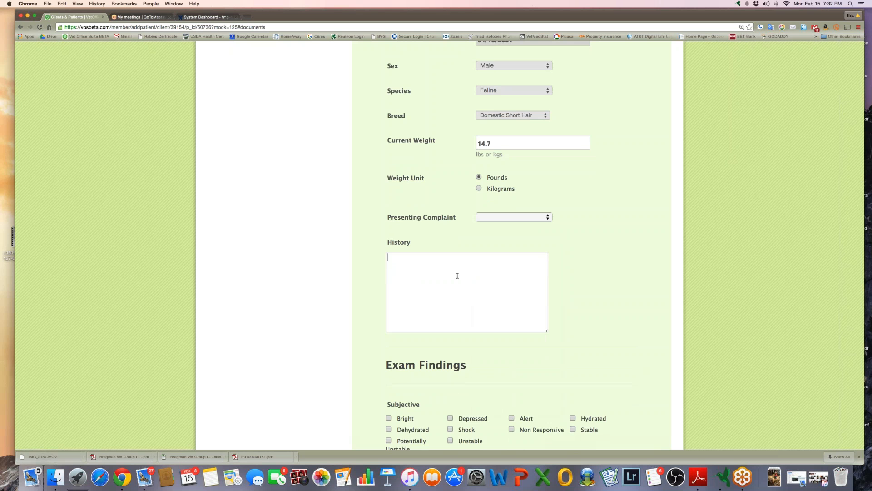
scroll(457, 275, "down", 10)
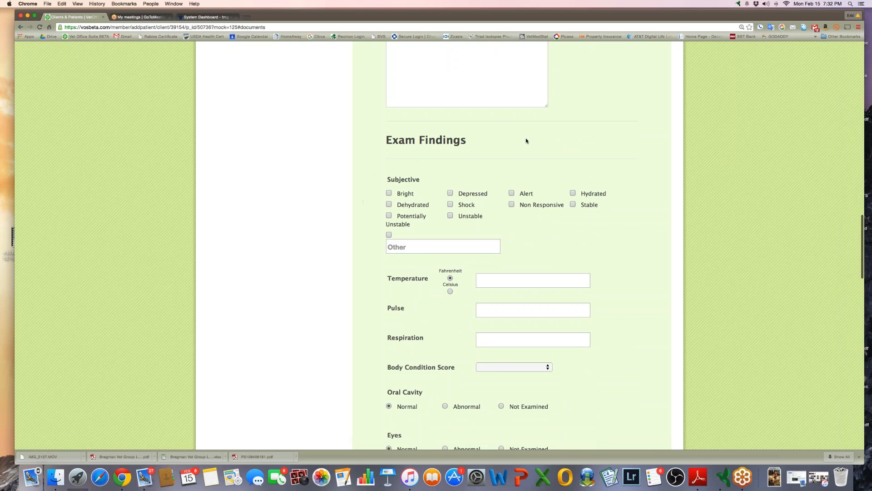
Leave the Body Condition Score unselected after viewing its options
scroll(414, 236, "down", 6)
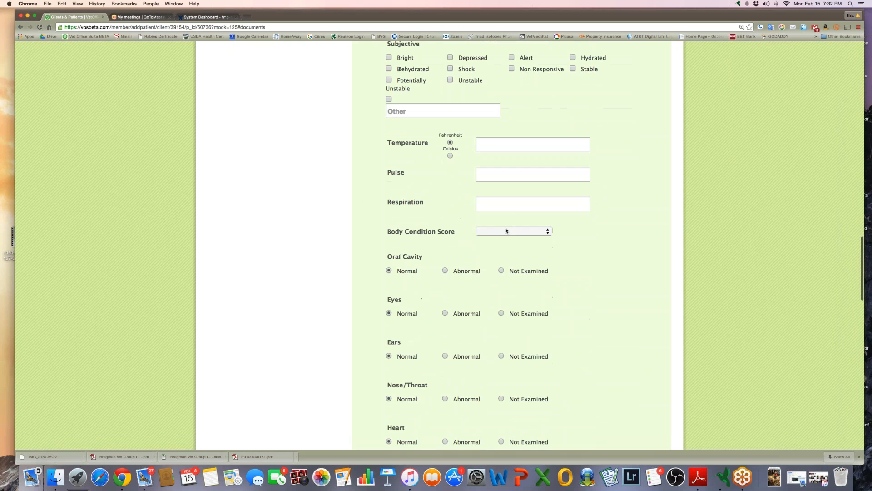
left_click(510, 229)
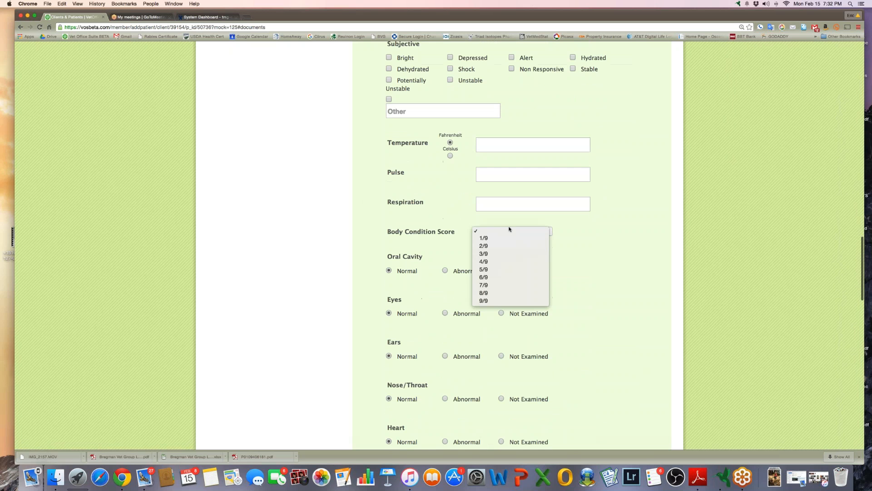
left_click(608, 261)
scroll(609, 260, "down", 5)
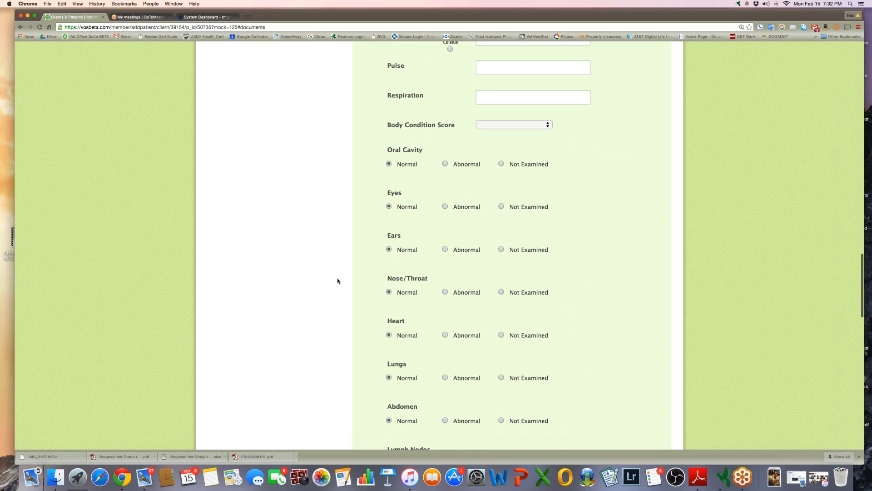
Mark Oral Cavity as Not Examined and drag its notes box larger
left_click(444, 164)
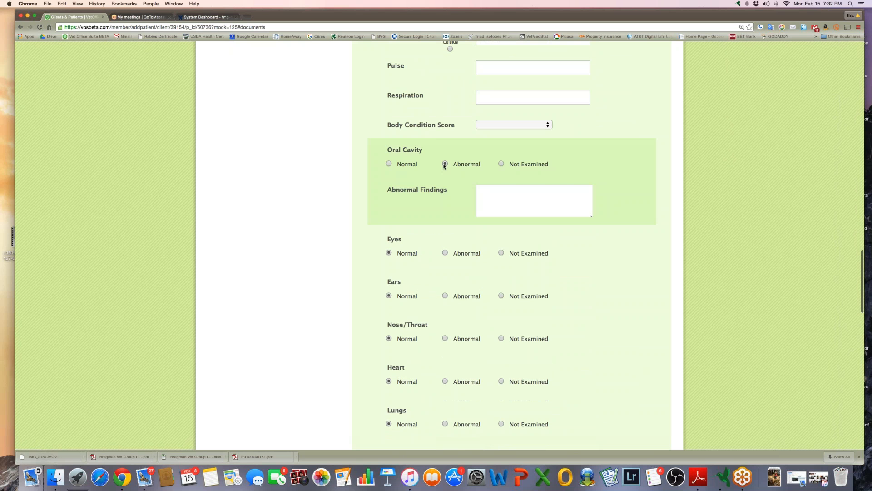
left_click(501, 164)
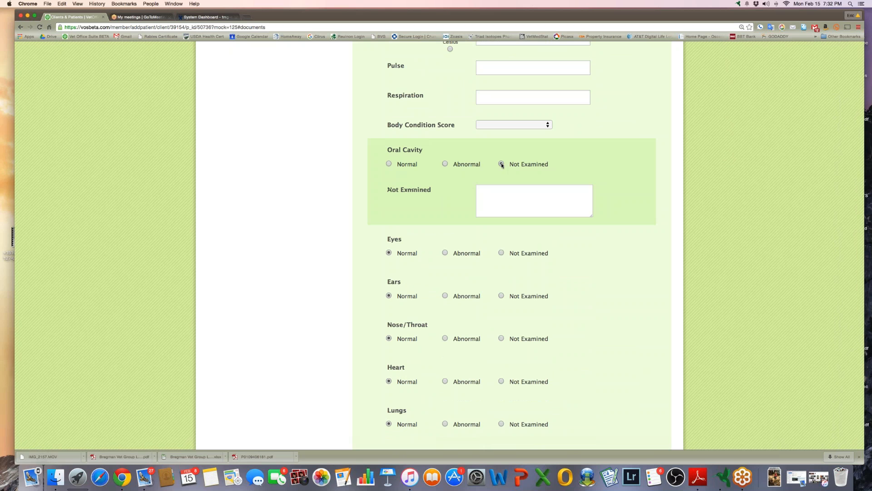
key("Tab")
left_click_drag(592, 215, 640, 307)
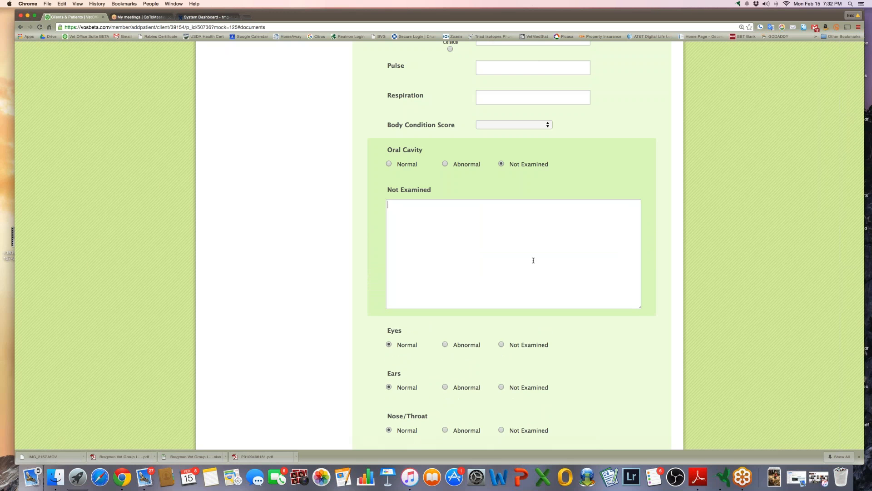
scroll(534, 261, "down", 3)
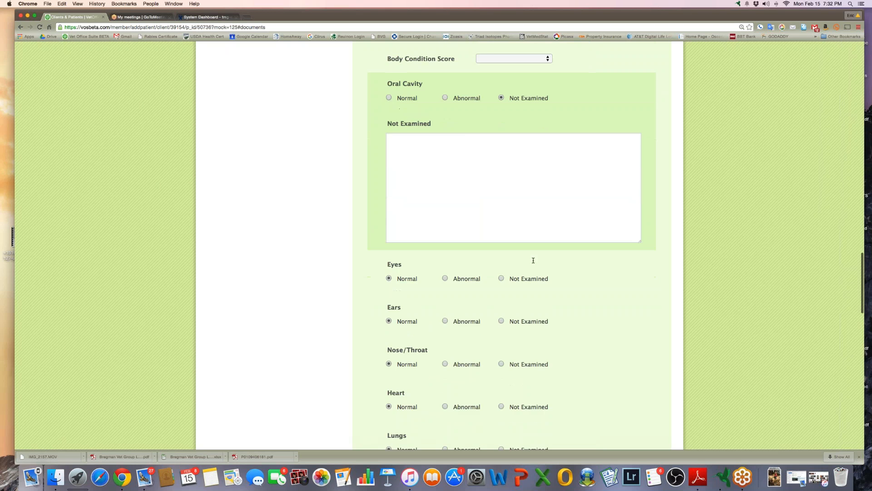
scroll(533, 260, "down", 10)
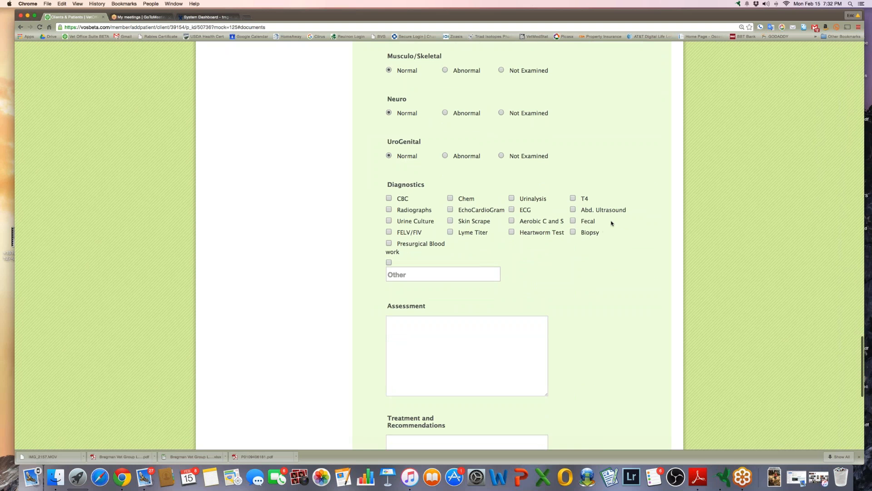
scroll(611, 221, "down", 5)
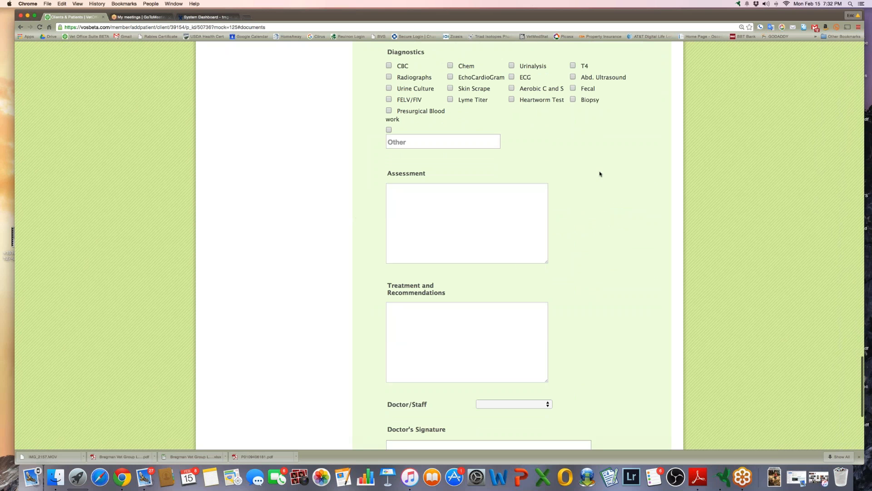
scroll(577, 158, "down", 4)
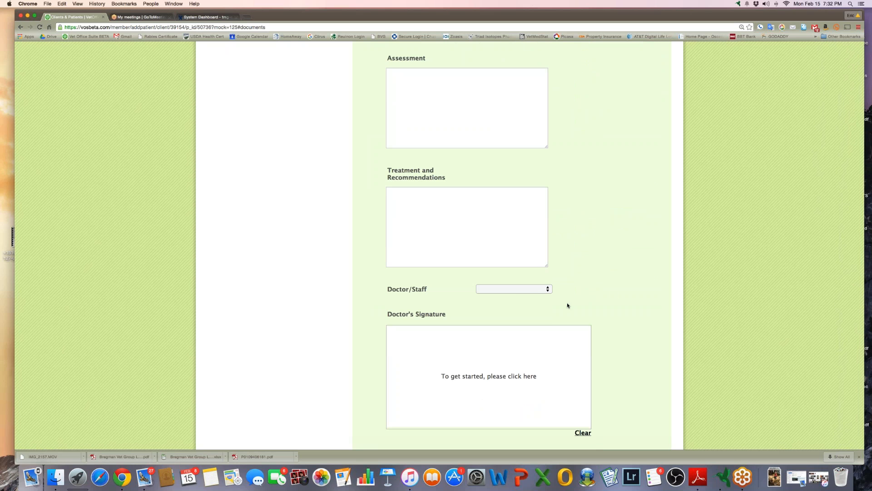
Select the attending doctor and draw a signature on the SOAP form
left_click(519, 290)
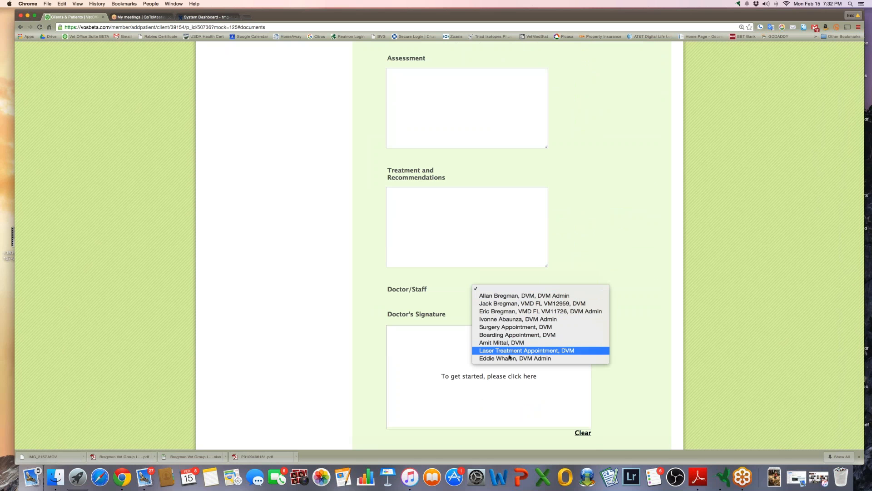
left_click(499, 311)
mouse_move(445, 357)
left_mouse_down()
mouse_move(420, 379)
mouse_move(477, 384)
mouse_move(519, 366)
left_mouse_up()
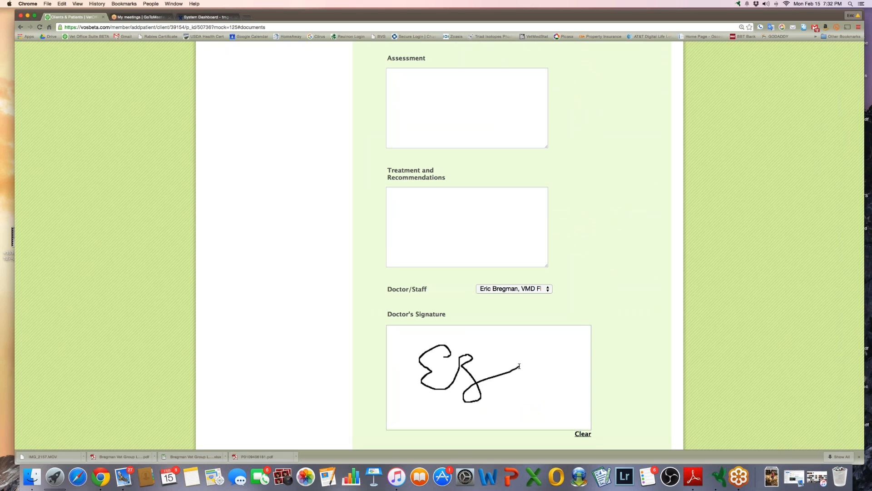
Go back to Brown Cat's SOAP records list
scroll(519, 367, "down", 3)
scroll(304, 272, "up", 15)
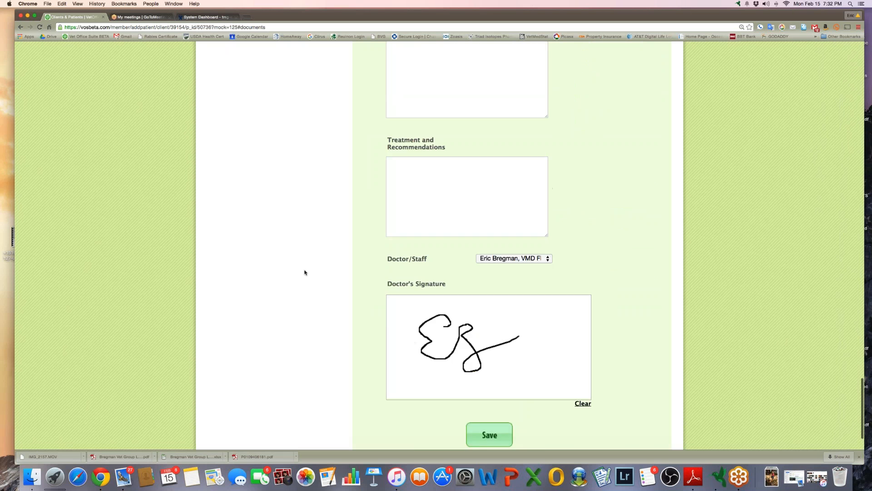
scroll(304, 272, "up", 20)
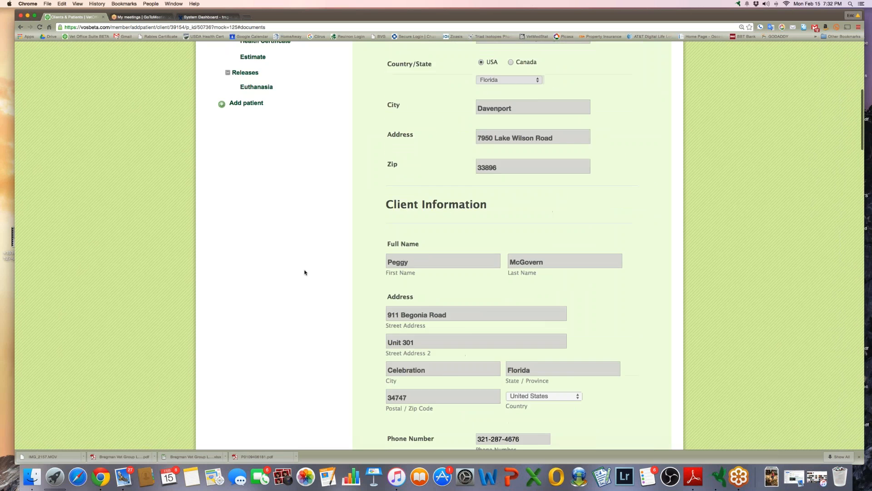
scroll(245, 255, "down", 2)
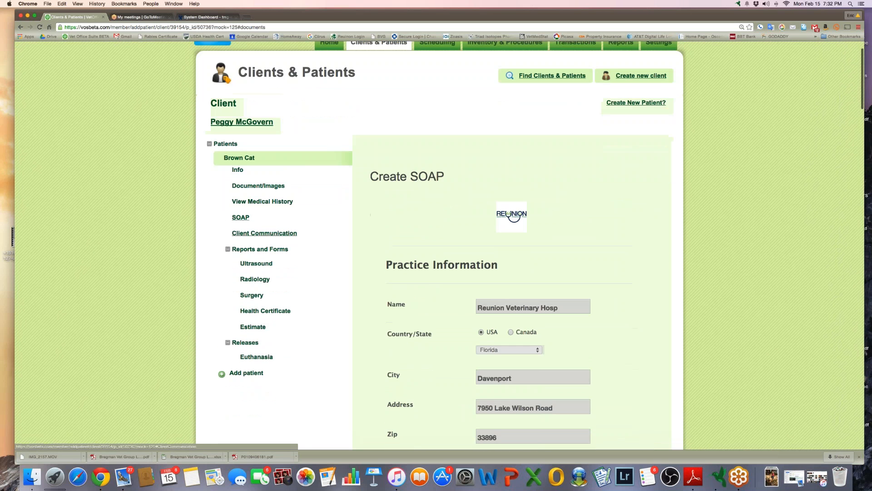
left_click(237, 218)
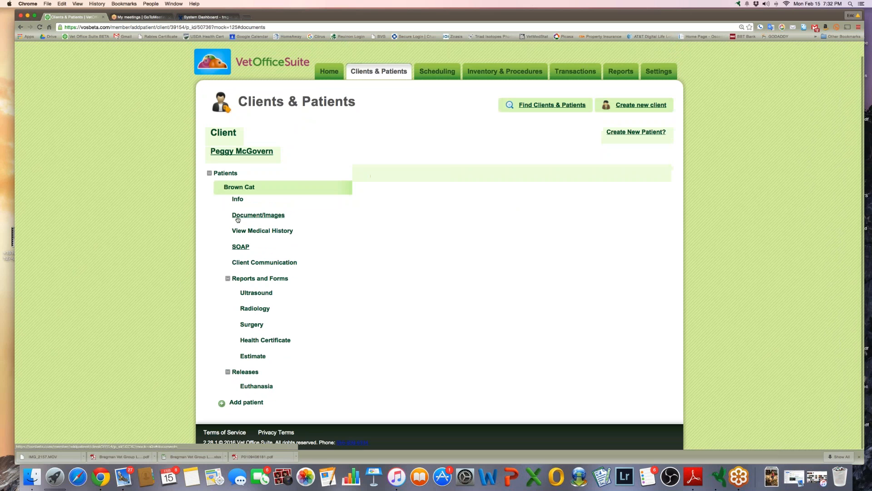
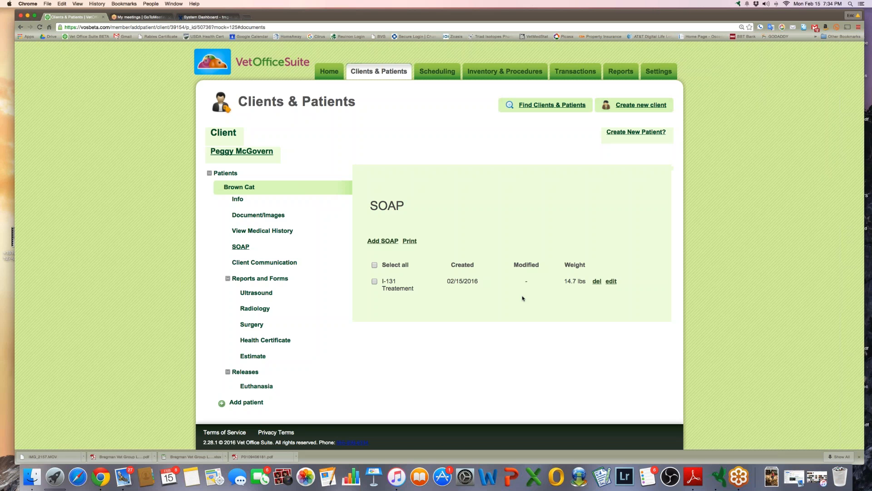
Start a new SOAP record for Brown Cat
left_click(383, 241)
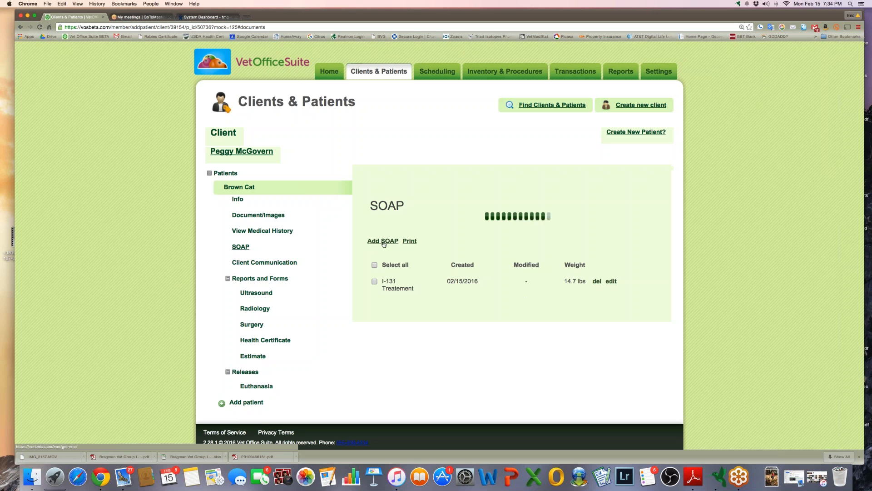
scroll(383, 258, "down", 15)
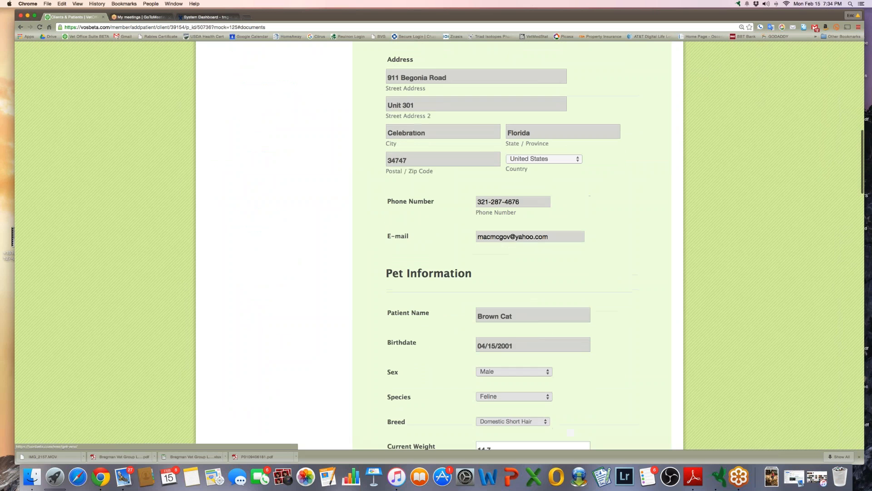
scroll(384, 258, "down", 3)
Set the presenting complaint to Other and describe it as '2.10.16 Vomiting'
left_click(492, 272)
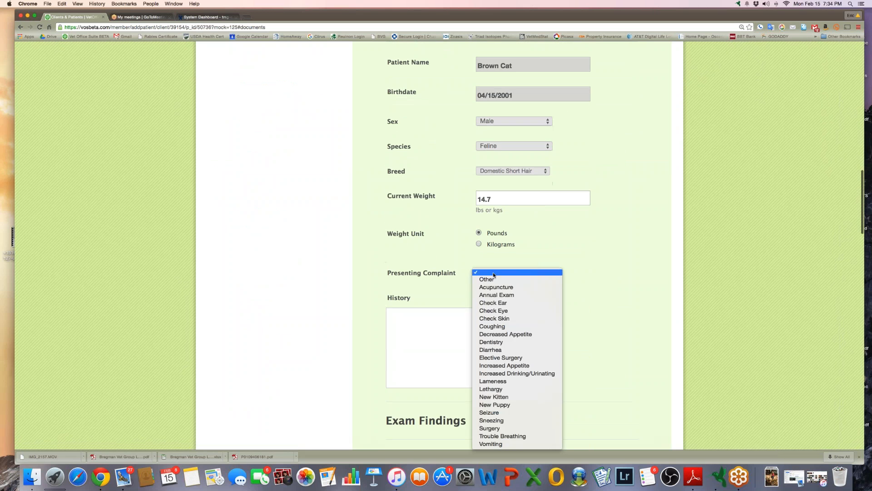
left_click(493, 279)
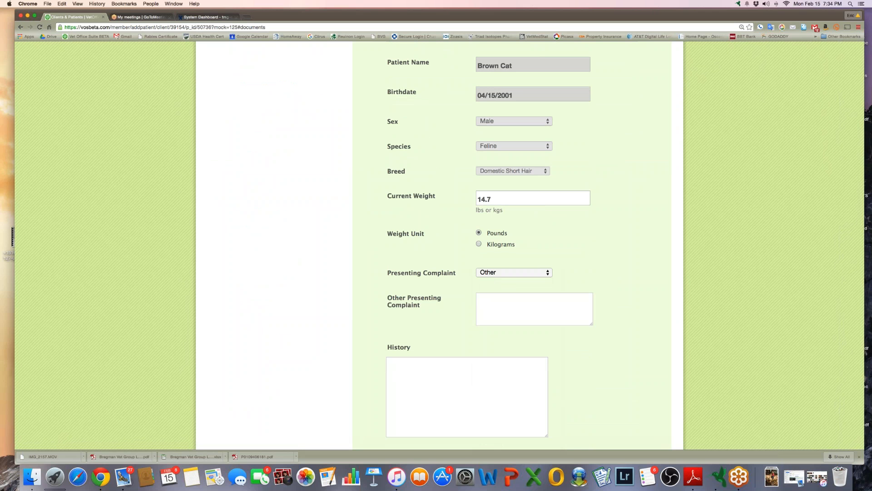
type("2.10.16 Vomitin")
key("BackSpace")
key("BackSpace")
key("BackSpace")
key("BackSpace")
key("BackSpace")
key("BackSpace")
key("BackSpace")
type("Vomiting")
scroll(487, 314, "up", 15)
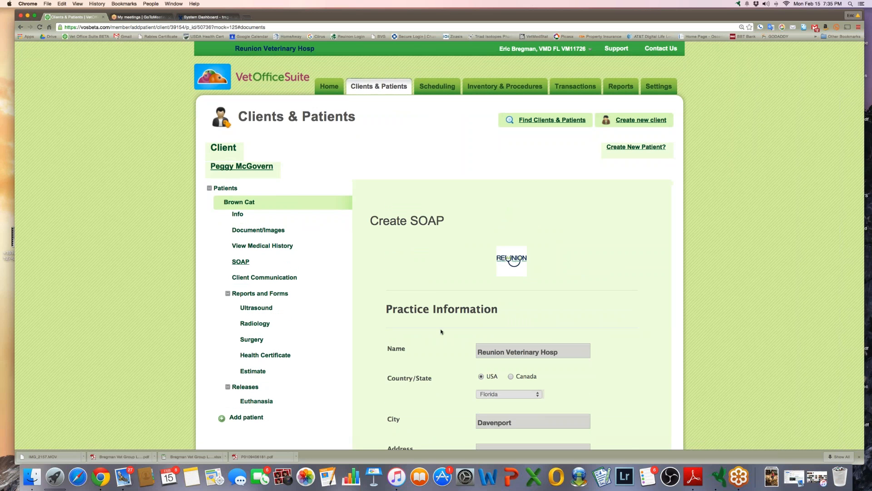
Discard the unsaved SOAP form and return to Brown Cat's SOAP list with the I-131 Treatement record
left_click(241, 261)
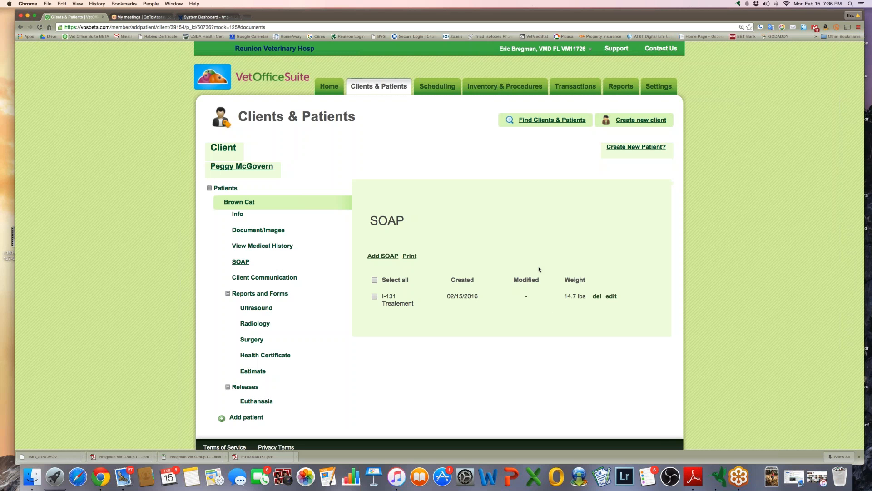
Search clients by the owner's surname and open the dog Woodford's SOAP records
left_click(387, 89)
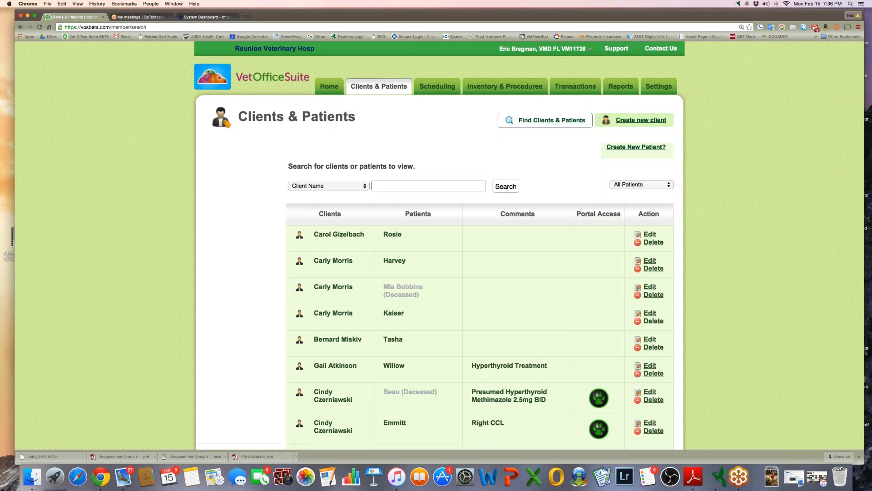
type("bregman")
key("Return")
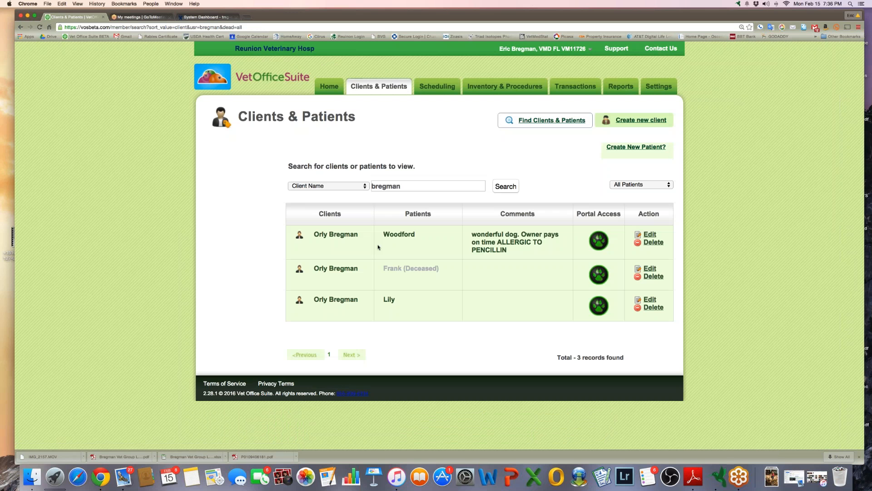
left_click(399, 234)
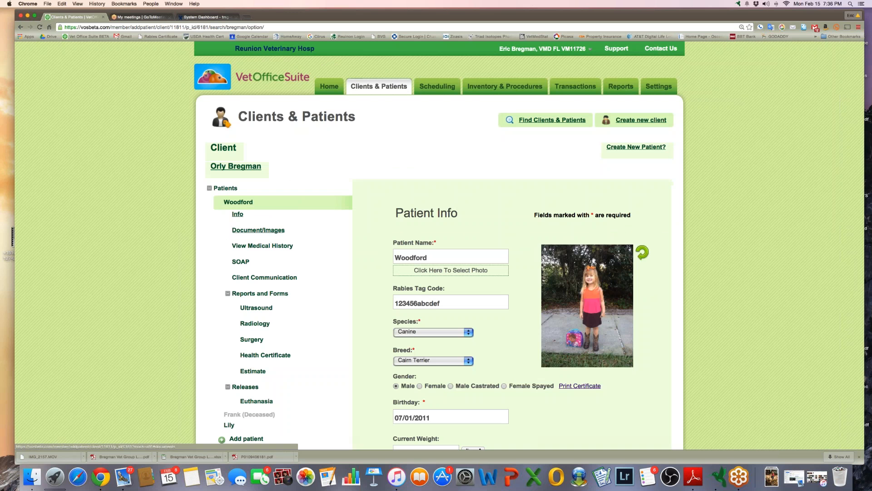
left_click(241, 261)
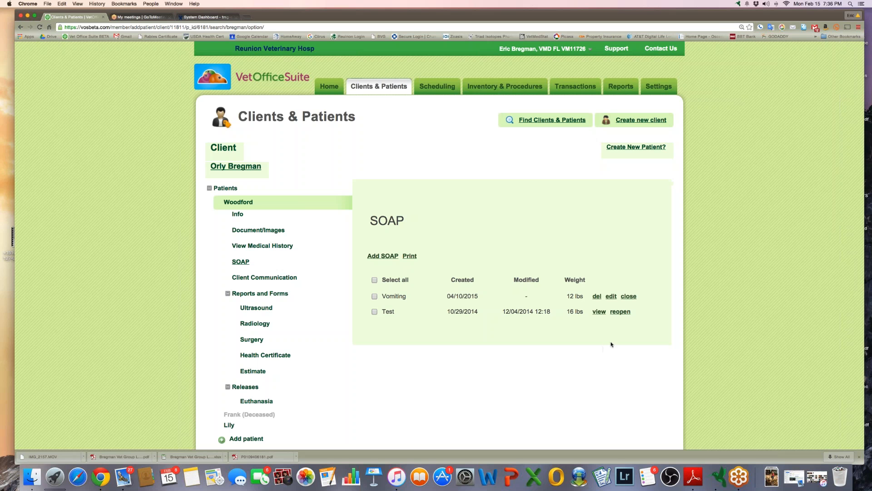
Reopen Woodford's closed Test SOAP record, confirm it, and open it for editing
left_click(625, 312)
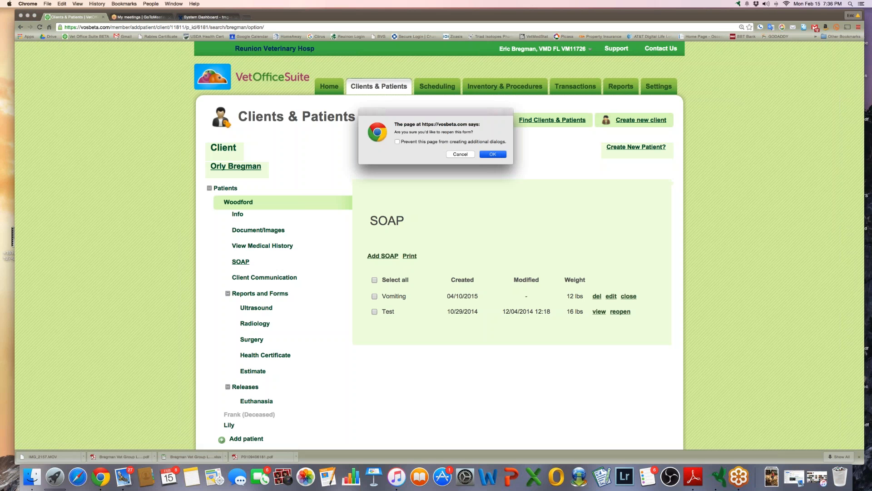
left_click(493, 154)
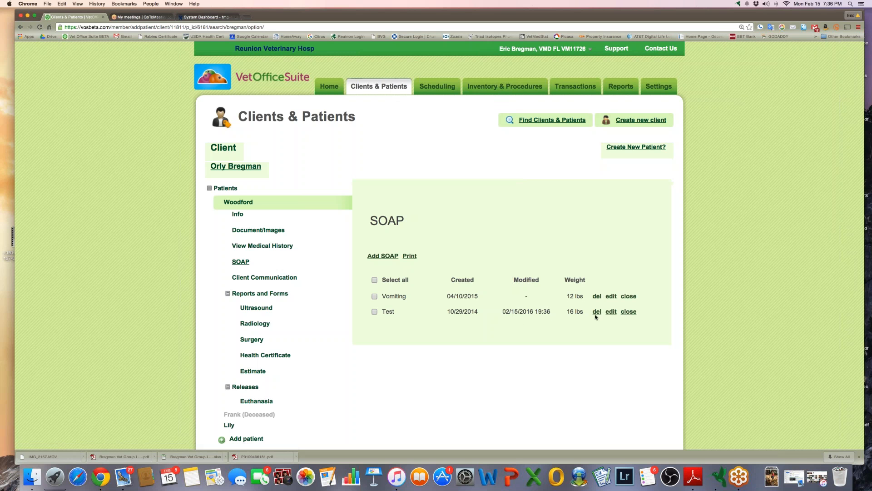
left_click(611, 313)
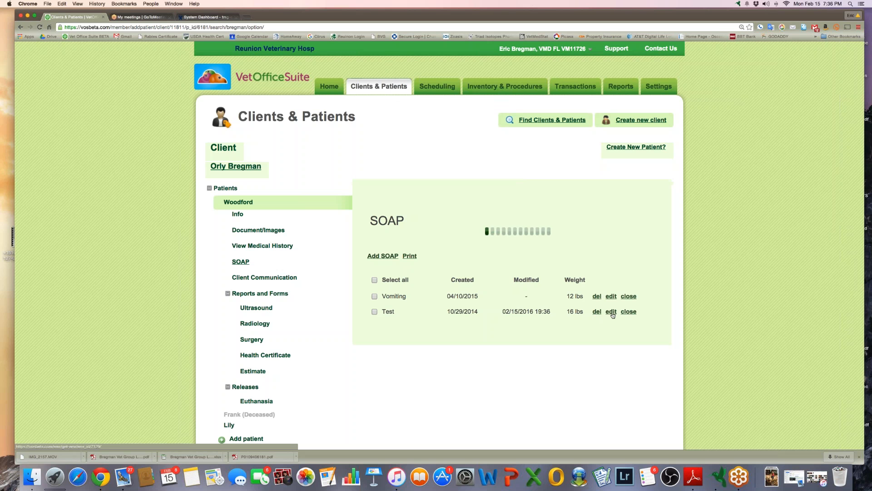
Review the Test record's edit form, return to Woodford's SOAP list, then switch to GoToMeeting
scroll(531, 310, "down", 20)
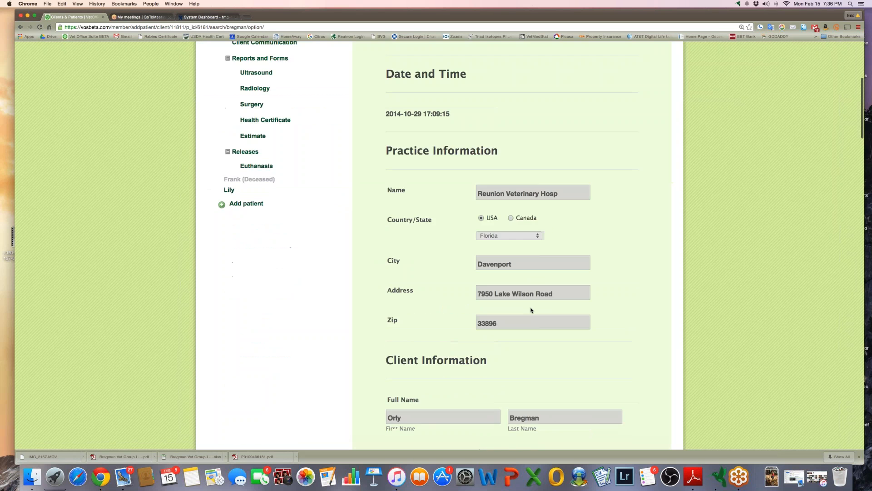
scroll(531, 310, "down", 10)
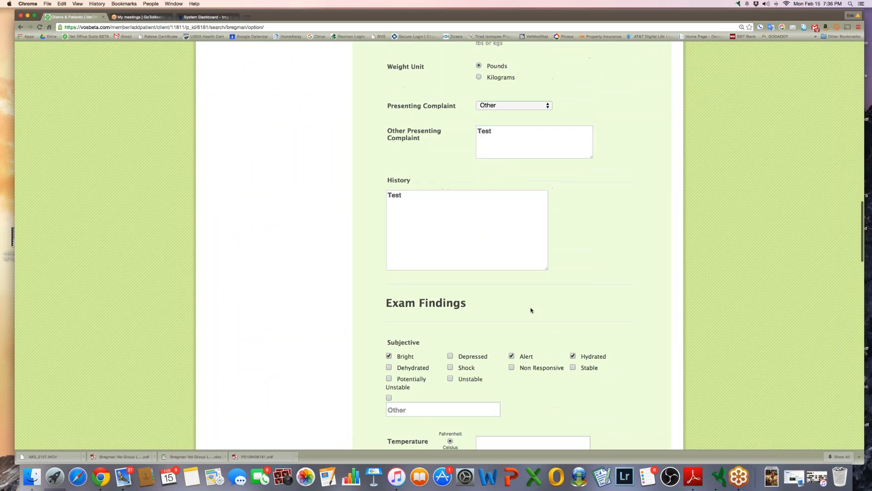
scroll(529, 306, "up", 20)
scroll(531, 309, "up", 5)
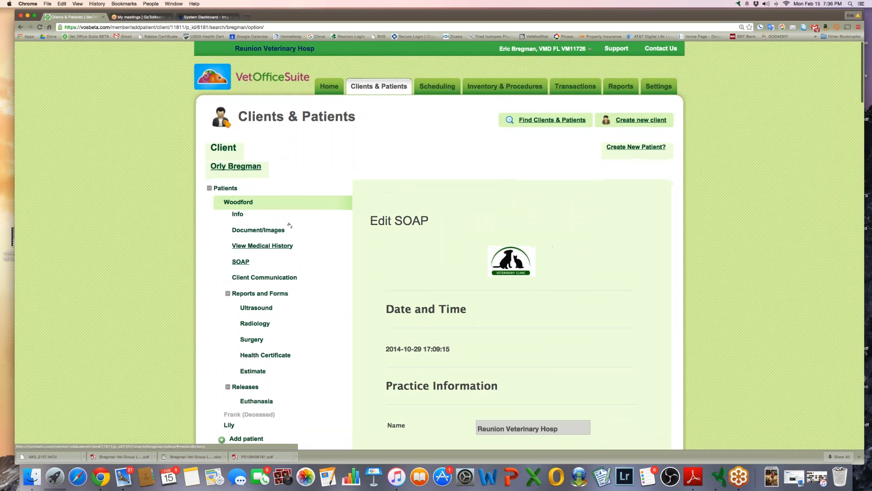
left_click(238, 261)
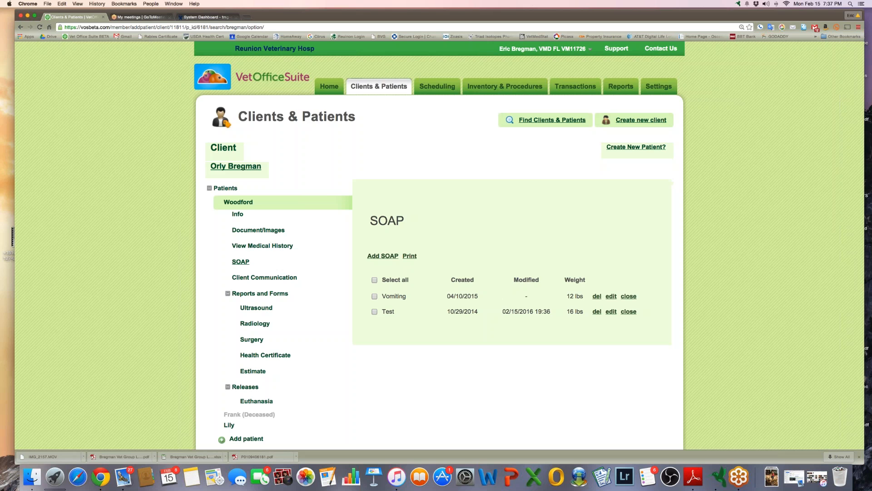
left_click(141, 17)
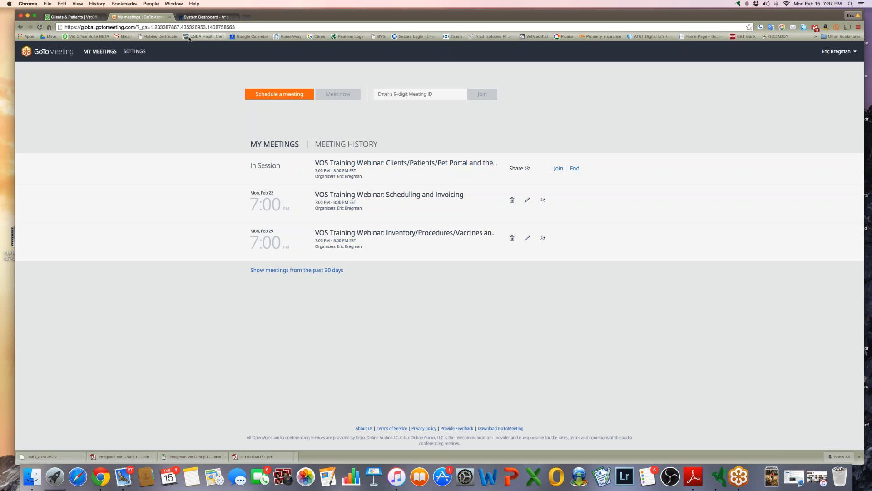
Return from GoToMeeting to Woodford's SOAP list in VetOfficeSuite
left_click(79, 18)
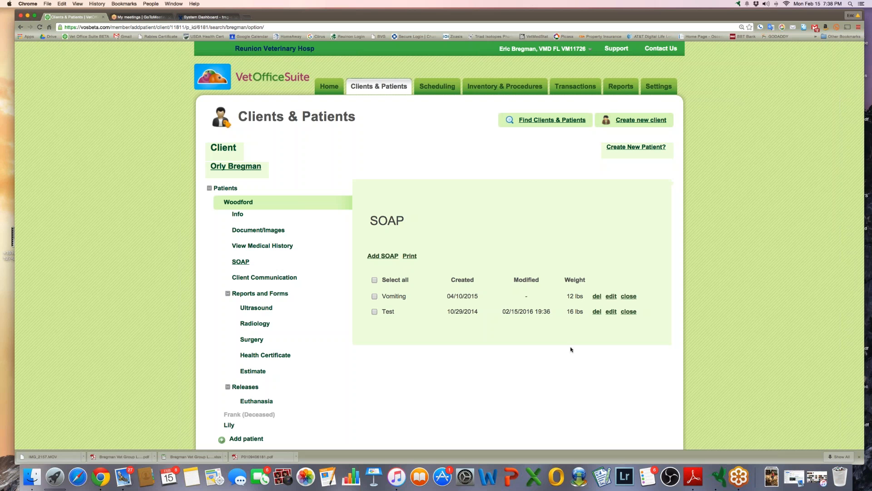
left_click(611, 313)
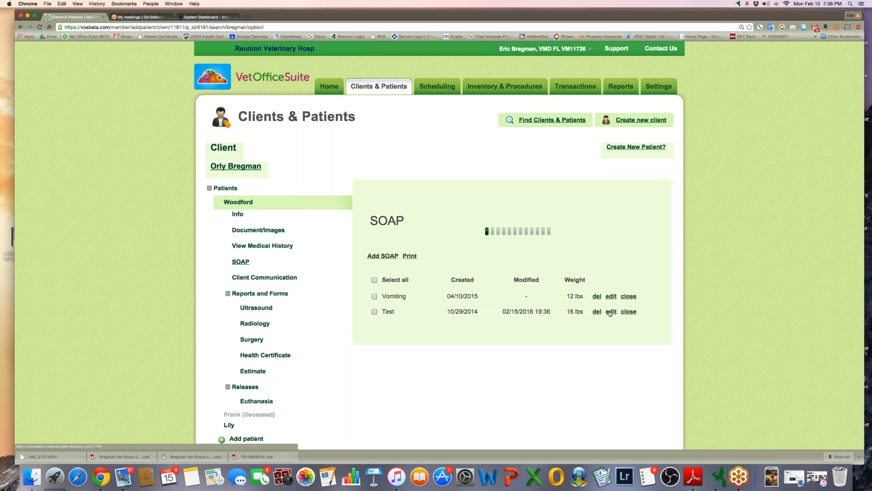
scroll(394, 199, "down", 5)
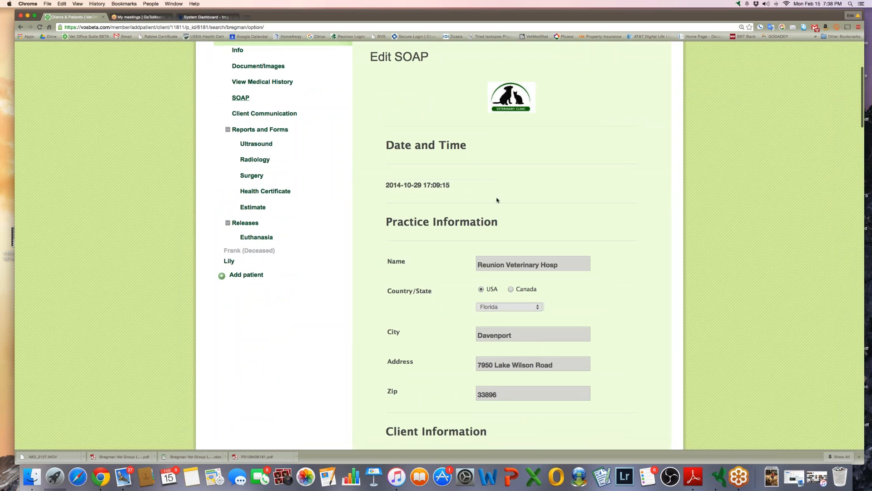
scroll(425, 168, "down", 2)
scroll(425, 169, "down", 13)
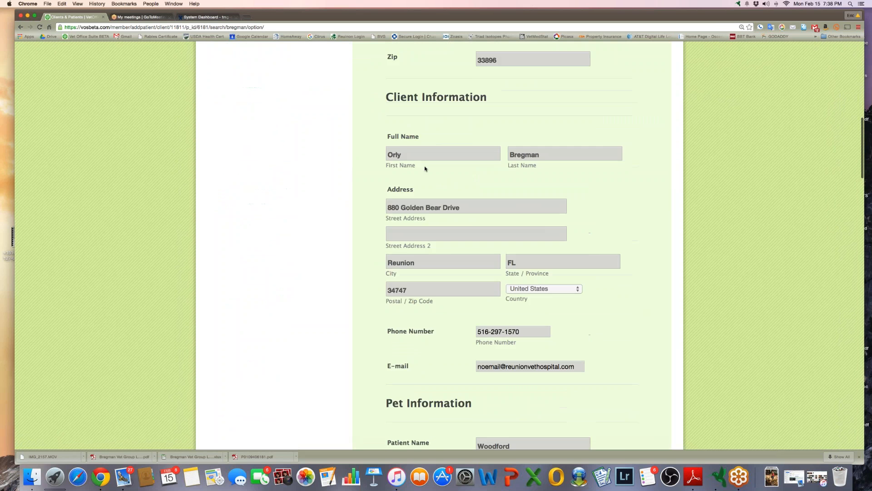
scroll(425, 169, "down", 10)
scroll(425, 169, "up", 20)
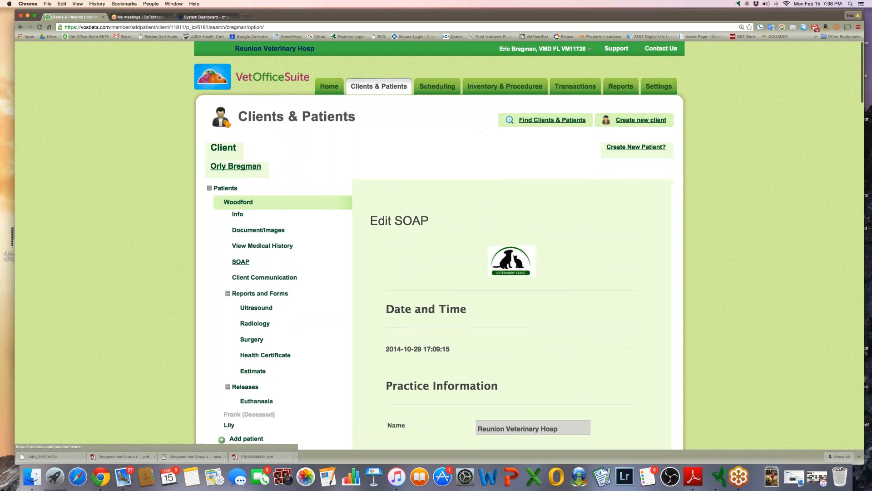
left_click(241, 263)
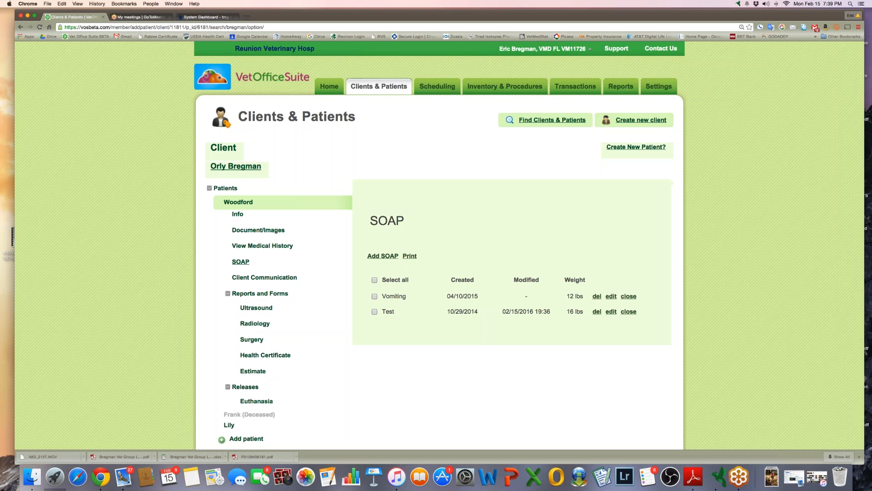
Show the Transactions overview with today's and open transactions for Brown Cat and Ruby
left_click(575, 91)
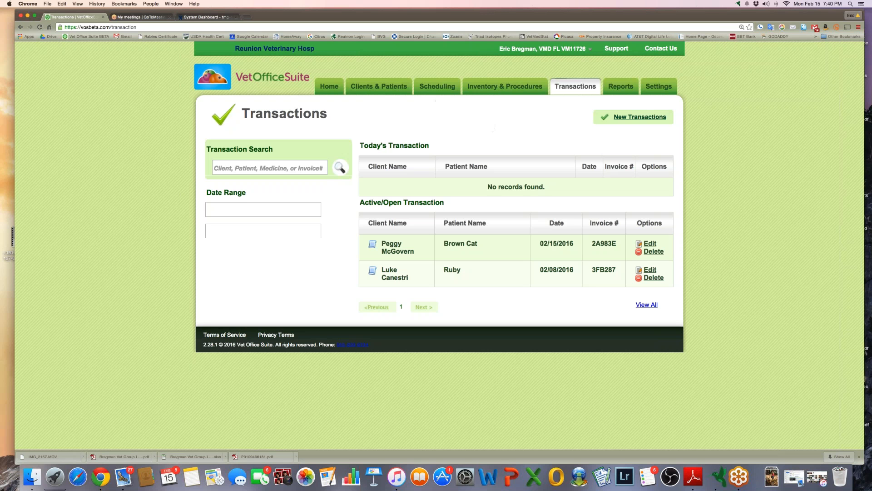
Open a blank New Appointment form under Scheduling
left_click(434, 89)
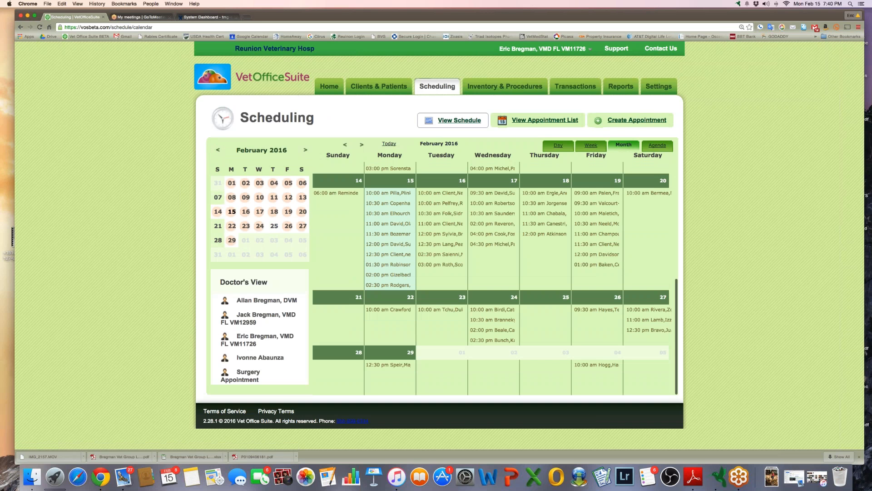
left_click(638, 122)
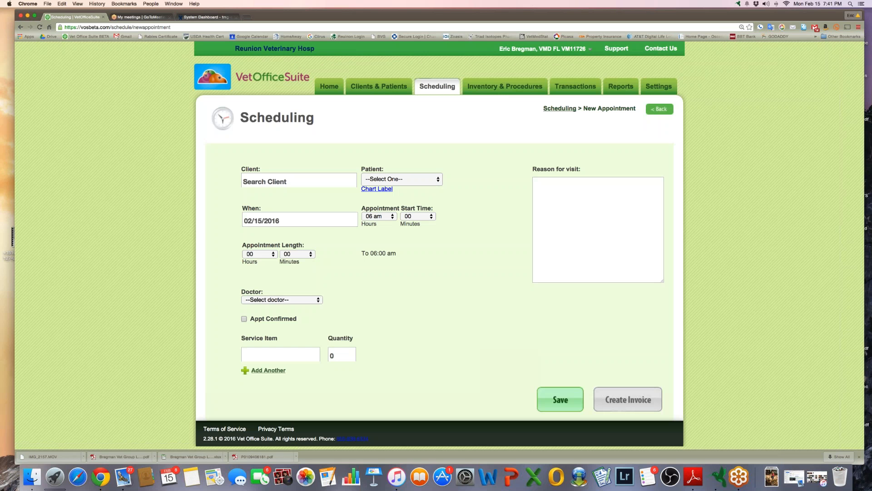
Add Office Exam as the appointment's first service item
left_click(285, 358)
type("office")
left_click(274, 368)
Add Canine Rabies Three Year Vaccine, quantity 1, as the second service item
left_click(271, 370)
type("c")
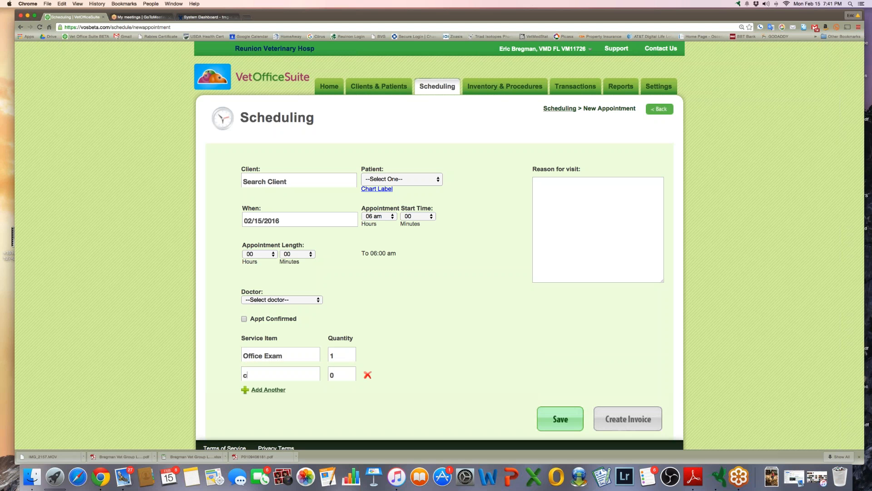
type("anine rabies")
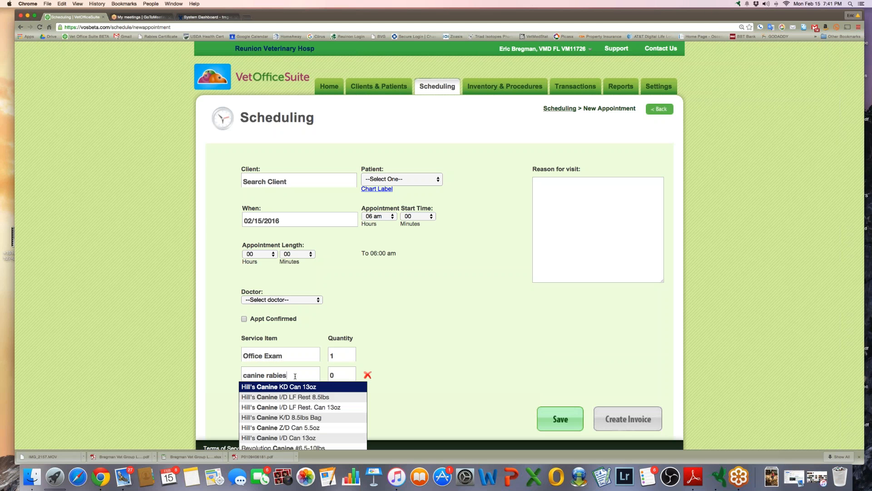
key("BackSpace")
scroll(418, 380, "down", 2)
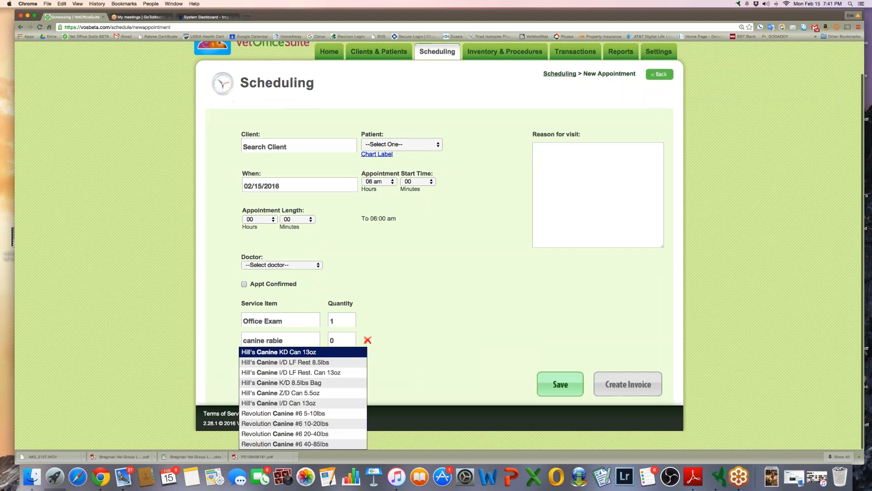
key("BackSpace")
key("BackSpace")
key("BackSpace")
key("BackSpace")
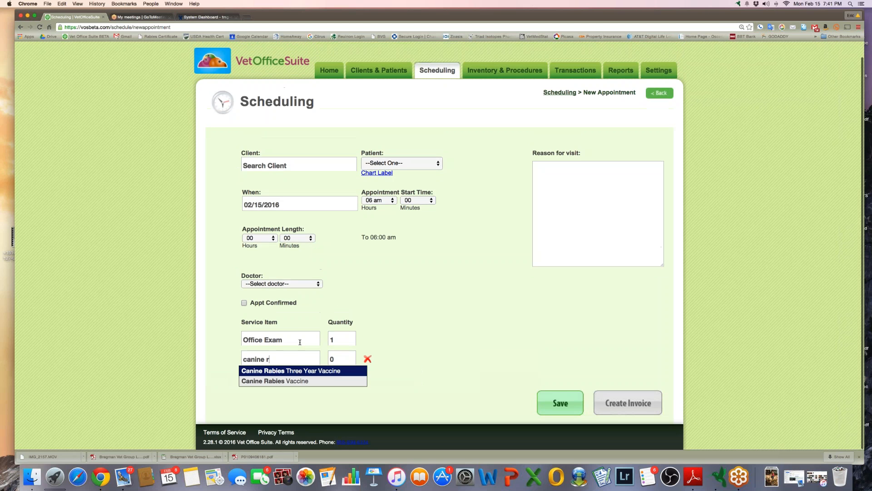
left_click(305, 371)
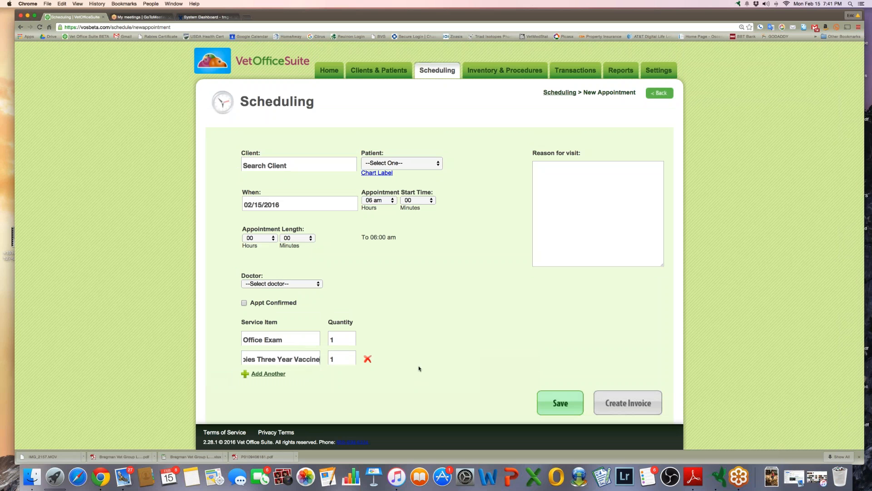
left_click(454, 383)
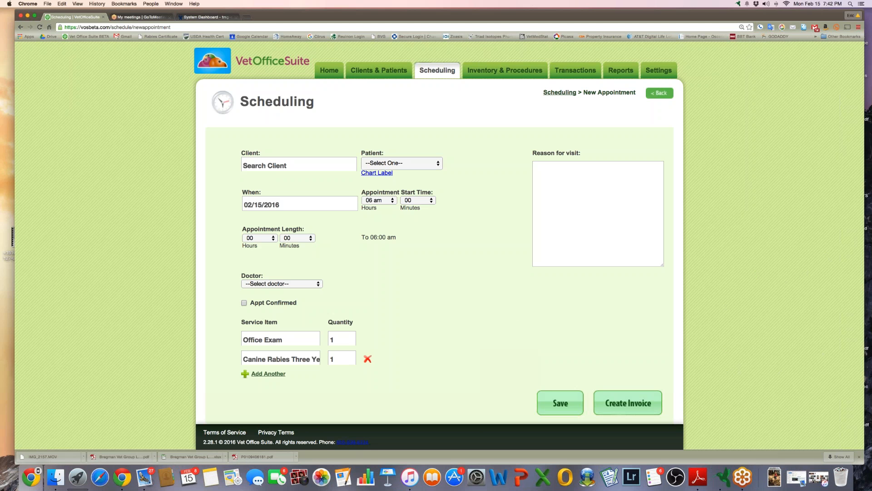
Set the appointment's client to New Client and its patient to New Patient
left_click(290, 164)
type("new")
left_click(263, 178)
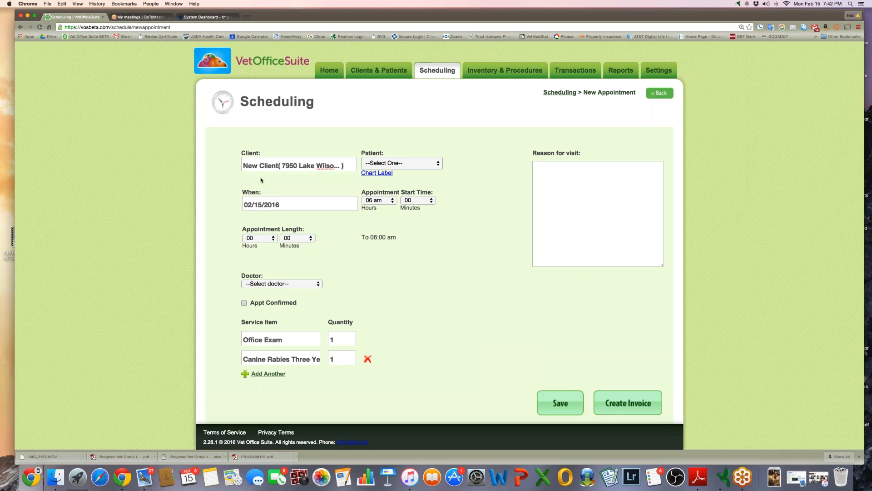
left_click(411, 162)
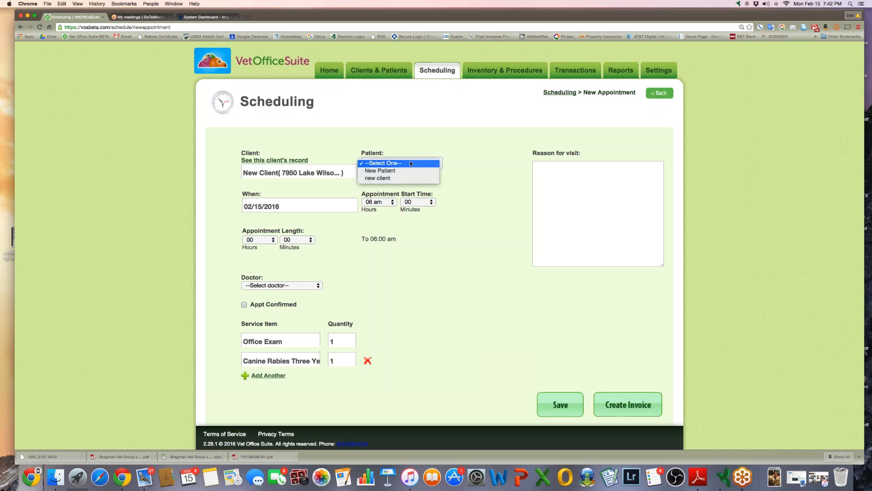
left_click(403, 170)
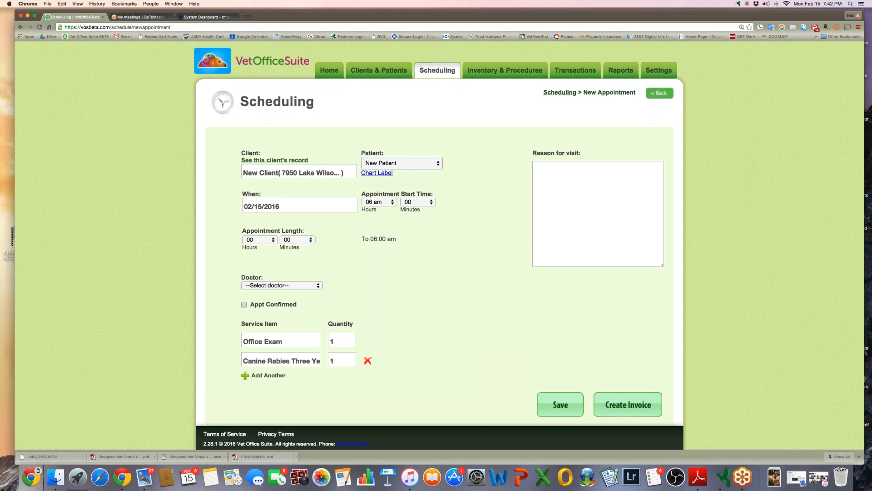
left_click(568, 190)
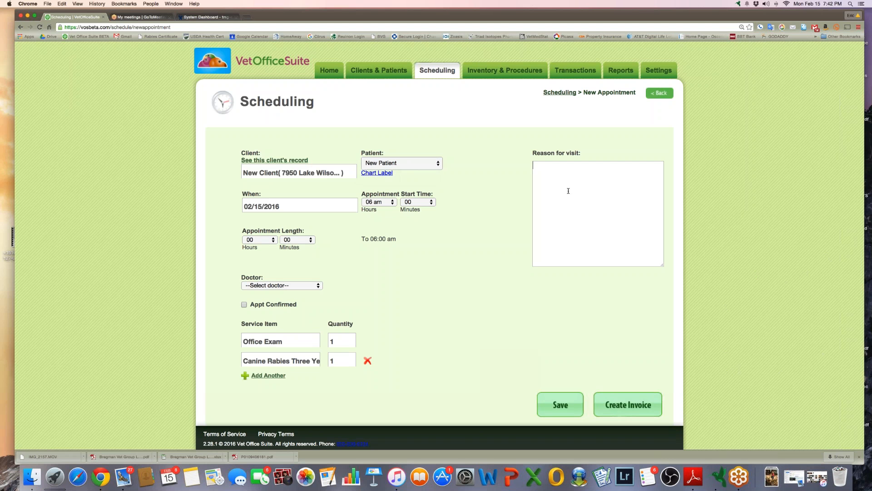
Enter the owner's name and pet name Fred, add the owner's phone number on a new line, then return to the calendar
type("Fred")
key("Return")
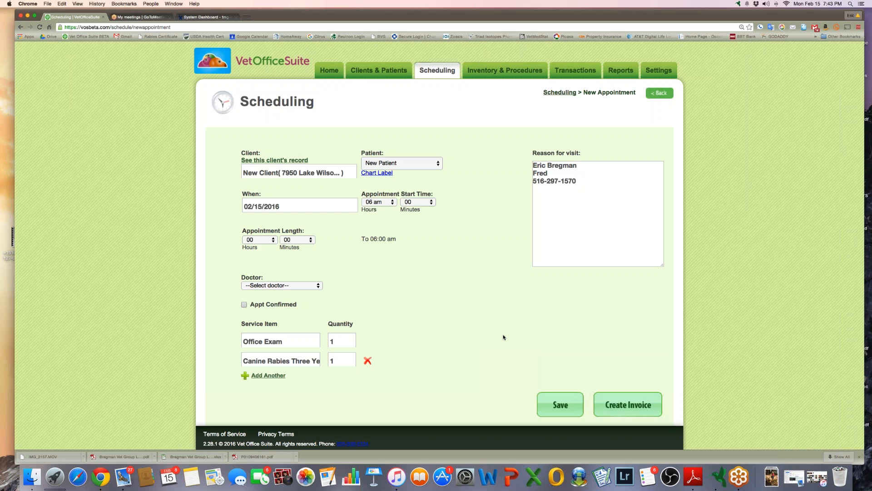
left_click(437, 72)
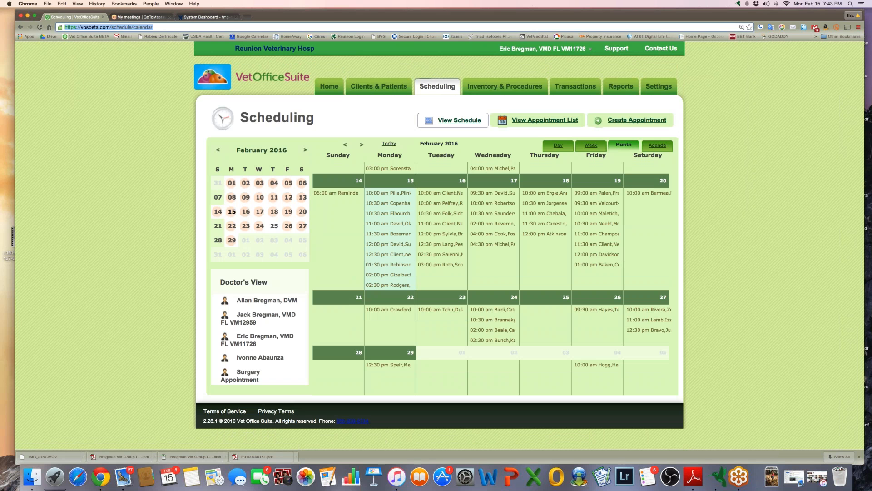
Load the schedule/calendar2 page and scroll through its February 2016 appointments
type("2")
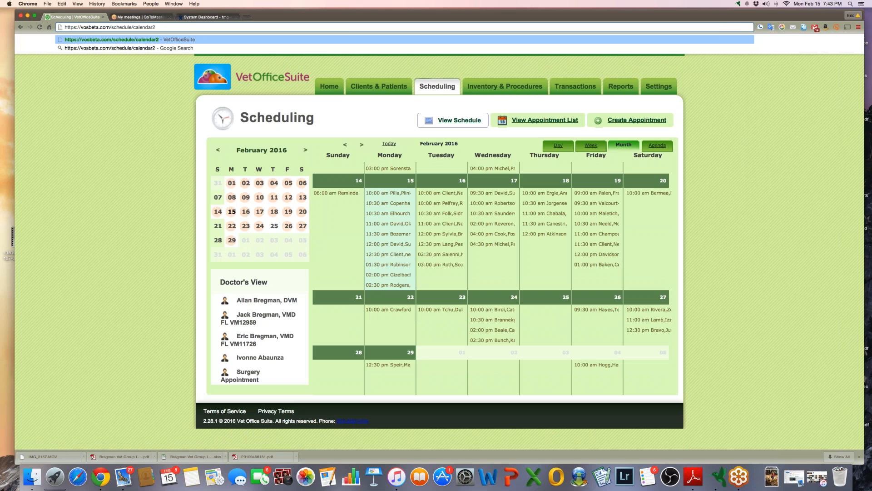
key("Return")
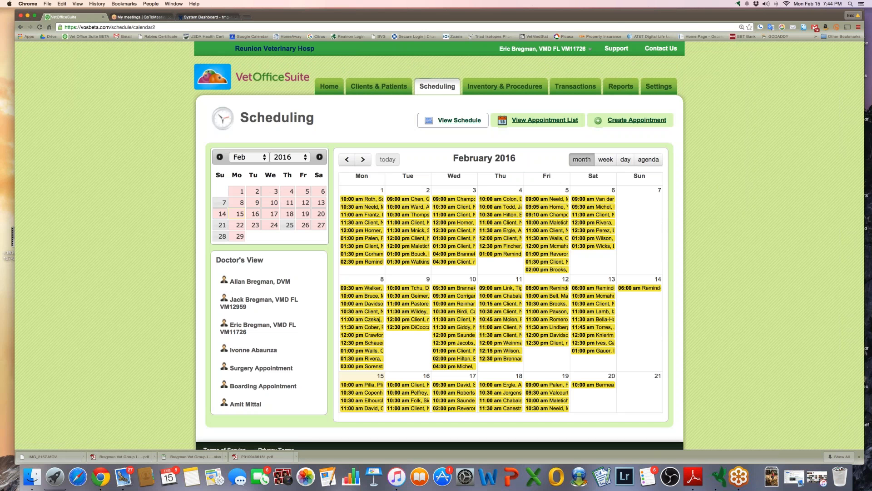
scroll(129, 249, "down", 2)
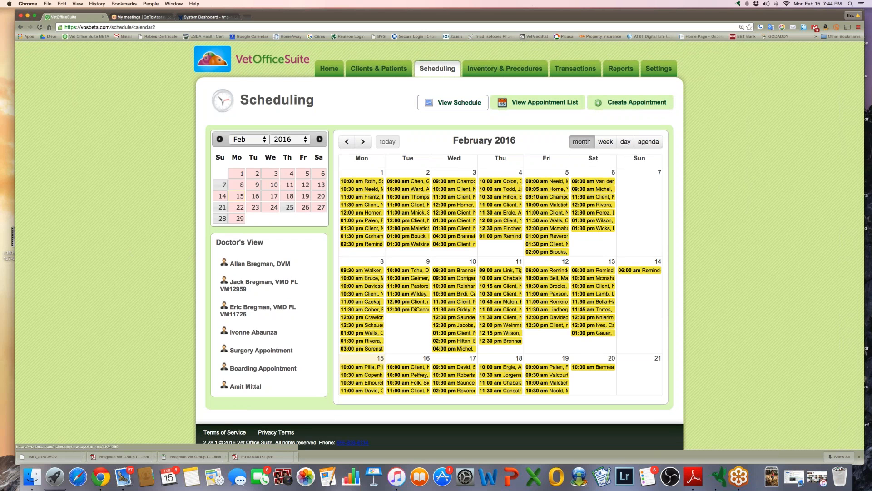
Preview week, day and agenda views, then return to month view filtered to one doctor
left_click(605, 142)
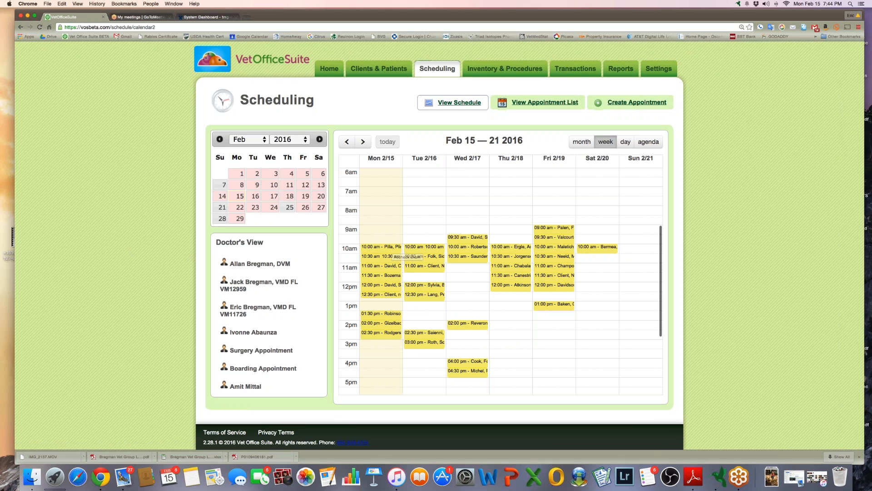
left_click(626, 144)
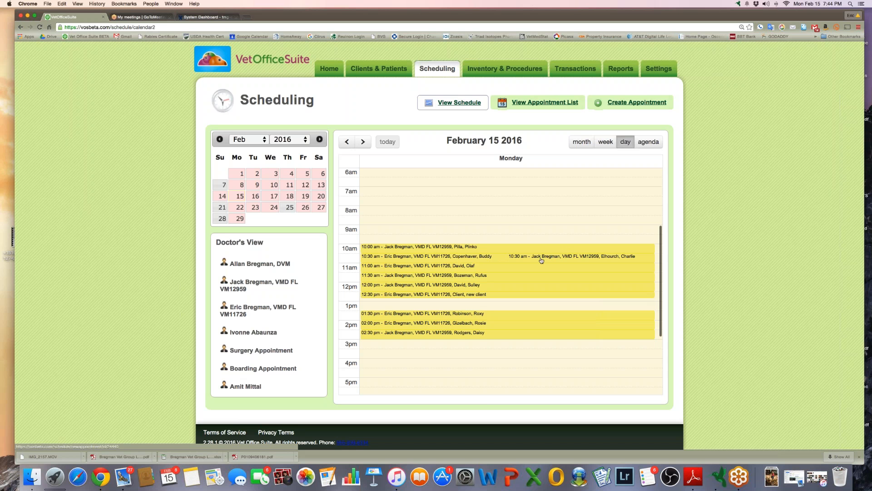
left_click(649, 142)
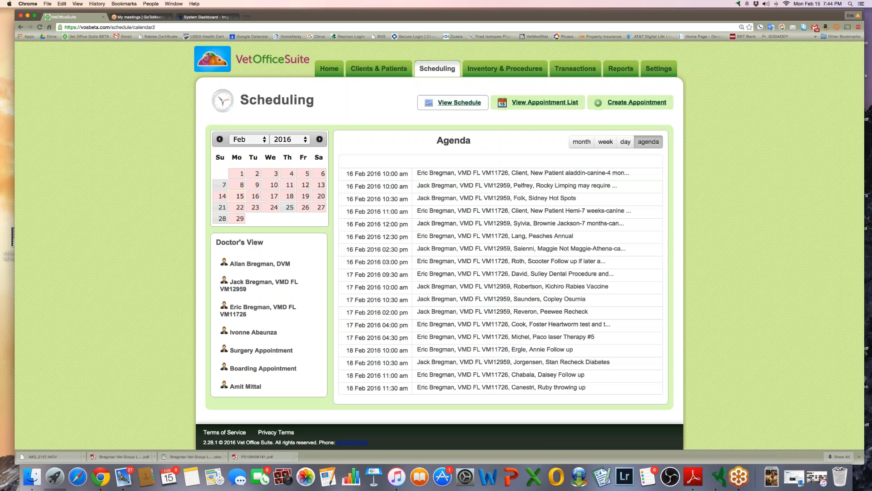
left_click(579, 143)
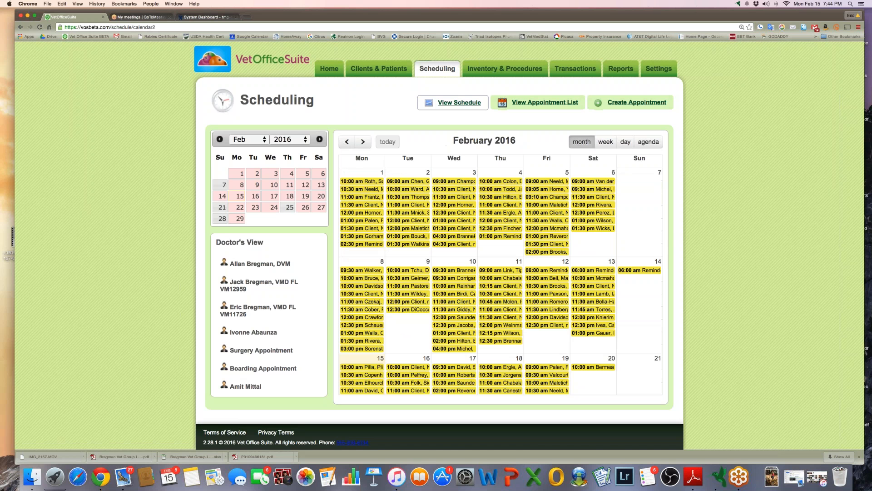
left_click(252, 309)
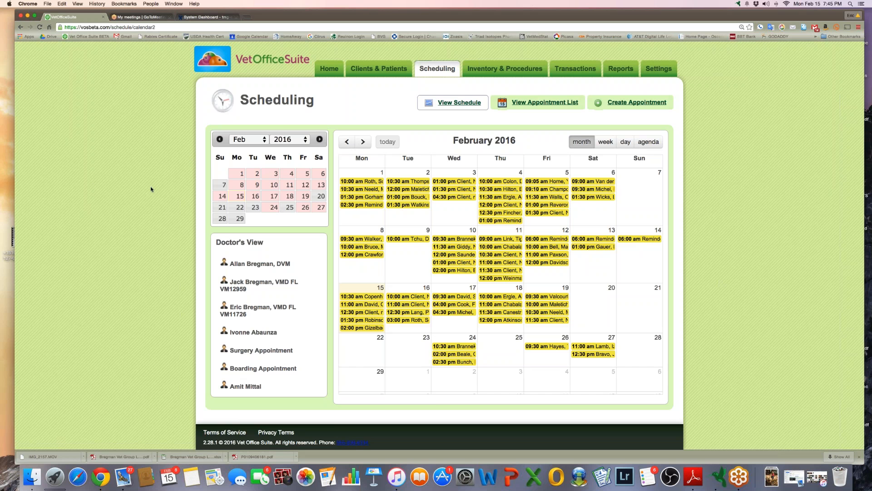
scroll(151, 190, "up", 2)
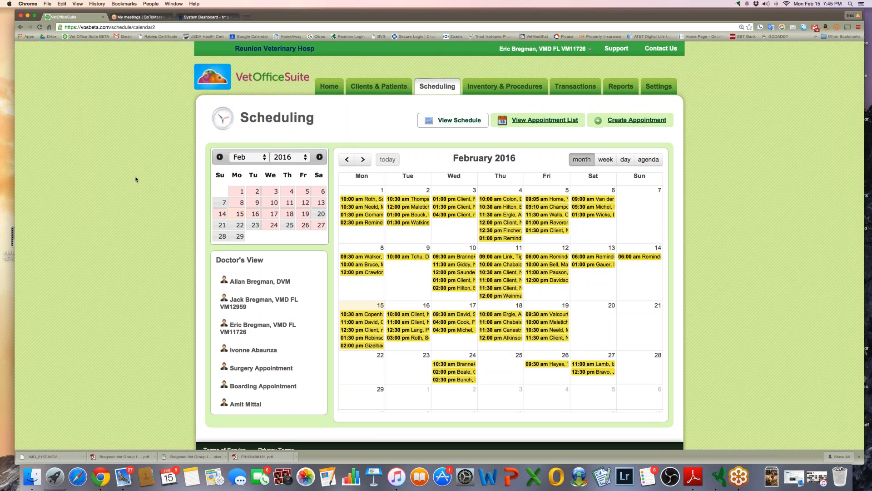
Open Rosie's Patient Info record from Clients & Patients and scroll through the form
left_click(379, 86)
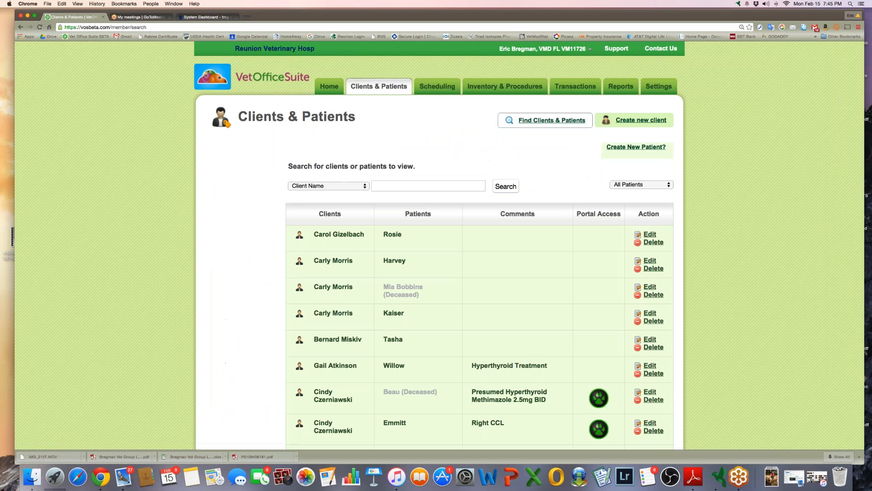
left_click(393, 235)
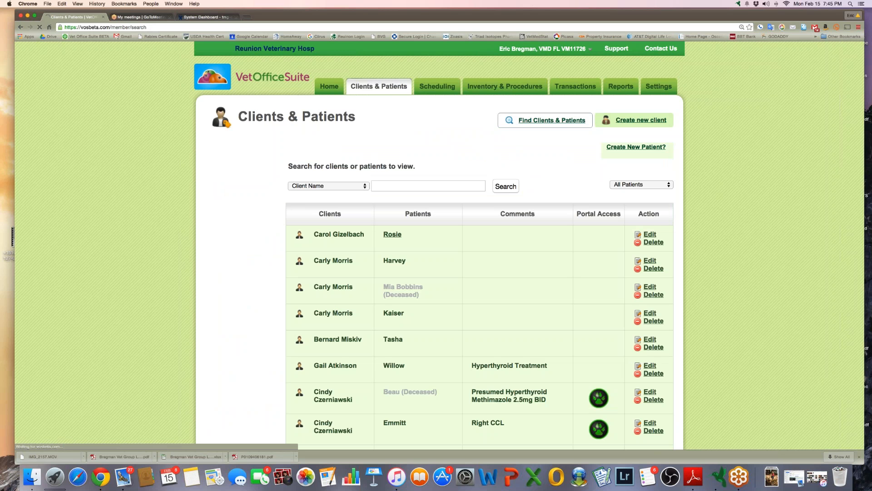
scroll(635, 316, "down", 10)
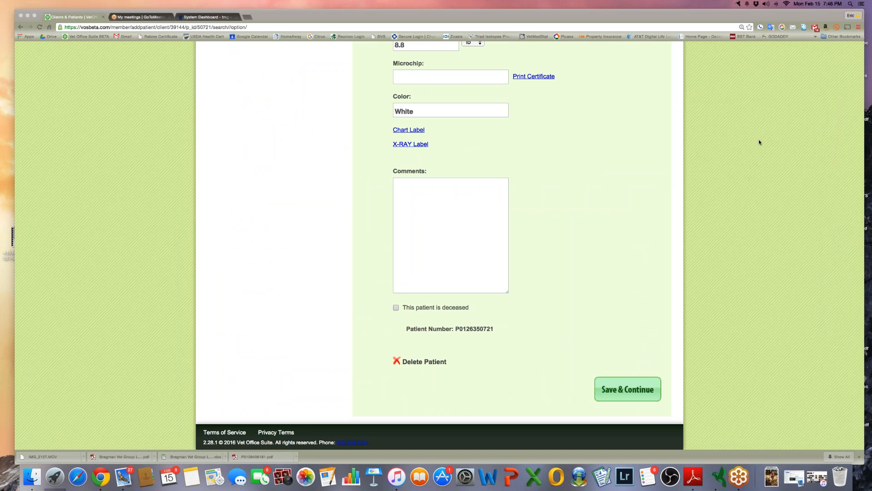
scroll(619, 288, "up", 10)
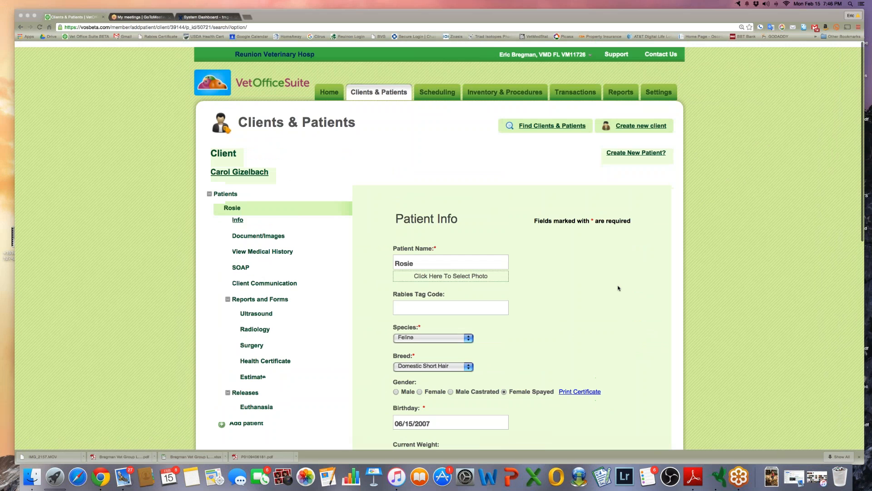
scroll(618, 288, "down", 10)
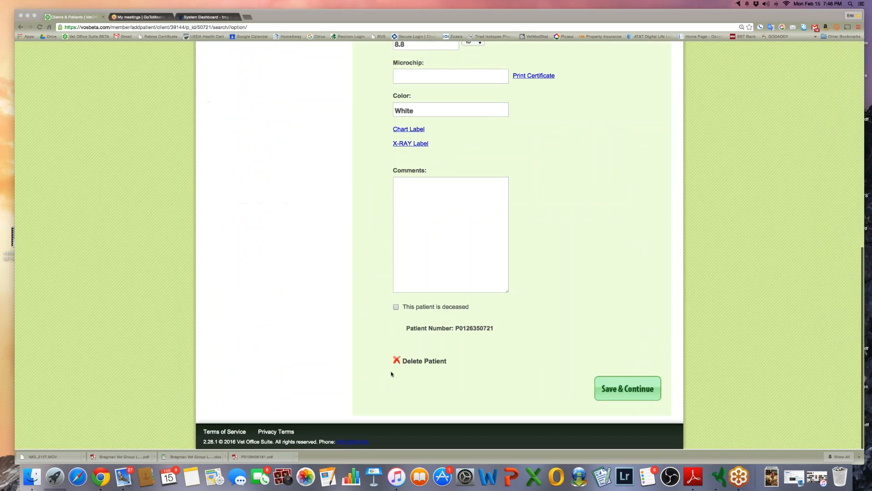
scroll(587, 254, "up", 10)
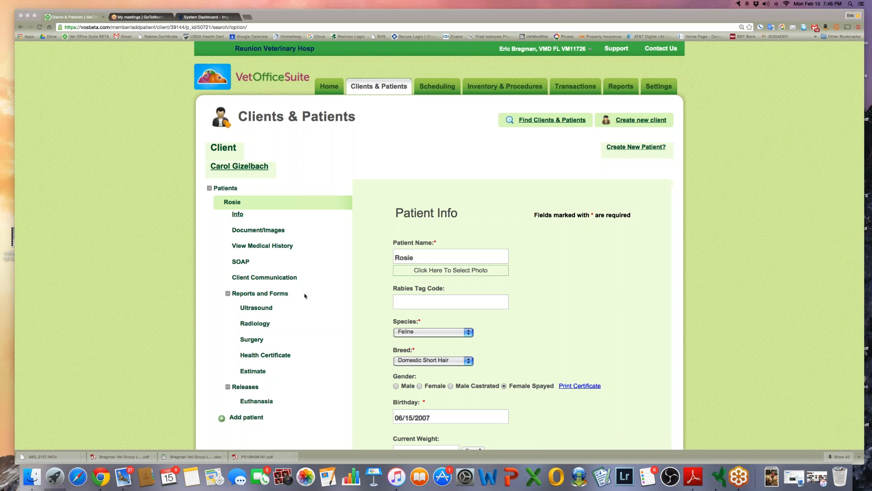
left_click(488, 87)
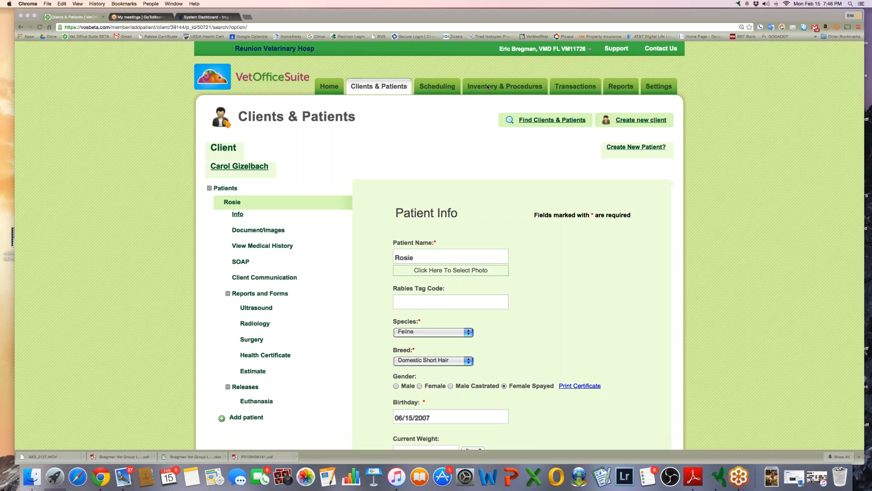
Open the Preventative inventory category and edit the Bravecto 44-88lbs item
left_click(489, 87)
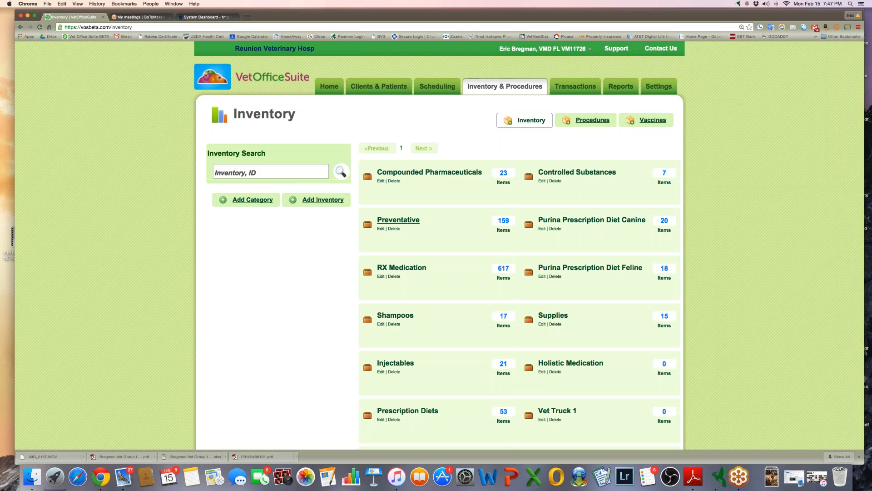
left_click(399, 220)
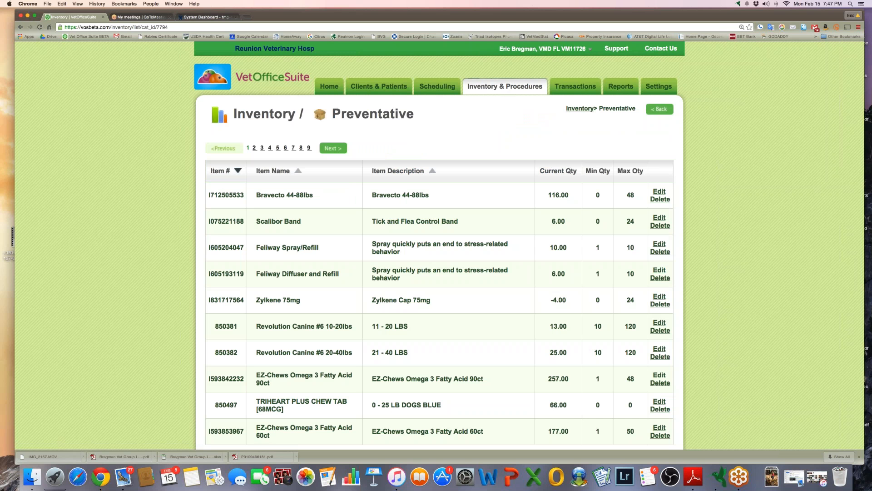
left_click(658, 193)
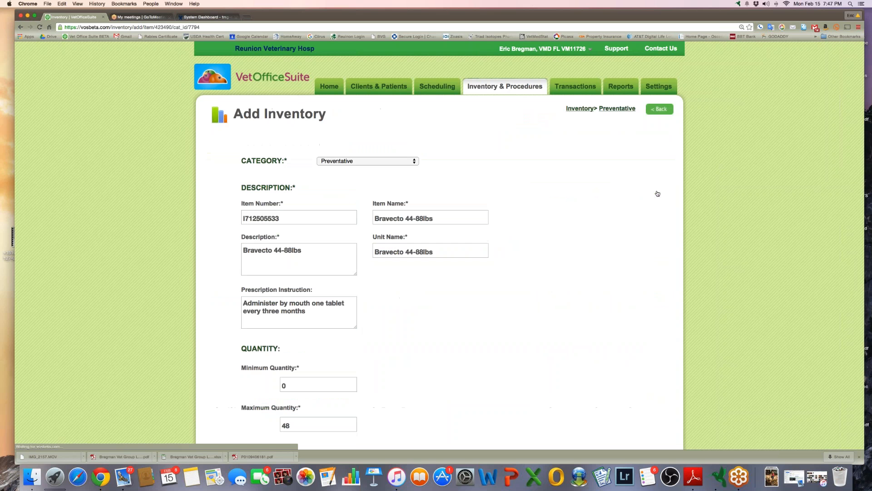
Give Bravecto a 90-day reminder cycle and reminder type Other, save, and open Transactions
scroll(516, 306, "down", 3)
scroll(515, 306, "down", 1)
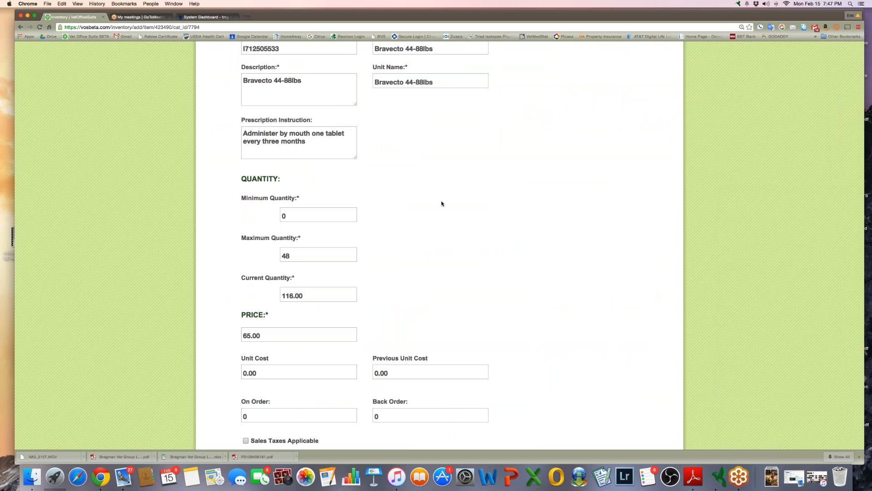
scroll(441, 203, "up", 8)
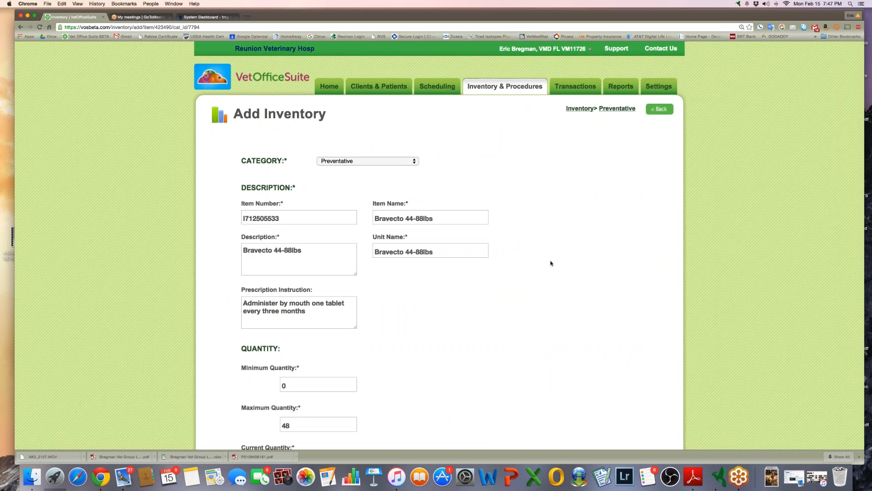
scroll(550, 263, "down", 8)
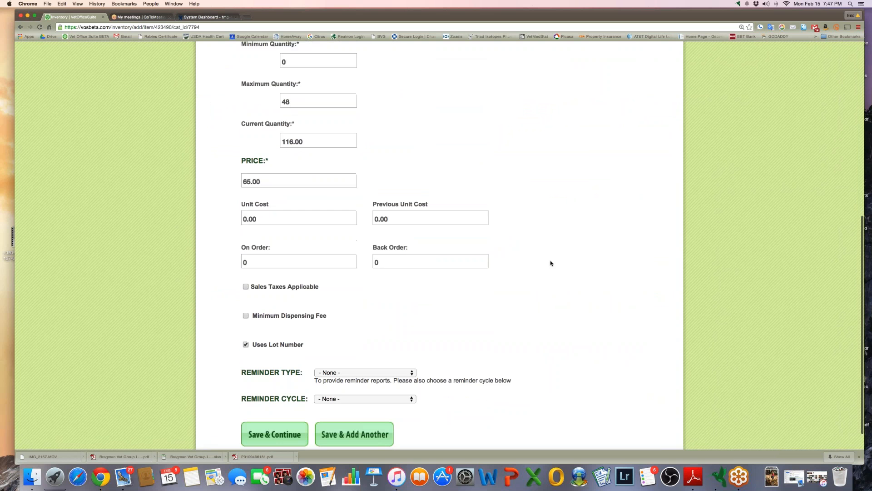
scroll(551, 263, "down", 2)
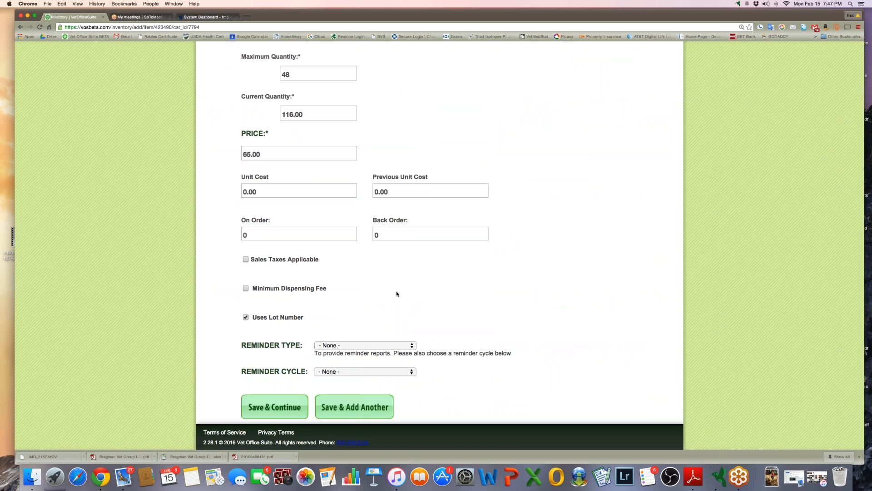
scroll(396, 293, "up", 1)
scroll(396, 293, "down", 1)
left_click(341, 372)
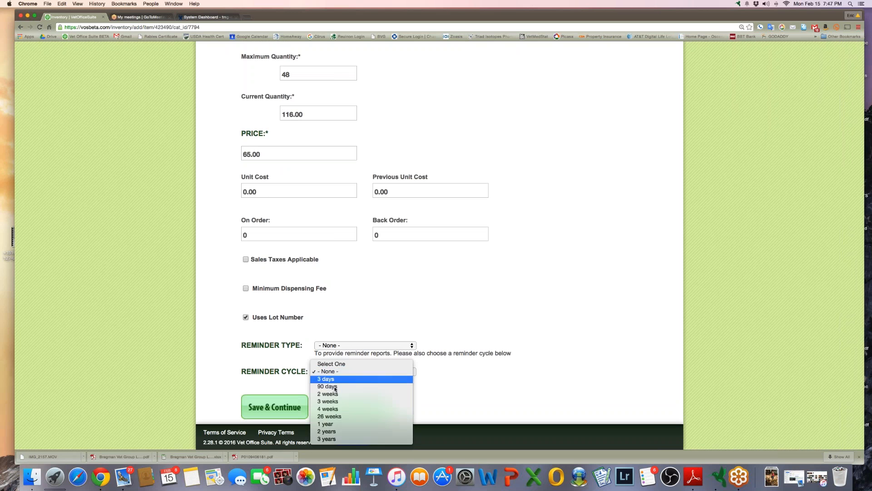
left_click(375, 385)
left_click(364, 345)
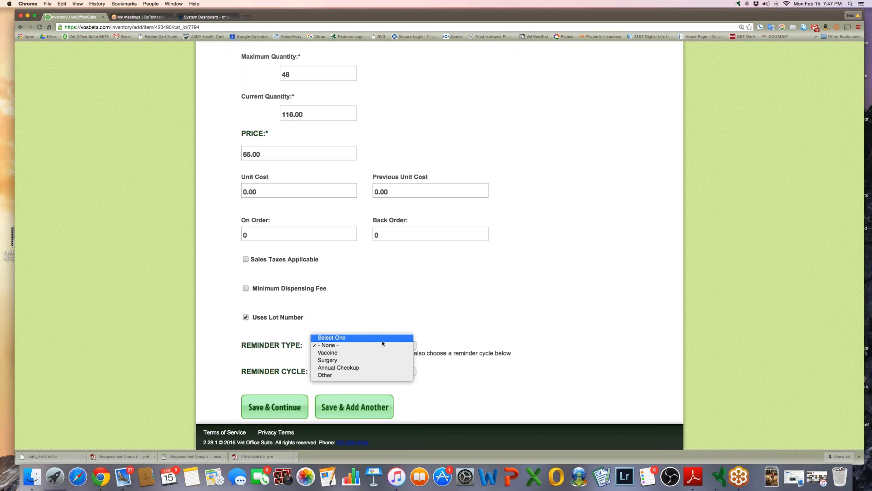
left_click(334, 376)
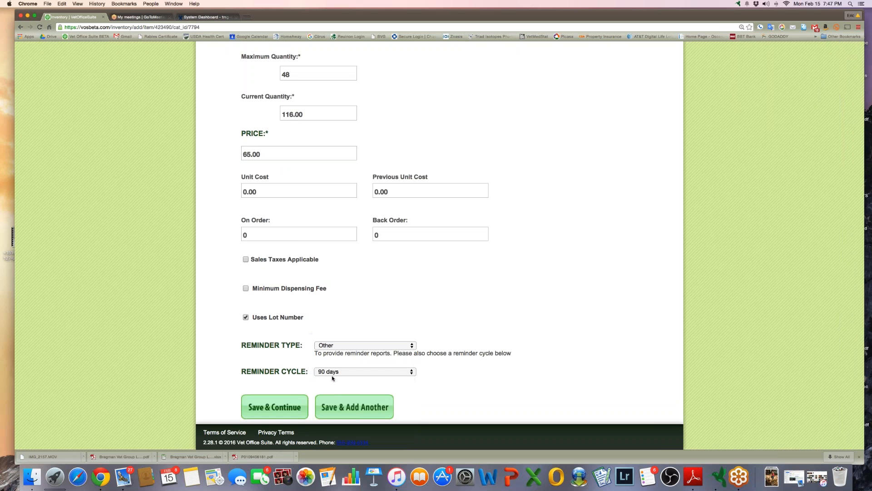
left_click(269, 410)
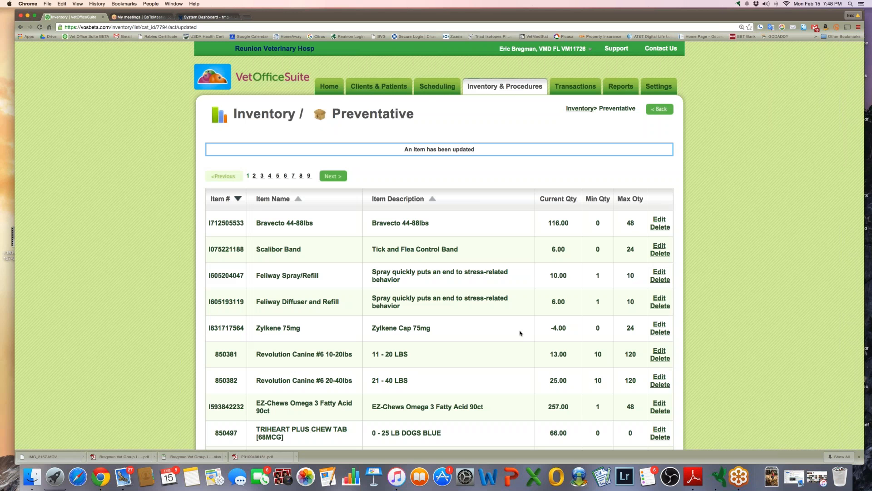
left_click(581, 84)
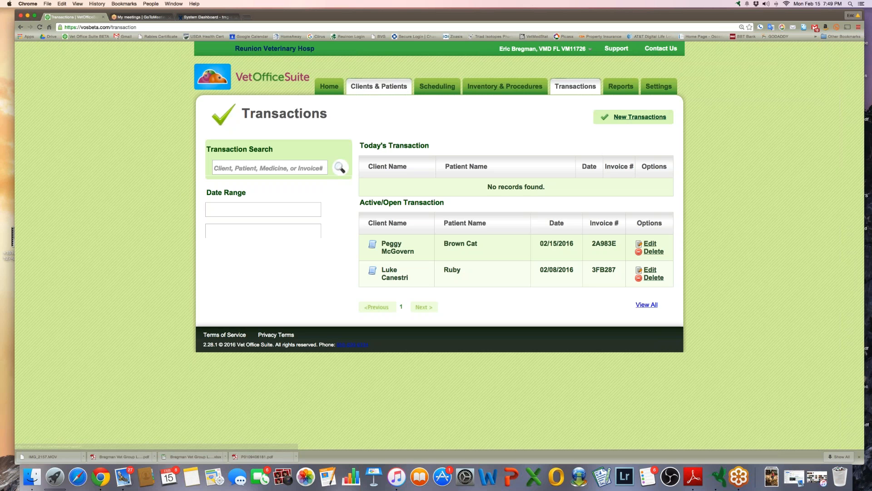
Switch from Transactions to the Clients & Patients search list
left_click(370, 89)
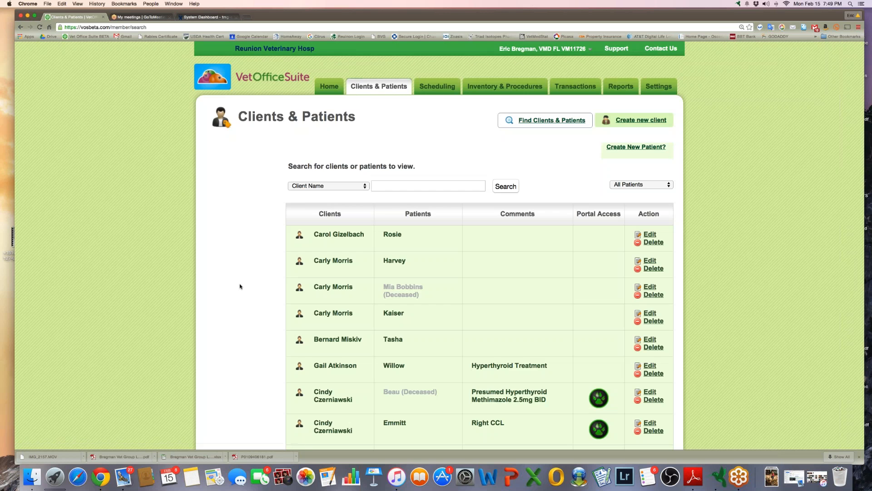
scroll(238, 307, "down", 1)
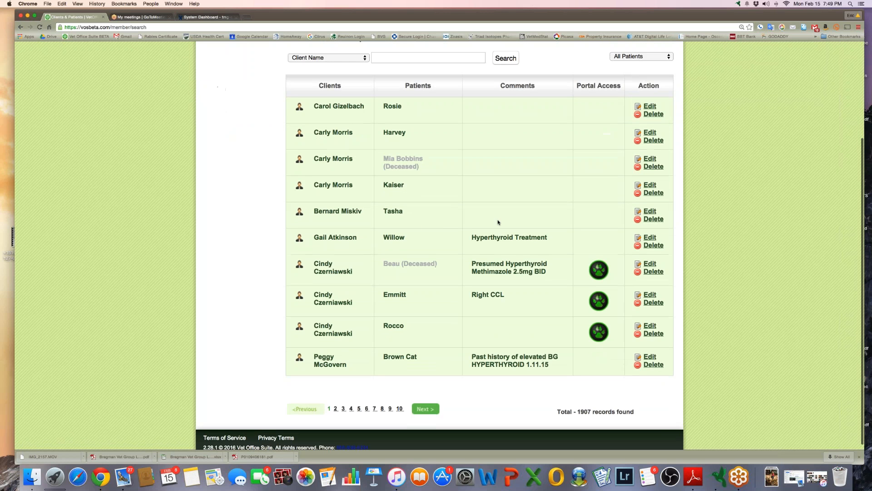
scroll(164, 231, "up", 5)
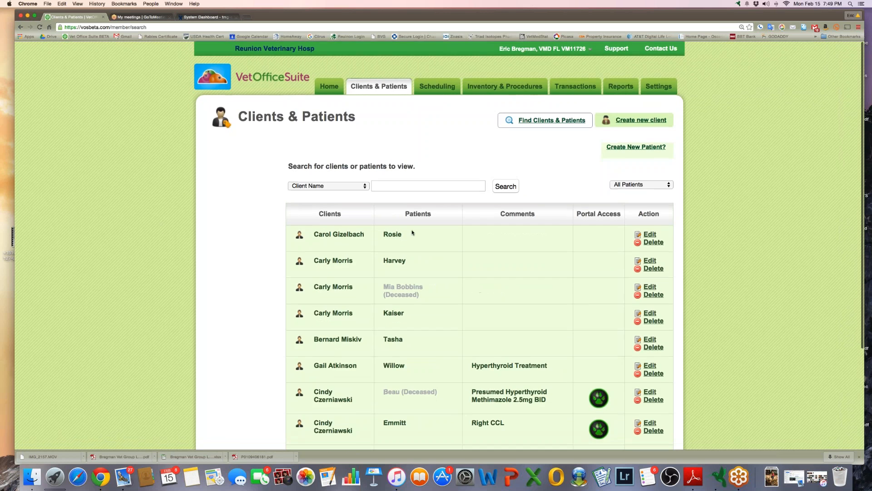
left_click(400, 233)
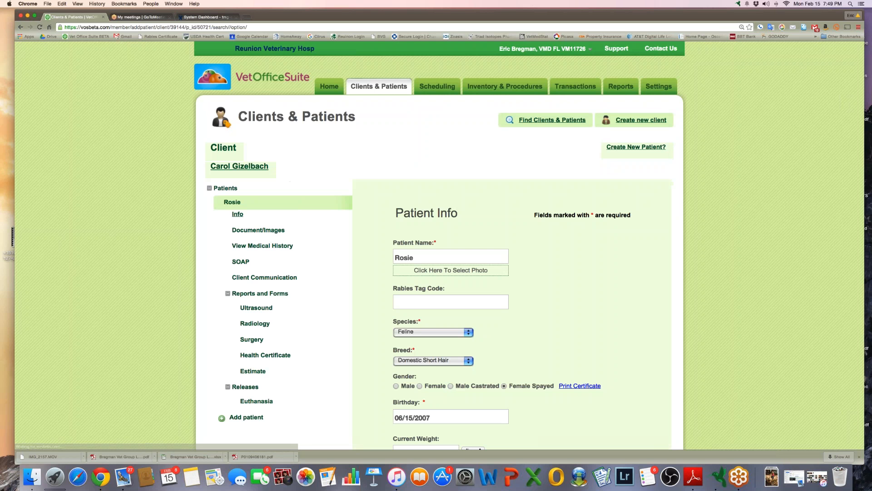
left_click(252, 230)
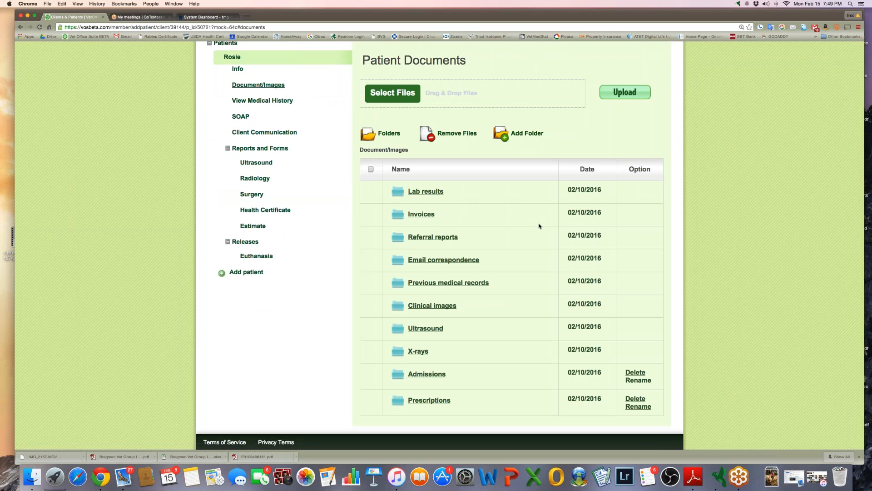
left_click(423, 192)
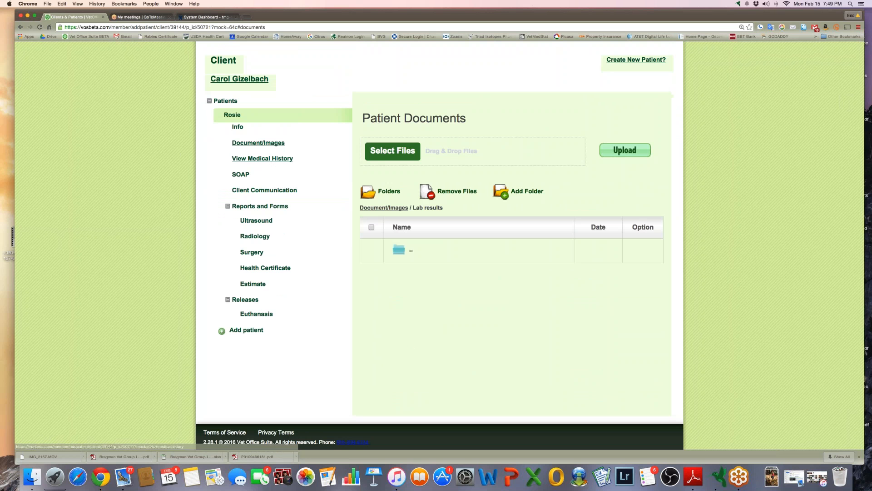
left_click(21, 27)
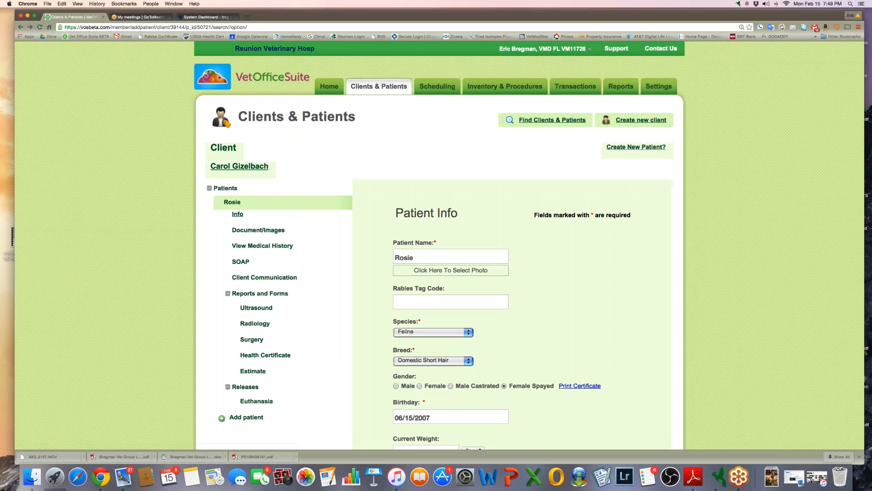
left_click(249, 231)
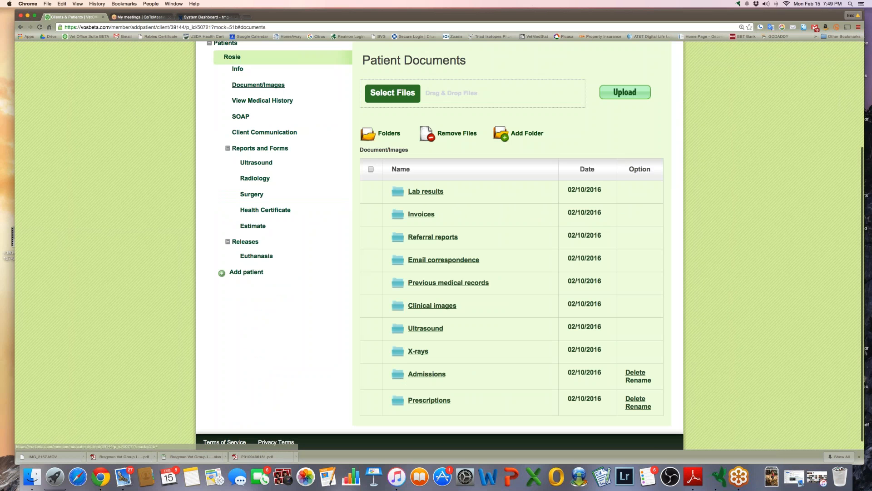
left_click(444, 259)
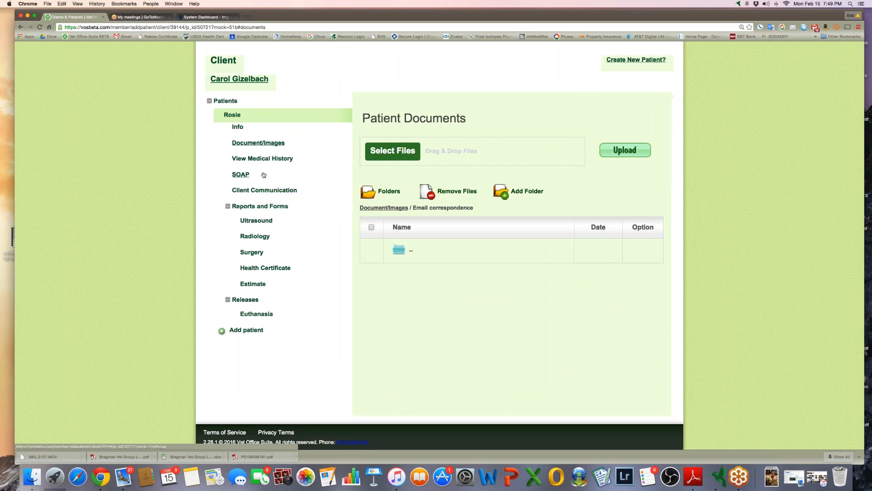
scroll(263, 174, "up", 4)
left_click(366, 91)
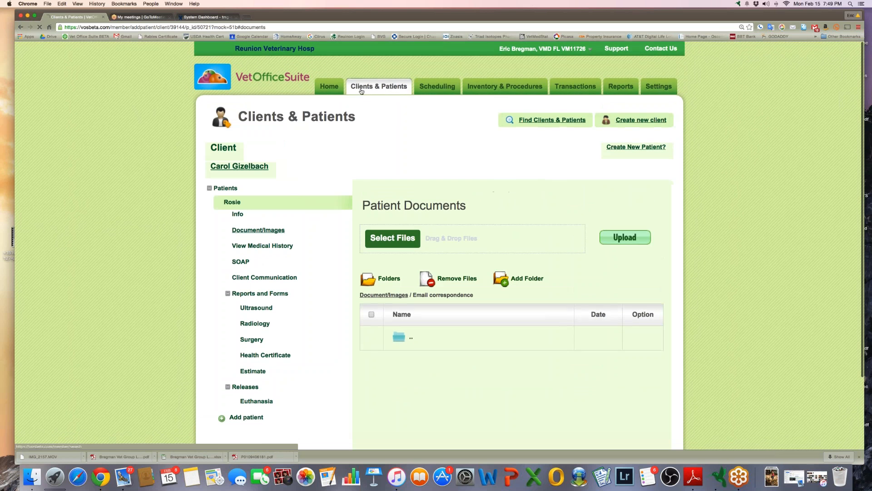
Search clients by the owner's surname and open Woodford's Documents/Images
type("bregman")
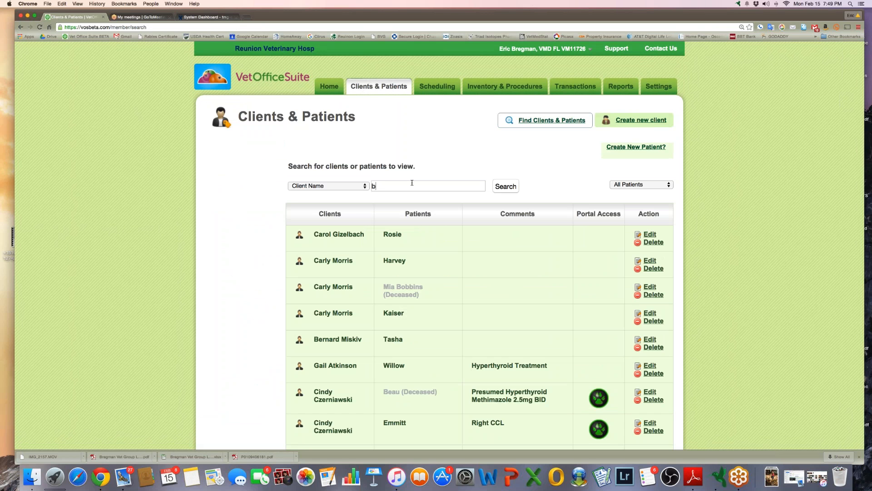
key("Return")
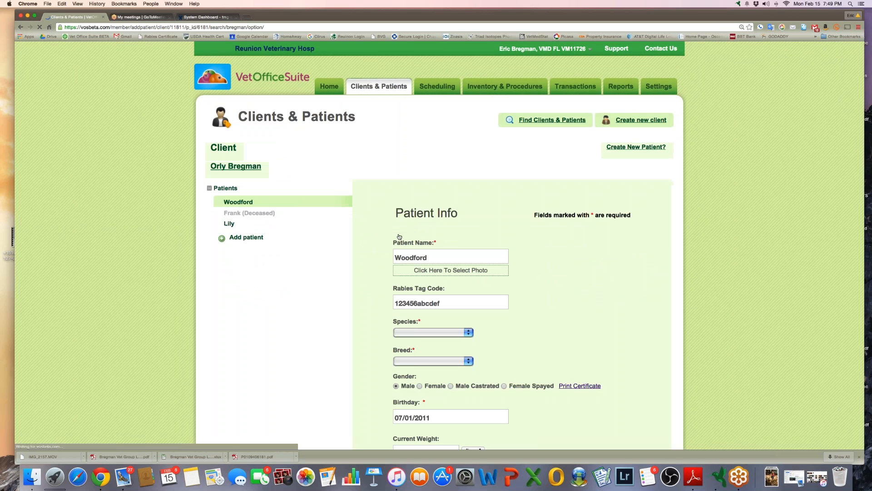
left_click(275, 231)
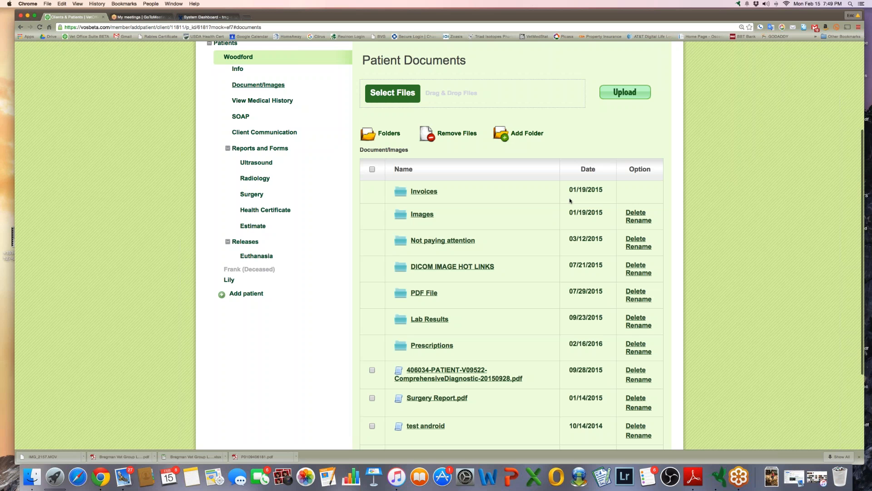
scroll(508, 217, "up", 5)
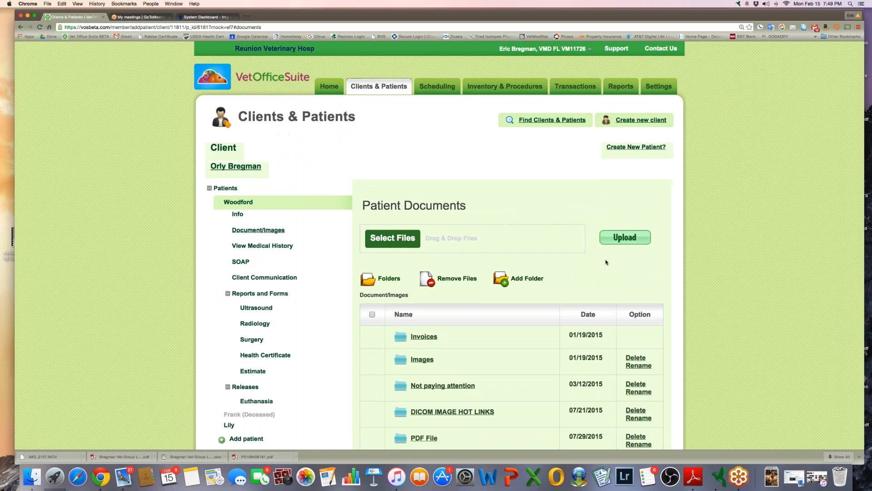
scroll(606, 263, "down", 2)
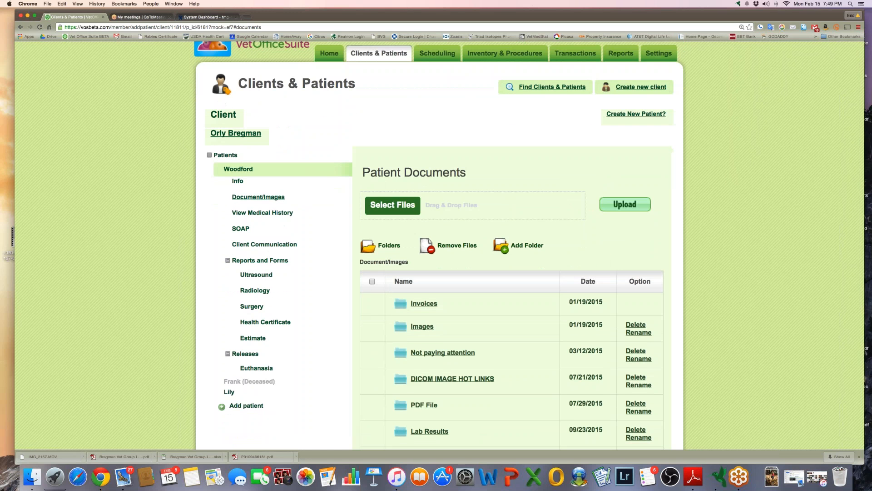
Browse the estimate and invoice PDFs in Woodford's Invoices folder, then go to Settings
left_click(424, 303)
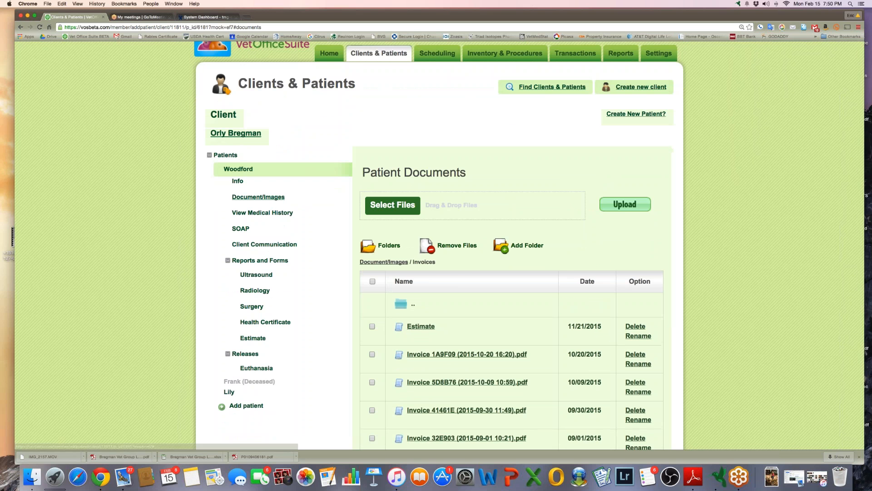
scroll(588, 345, "down", 10)
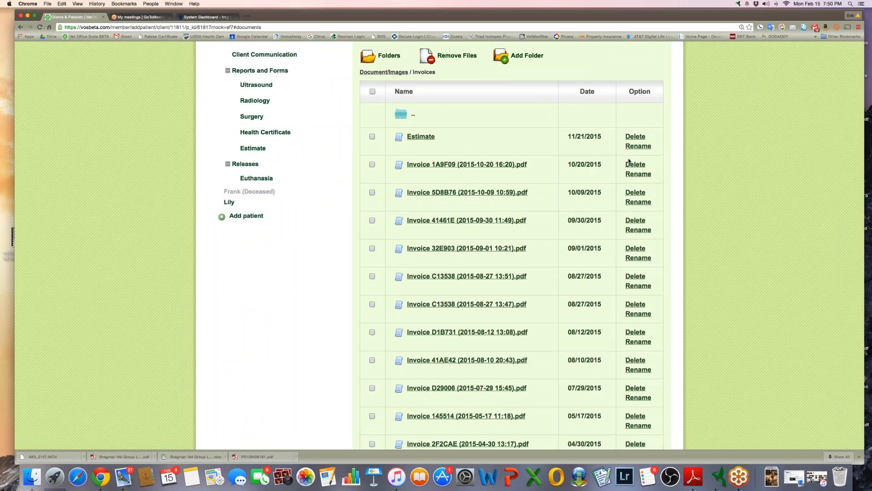
scroll(513, 163, "up", 10)
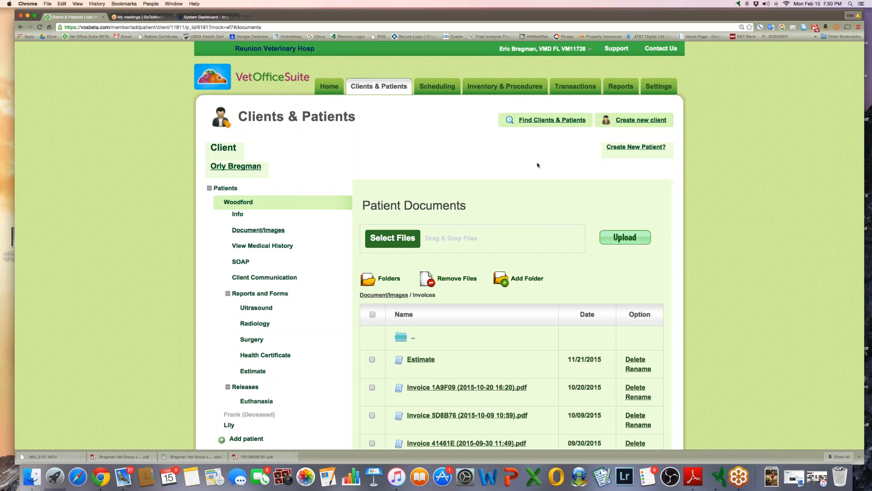
left_click(659, 87)
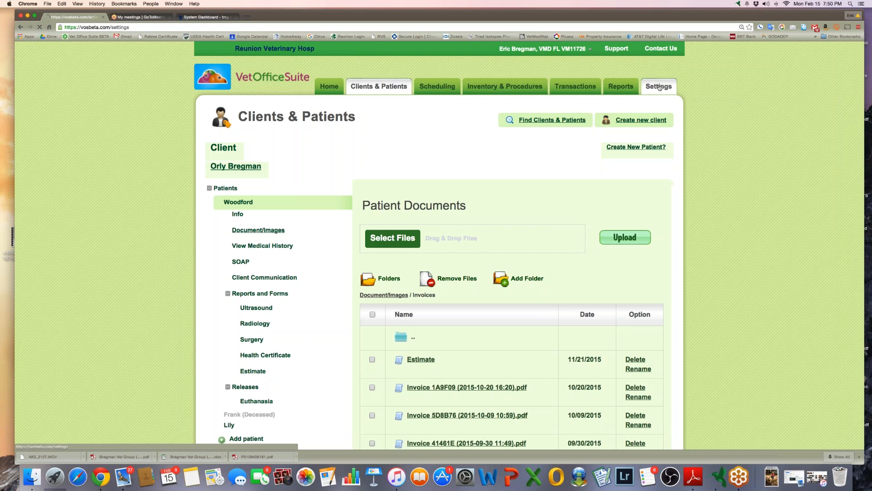
Review the admin account details and the list of practice members
left_click(469, 116)
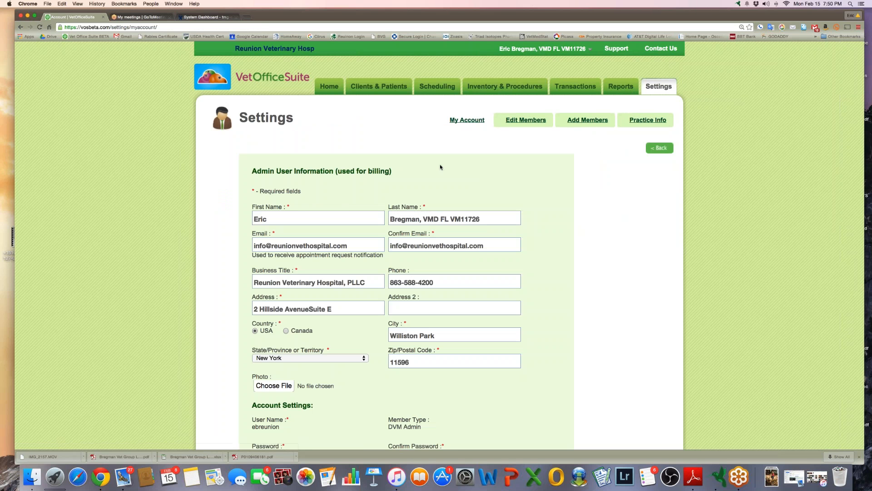
scroll(440, 165, "down", 10)
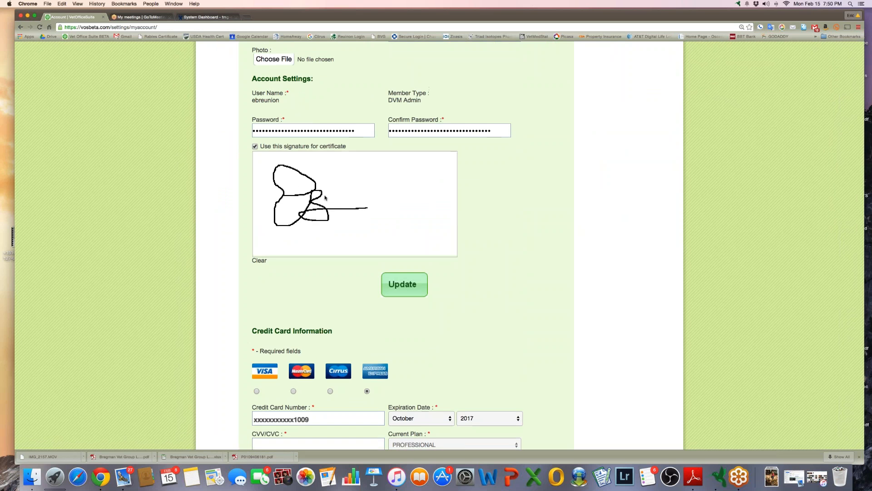
scroll(325, 198, "up", 10)
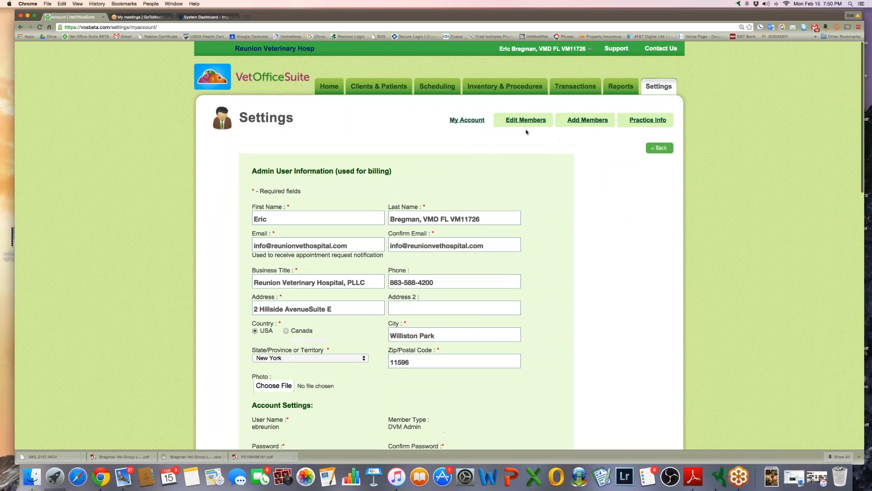
left_click(535, 122)
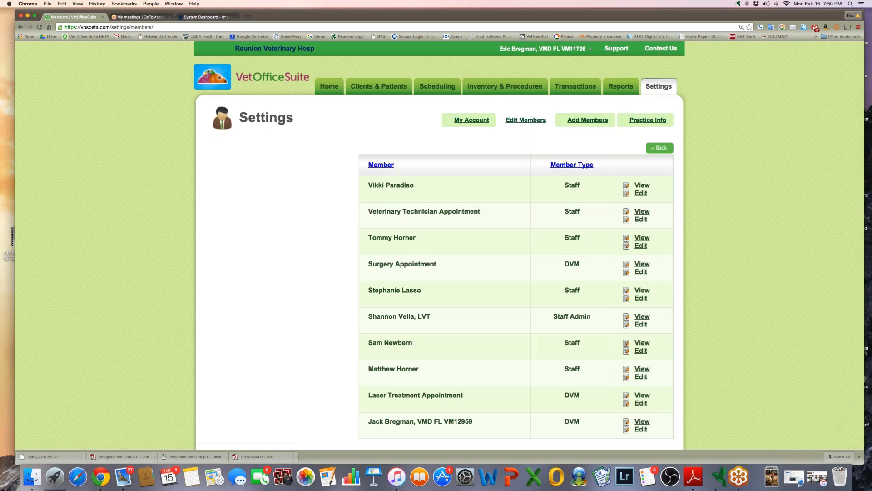
scroll(439, 245, "down", 3)
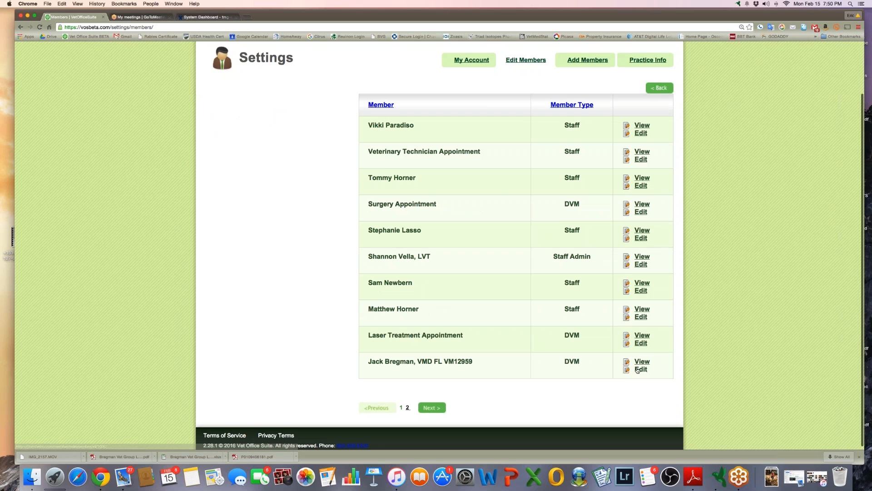
scroll(483, 156, "up", 3)
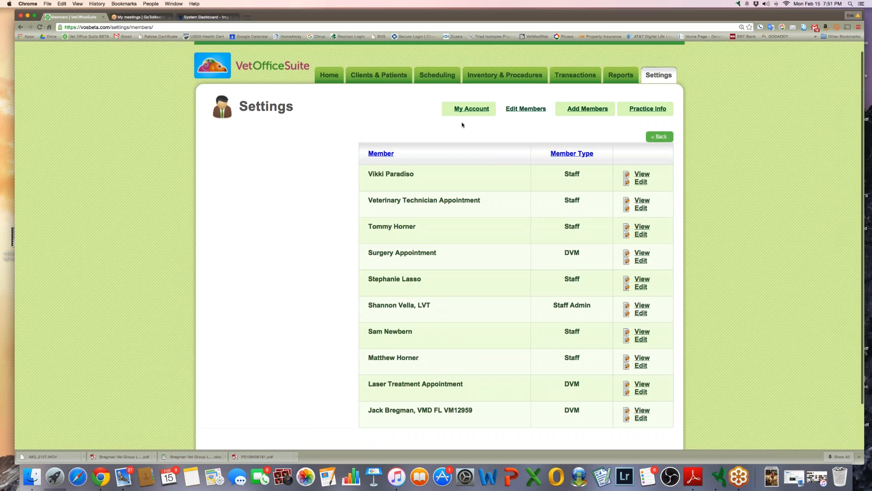
left_click(469, 113)
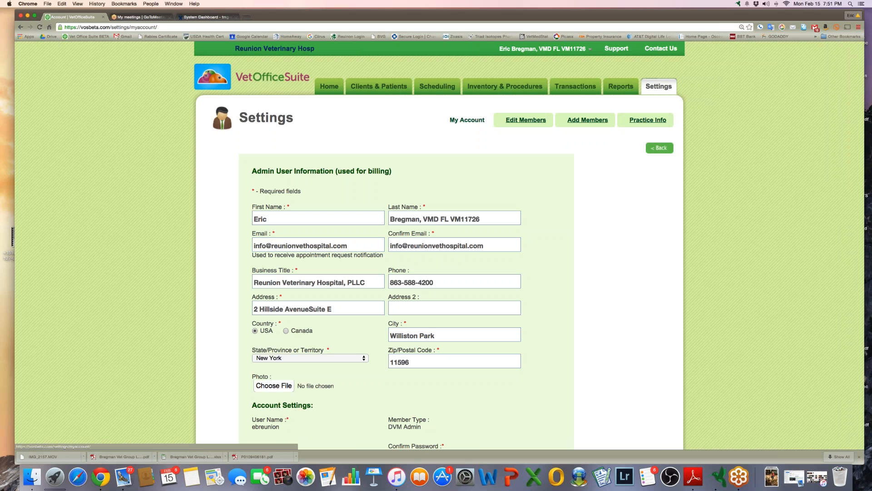
View the last DVM member's details, then reopen the member list and edit that member
left_click(518, 120)
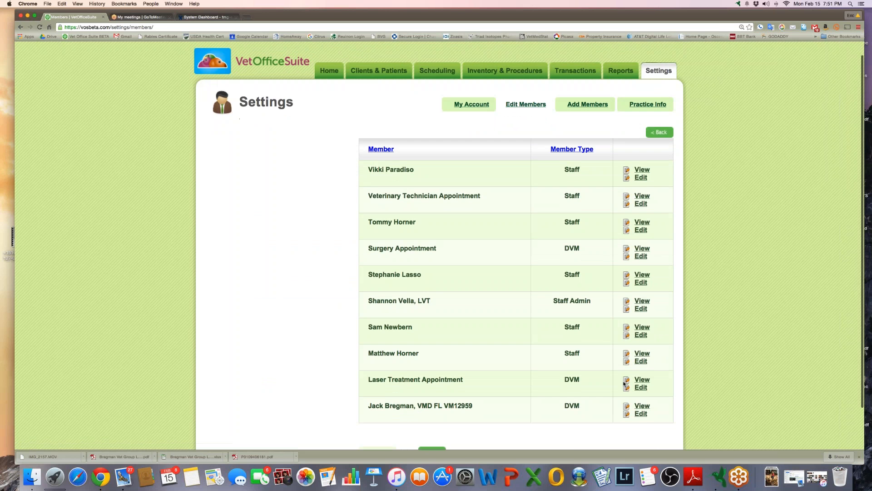
left_click(642, 406)
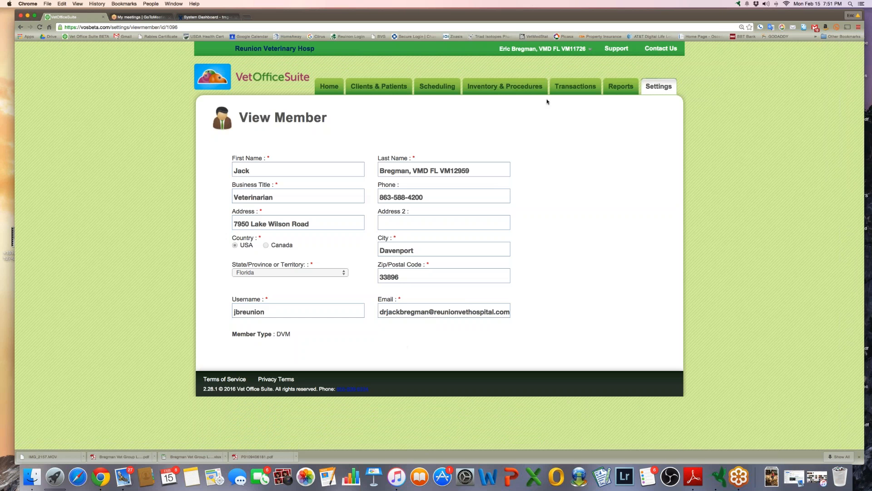
left_click(656, 89)
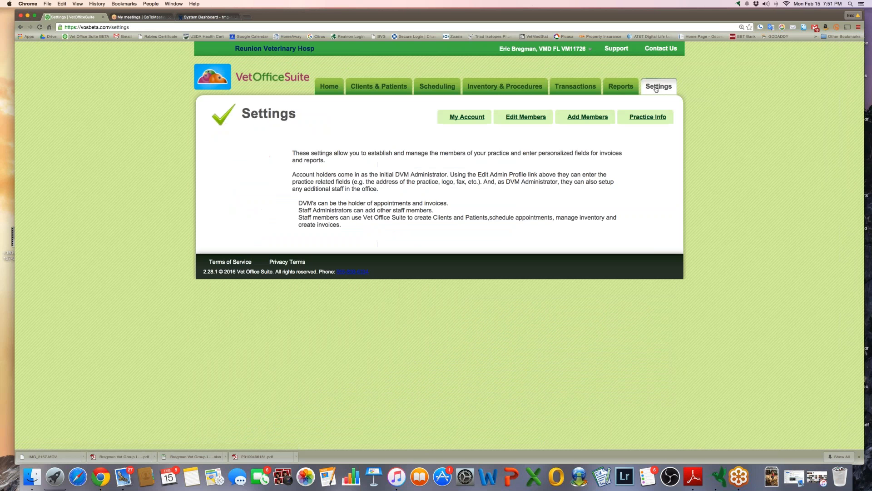
left_click(533, 118)
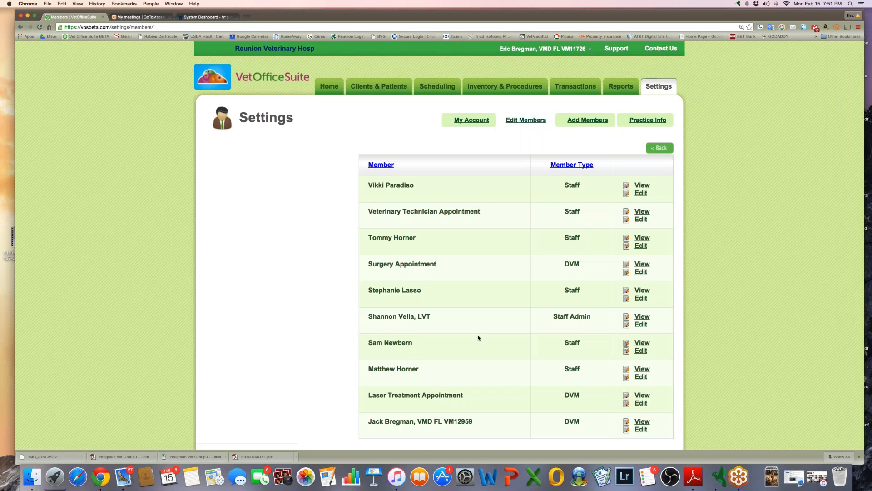
left_click(639, 430)
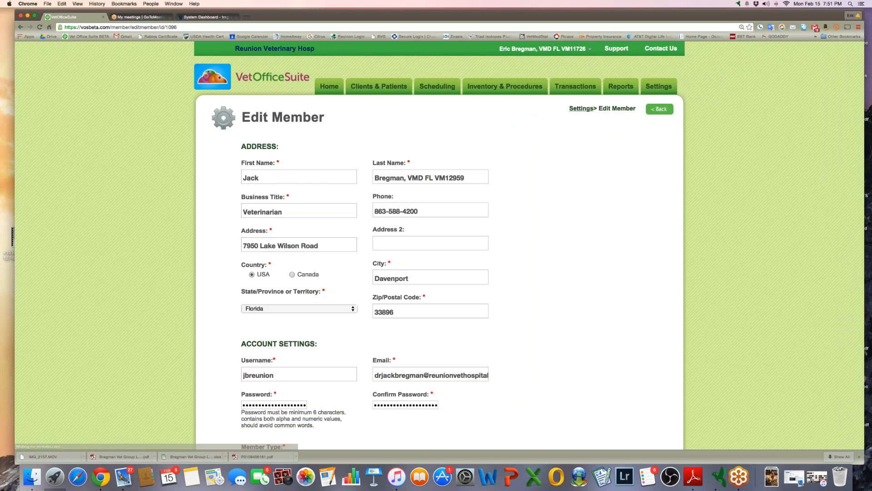
Check the member's certificate signature setting without changes, then go to Inventory & Procedures
scroll(640, 431, "down", 5)
scroll(362, 297, "down", 4)
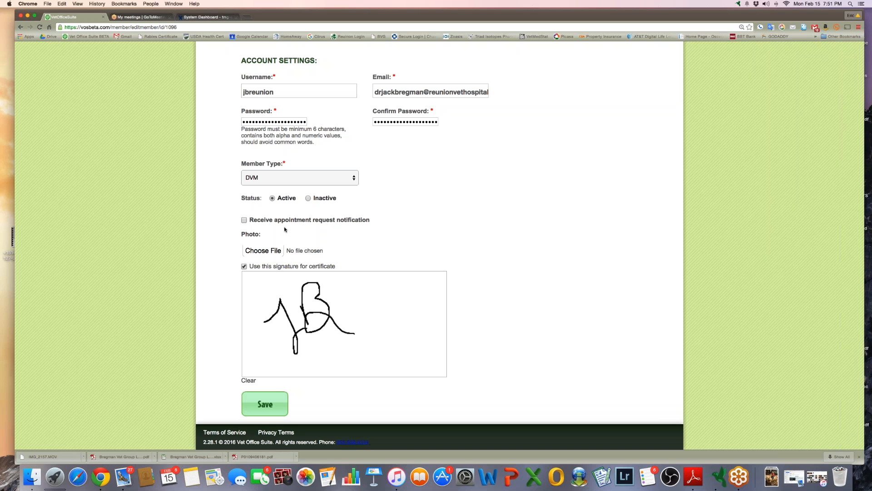
scroll(498, 208, "up", 10)
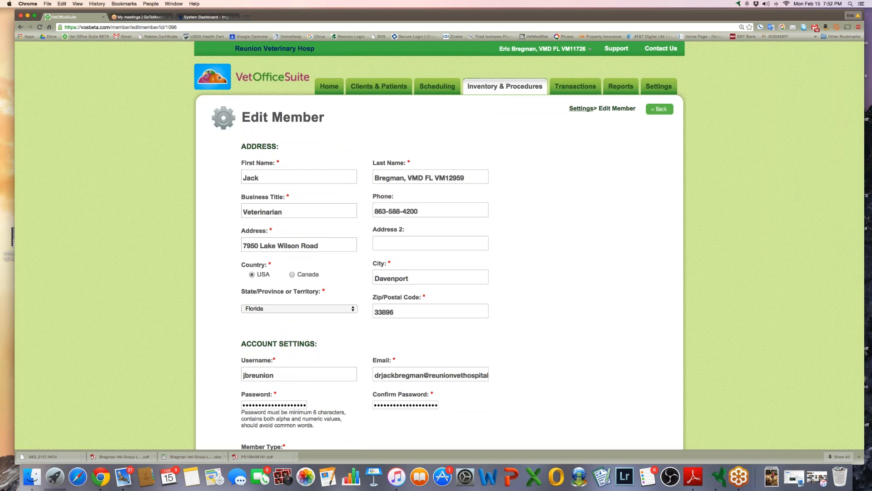
left_click(512, 83)
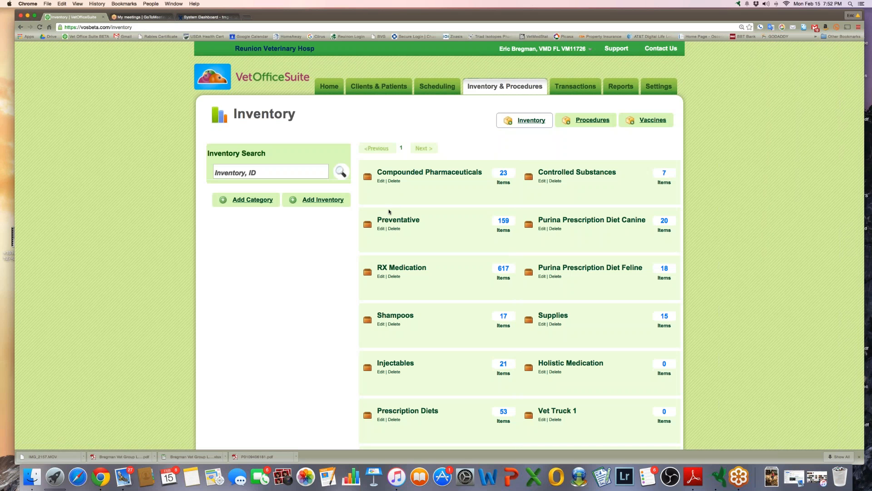
Open the Bravecto 44-88lbs item (max quantity 48) from the Preventative inventory category
left_click(389, 221)
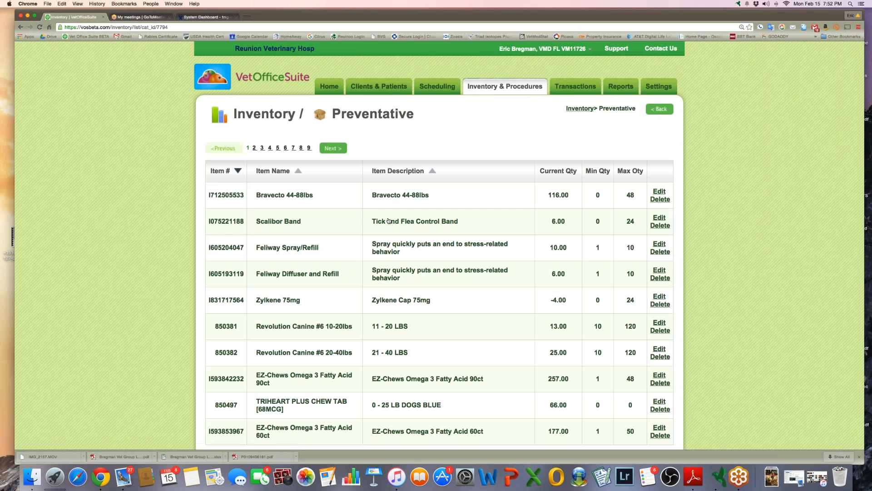
left_click(658, 192)
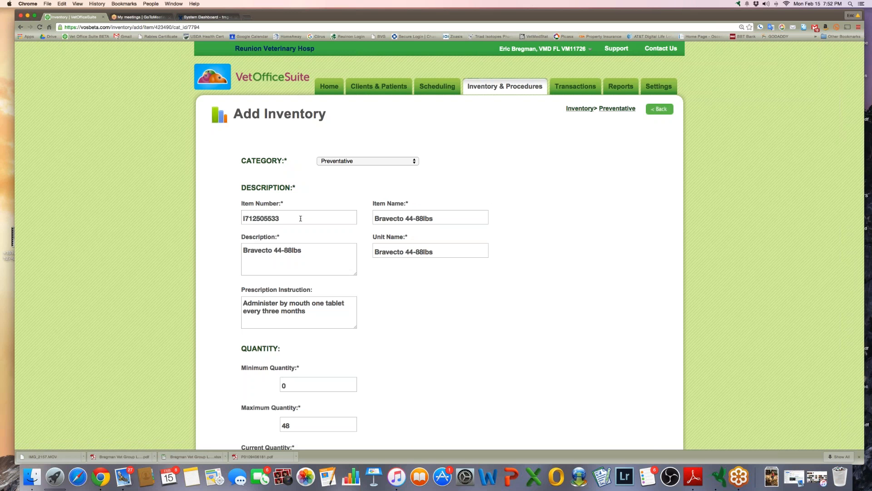
Review the Bravecto item's minimum and current quantity (116.00) without changing anything
scroll(300, 218, "down", 5)
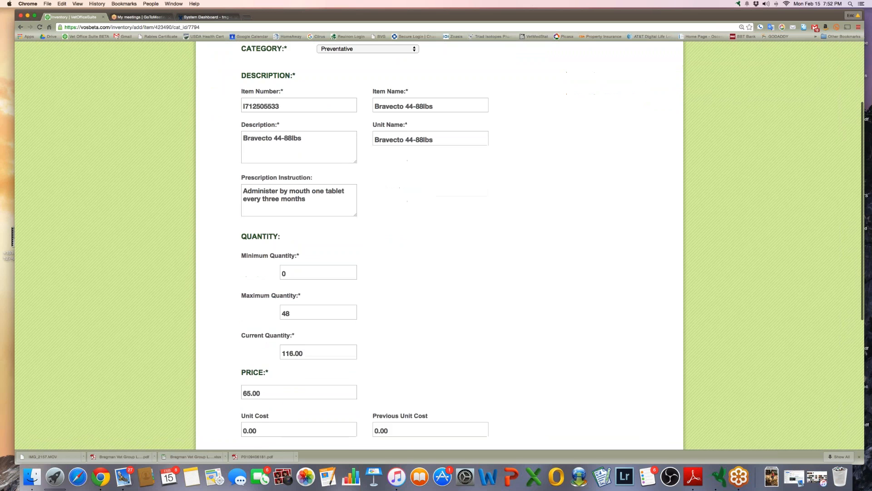
scroll(301, 226, "down", 1)
scroll(301, 225, "down", 1)
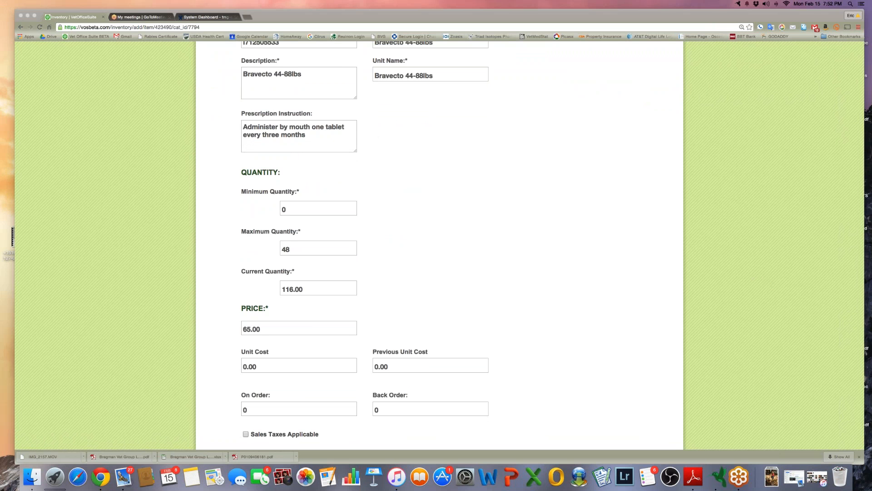
left_click(314, 210)
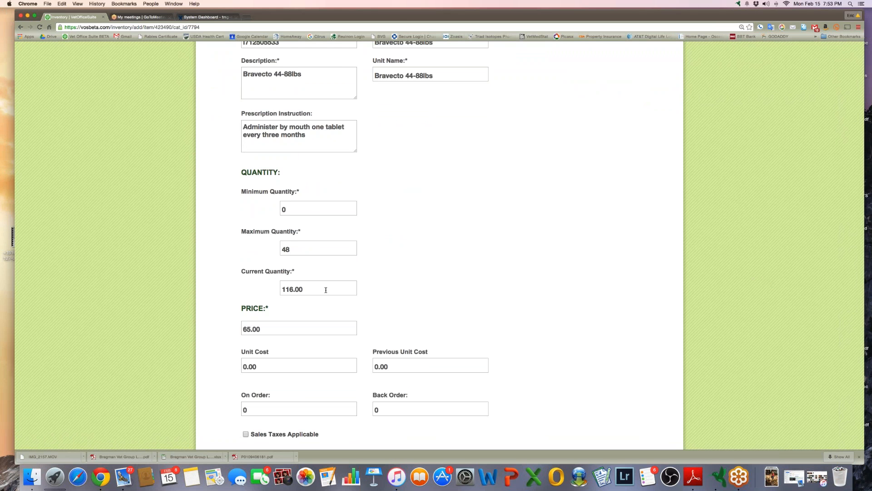
scroll(325, 289, "down", 2)
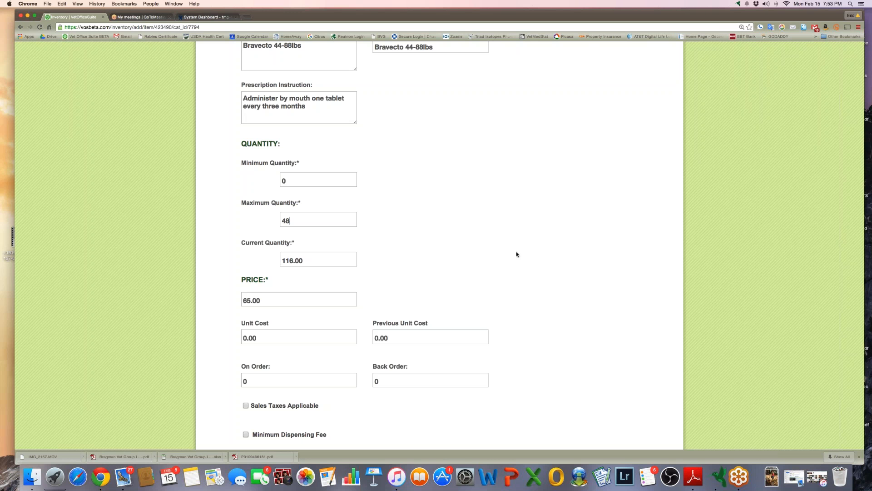
left_click(319, 260)
scroll(414, 271, "down", 5)
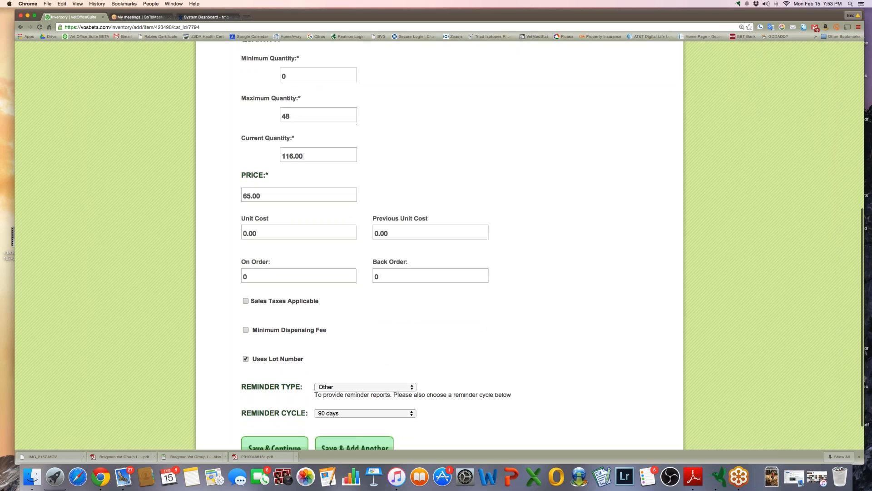
Start a new transaction, dated 02/15/2016 with invoice number 32BD4D
scroll(437, 245, "up", 10)
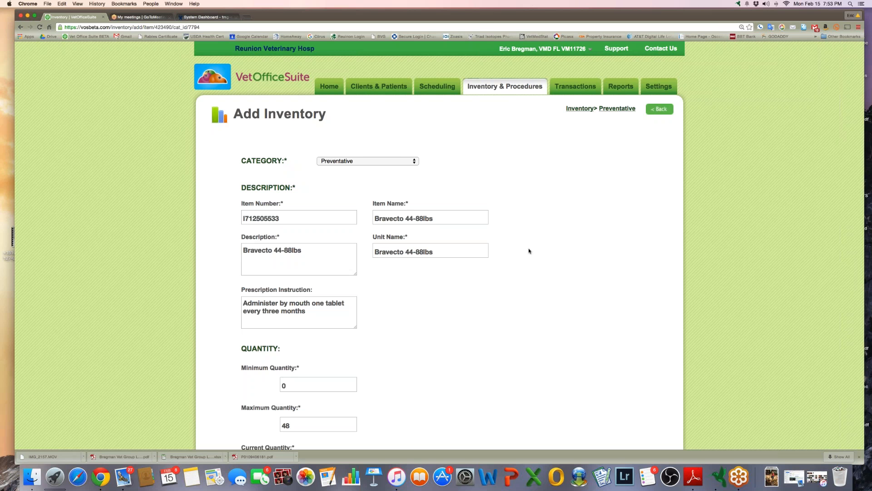
left_click(576, 91)
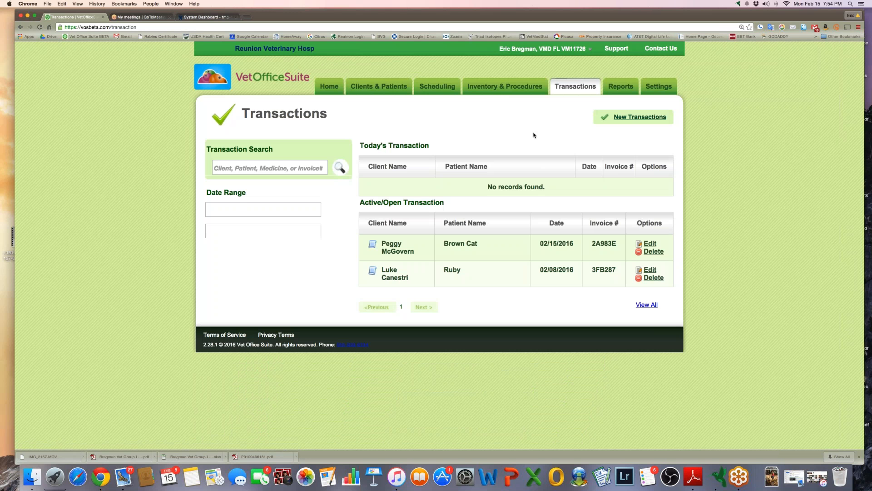
left_click(640, 118)
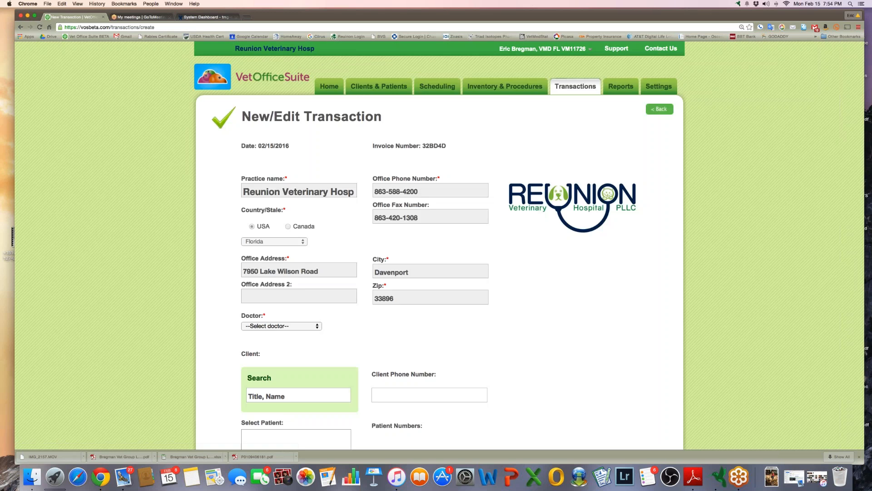
Choose the treating doctor, find the client by surname, and select patient Woodford
scroll(544, 266, "down", 2)
scroll(500, 263, "down", 2)
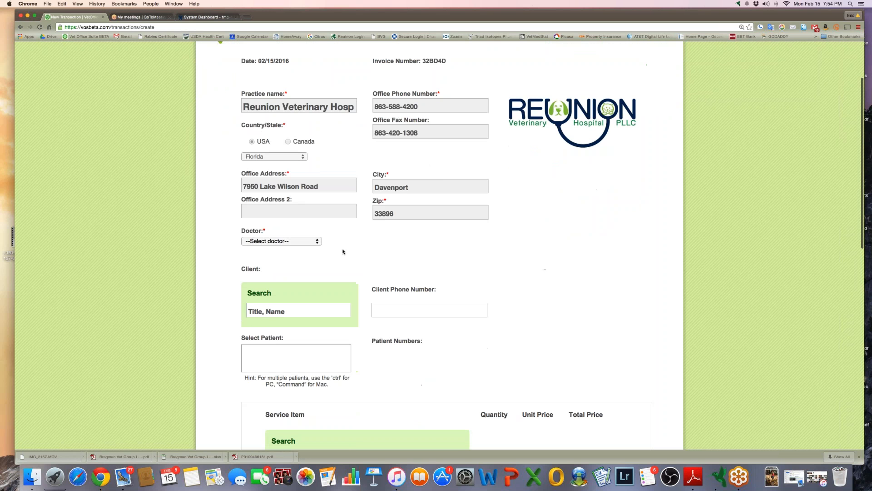
left_click(307, 244)
left_click(277, 256)
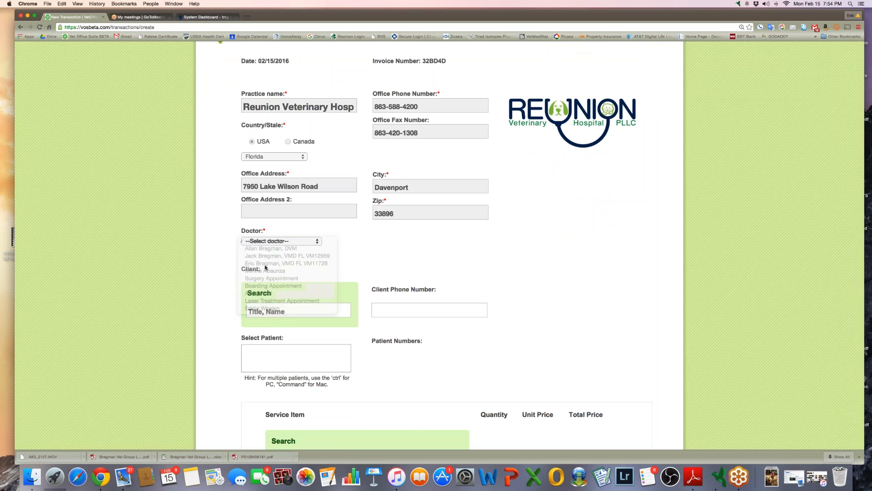
left_click(275, 315)
type("Bregman")
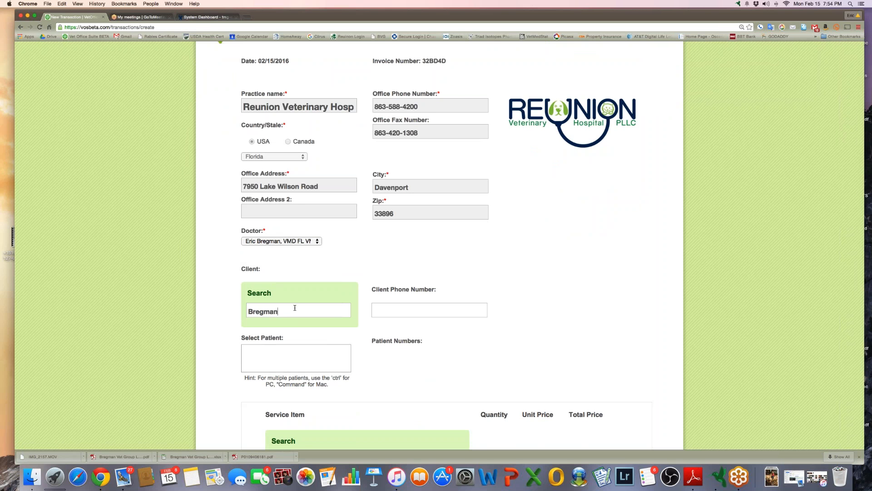
scroll(295, 308, "down", 3)
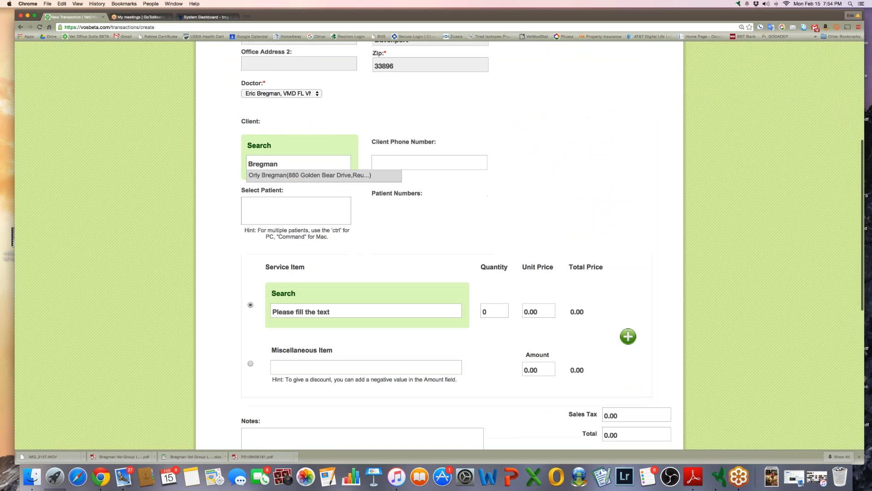
left_click(296, 176)
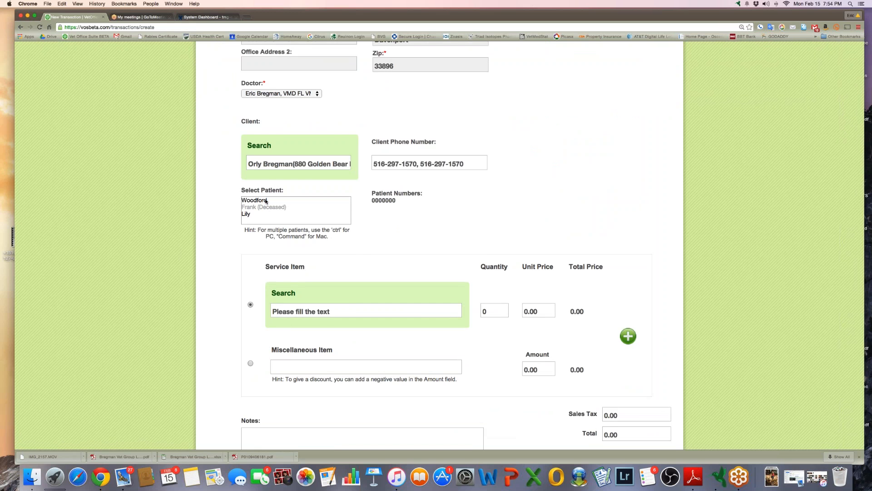
left_click(268, 202)
Choose Bravecto 44-88lbs as the service item, quantity 1 at 65.00
left_click(328, 313)
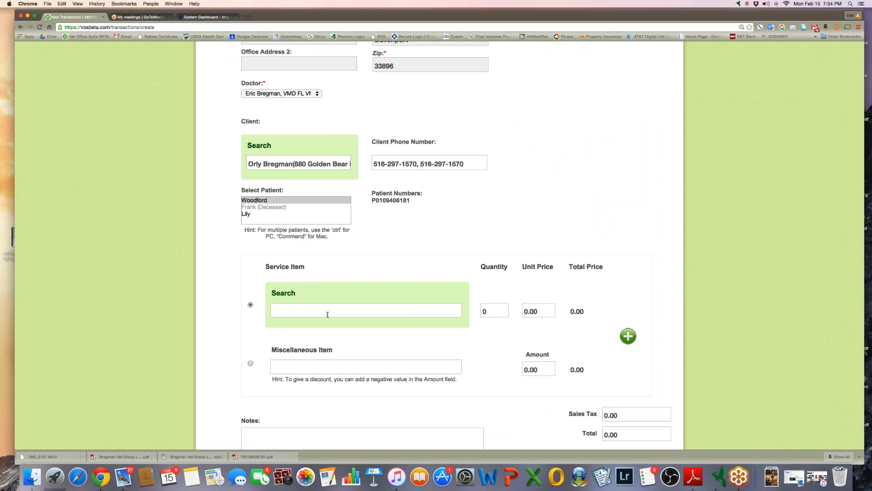
type("Bravecto")
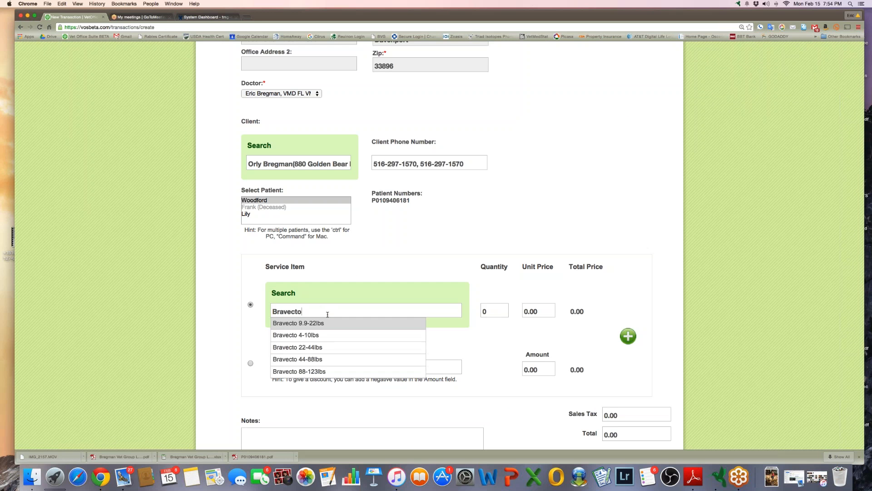
key("Down")
key("Down")
key("Down")
key("Return")
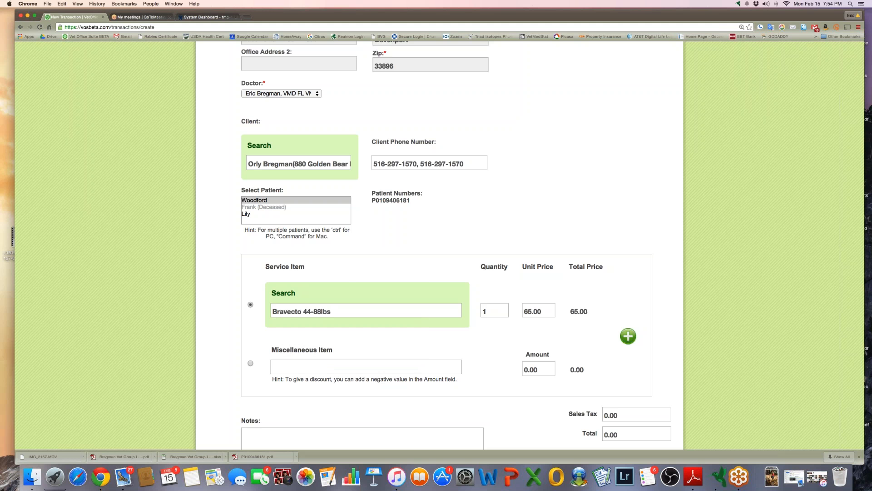
Add the Bravecto line past the lot number prompt, then save and print the transaction
left_click(629, 337)
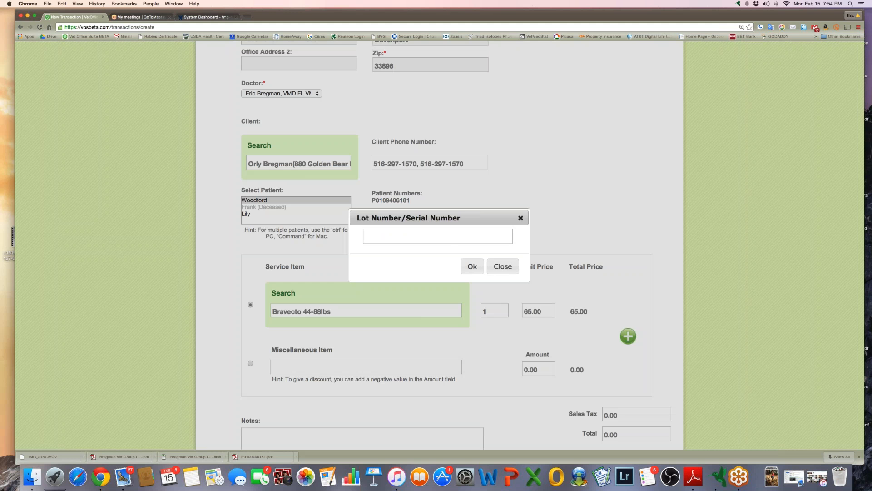
left_click(502, 267)
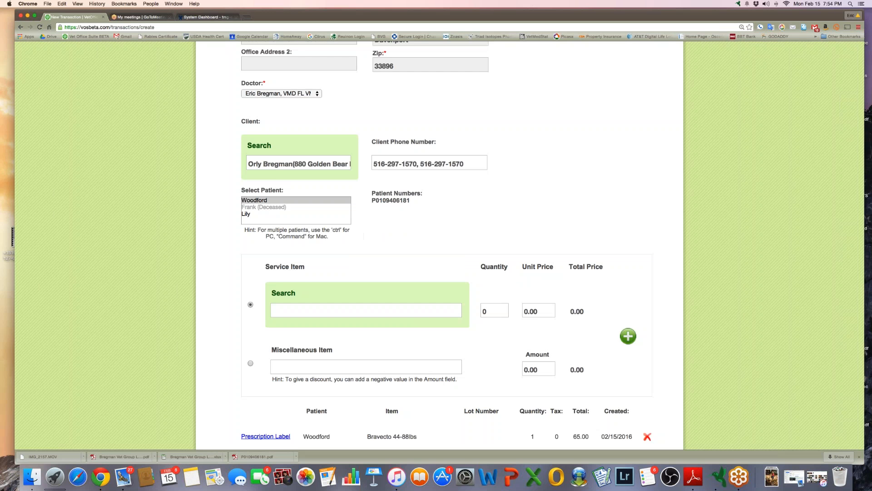
scroll(498, 301, "down", 5)
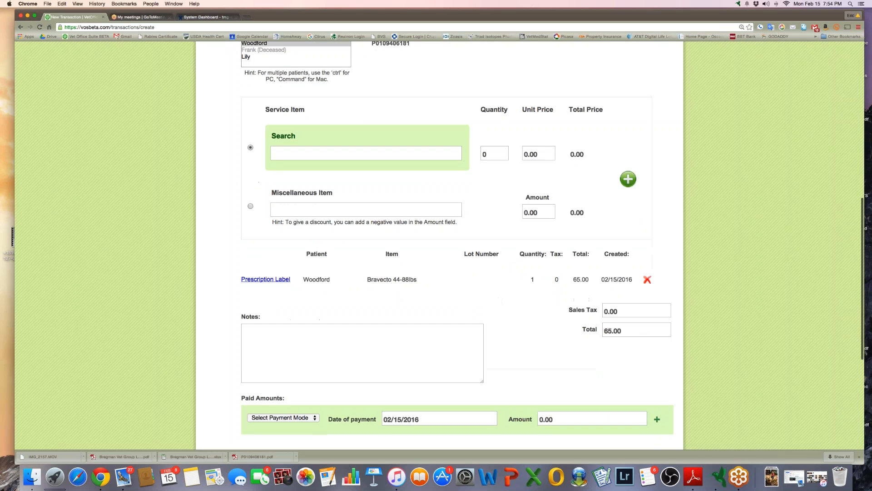
scroll(421, 289, "down", 7)
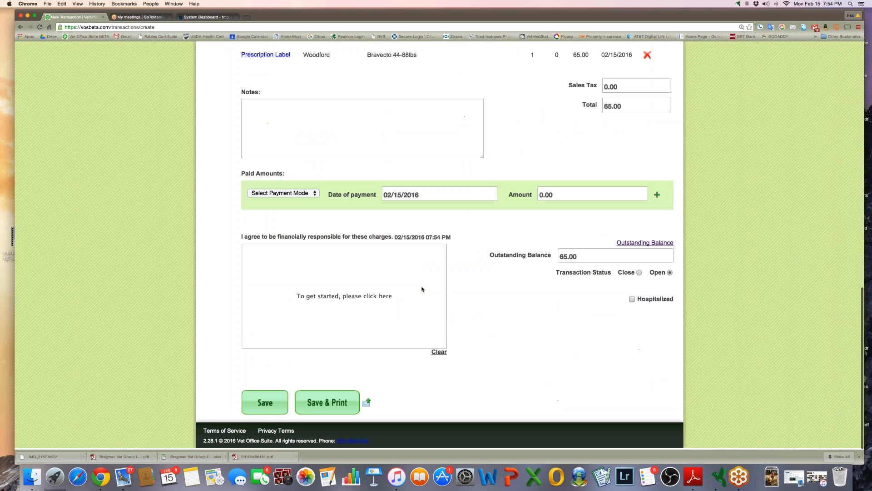
left_click(322, 409)
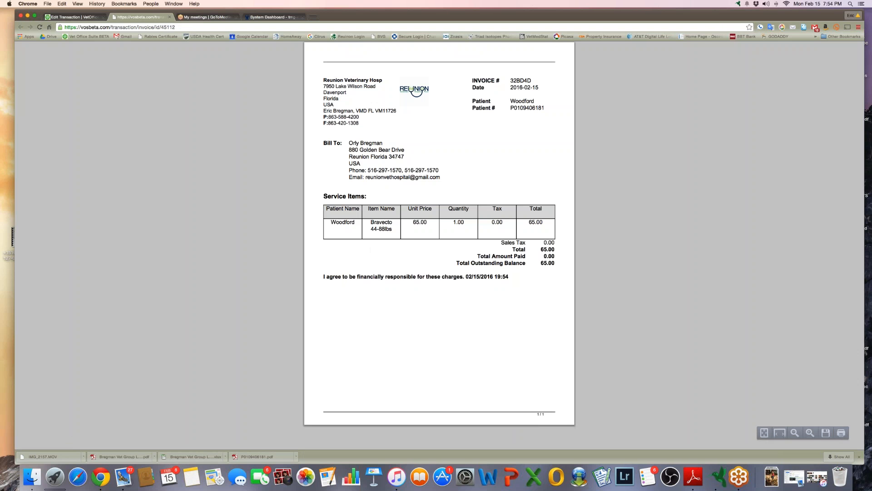
Close the invoice preview and return to the Woodford transaction's Save buttons
left_click(170, 18)
scroll(276, 270, "down", 10)
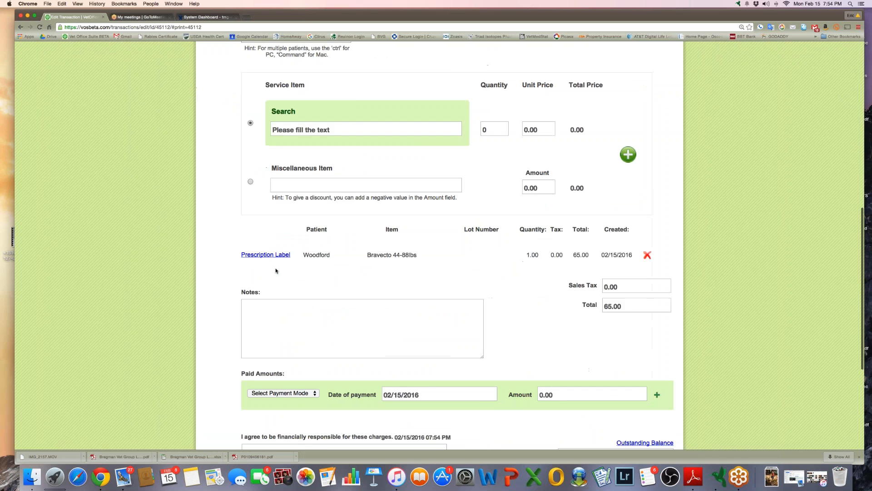
scroll(275, 271, "down", 5)
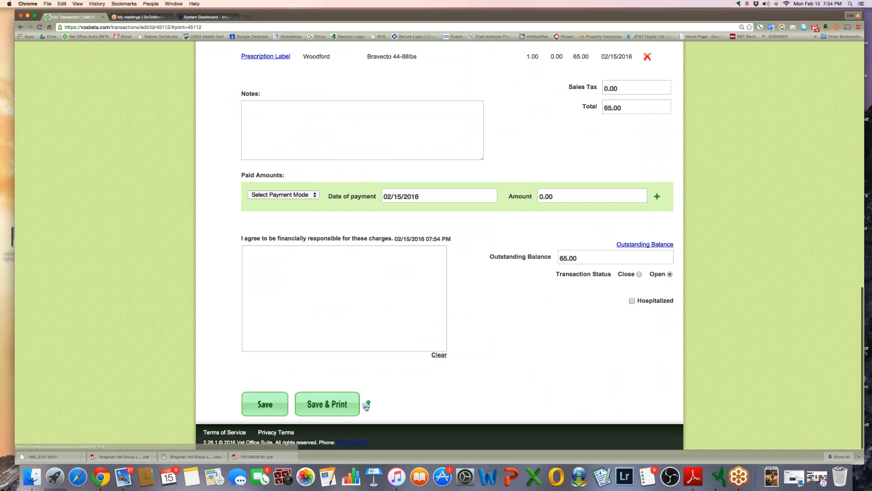
Switch the save button from Save & Print to Save & Email
left_click(366, 406)
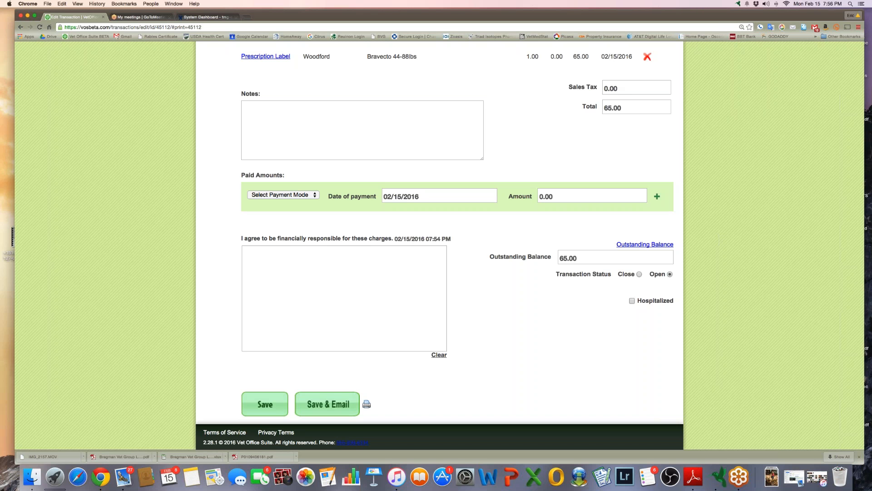
Edit Woodford's open transaction, invoice 32BD4D, from the refreshed Transactions list
scroll(374, 200, "up", 9)
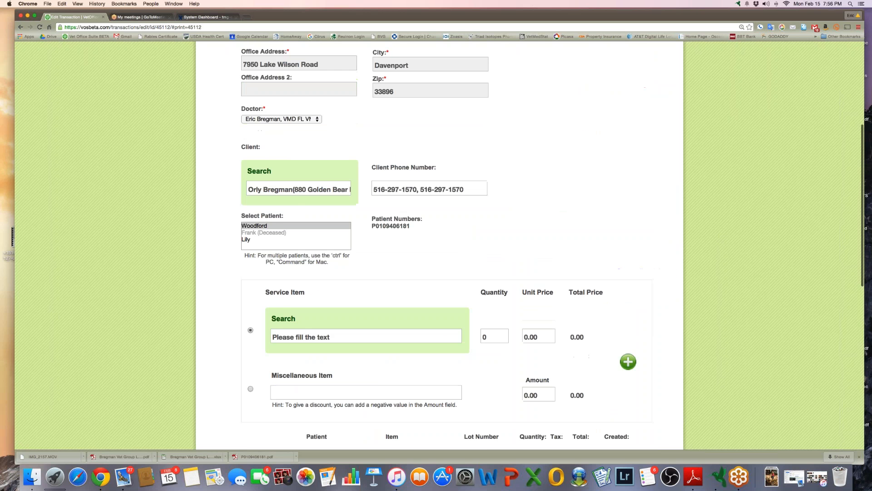
scroll(439, 245, "up", 5)
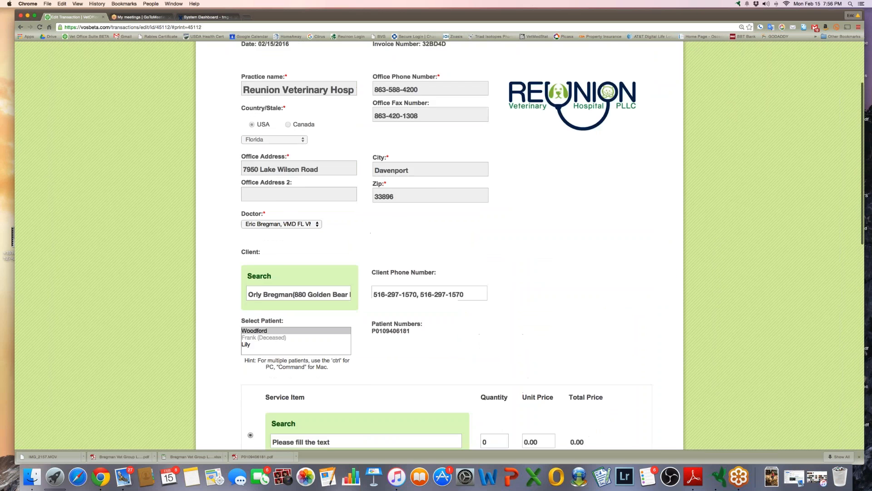
left_click(575, 86)
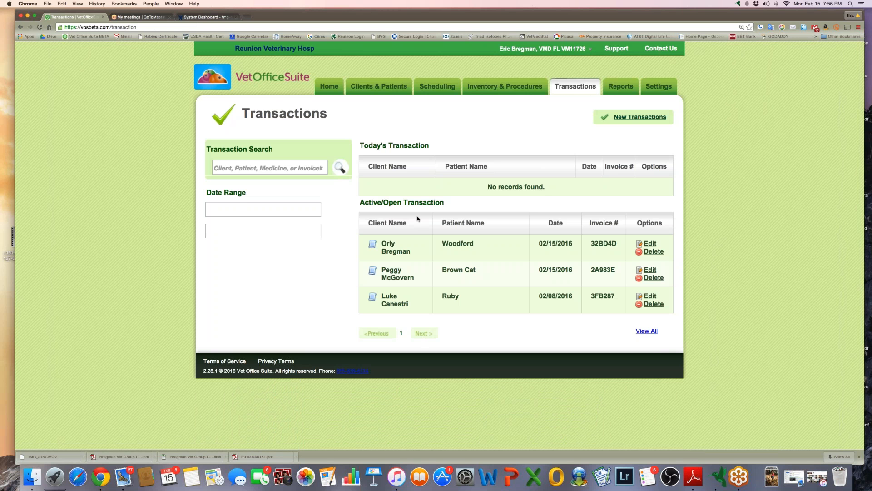
left_click(579, 88)
left_click(651, 244)
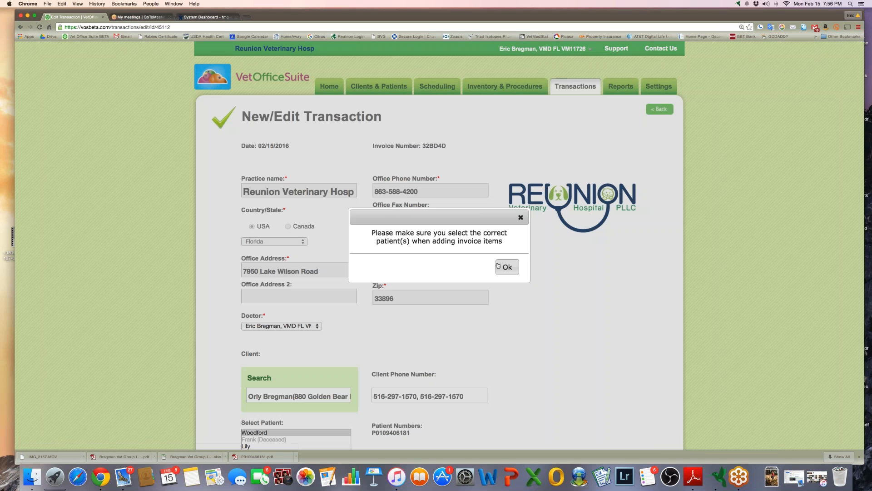
Dismiss the patient reminder and tick Hospitalized on Woodford's transaction
left_click(498, 265)
scroll(579, 304, "down", 12)
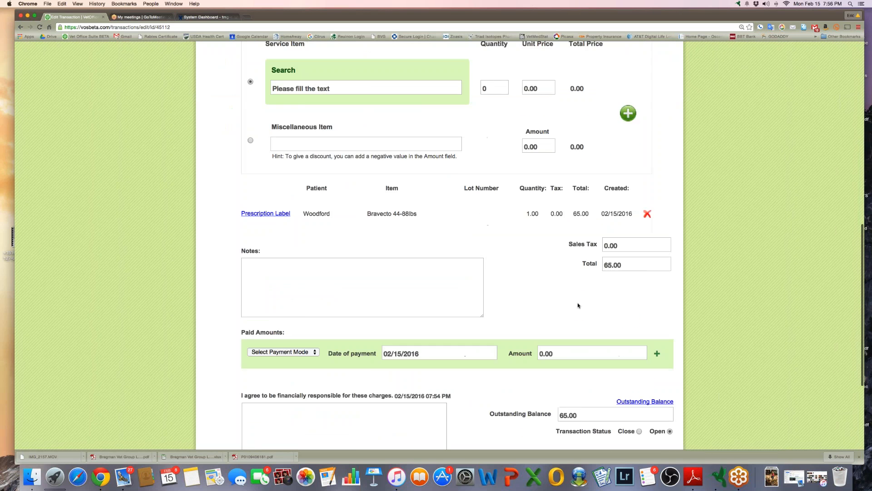
scroll(578, 305, "down", 2)
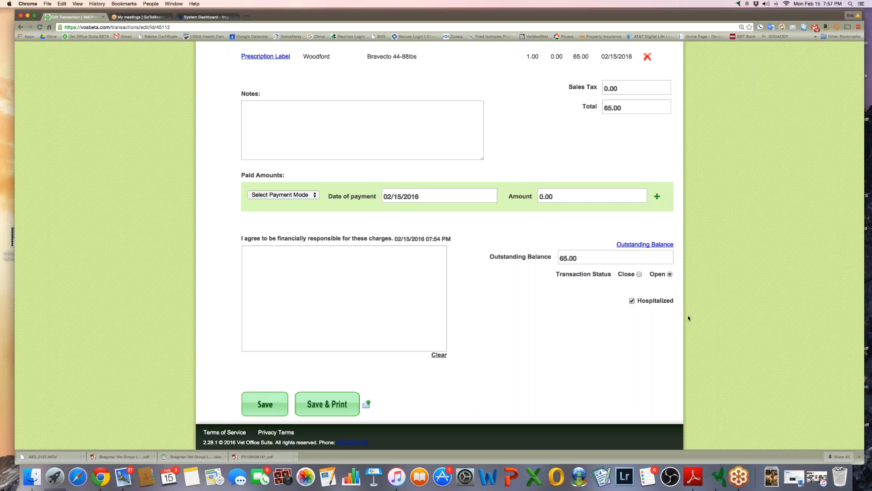
scroll(688, 314, "up", 15)
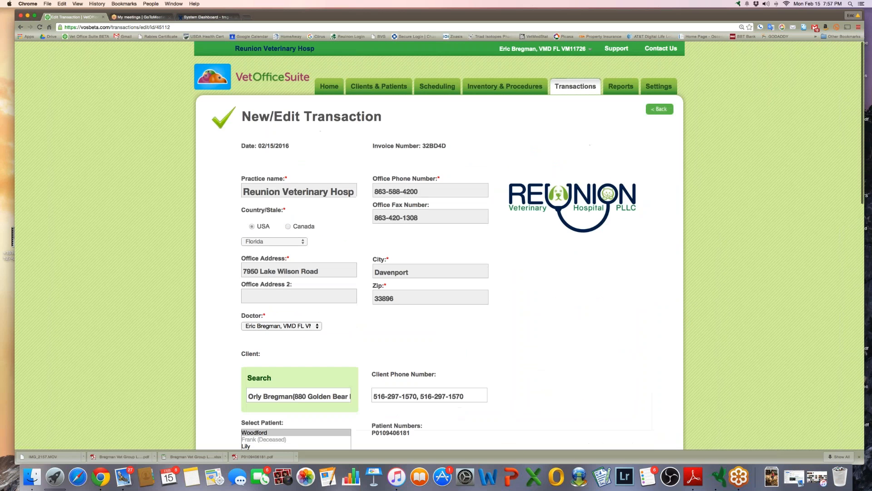
Return to the Dashboard and look over low inventory, appointments and three open invoices
left_click(576, 87)
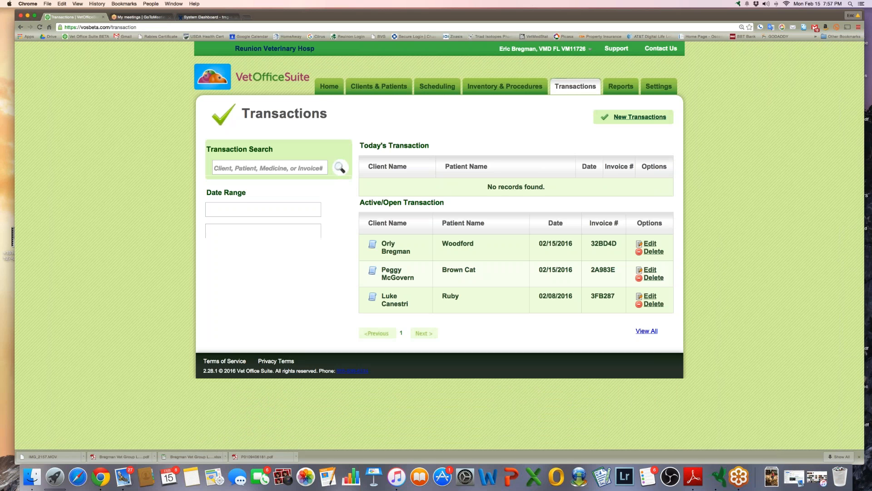
left_click(323, 88)
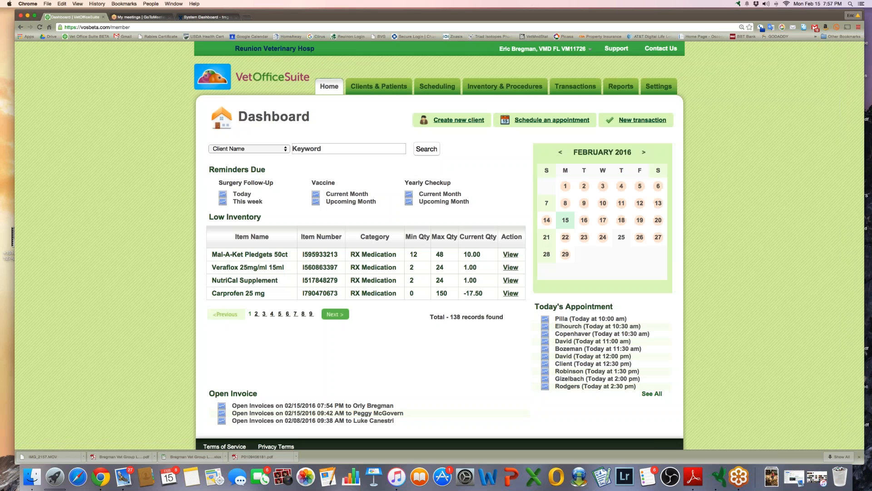
scroll(440, 245, "down", 1)
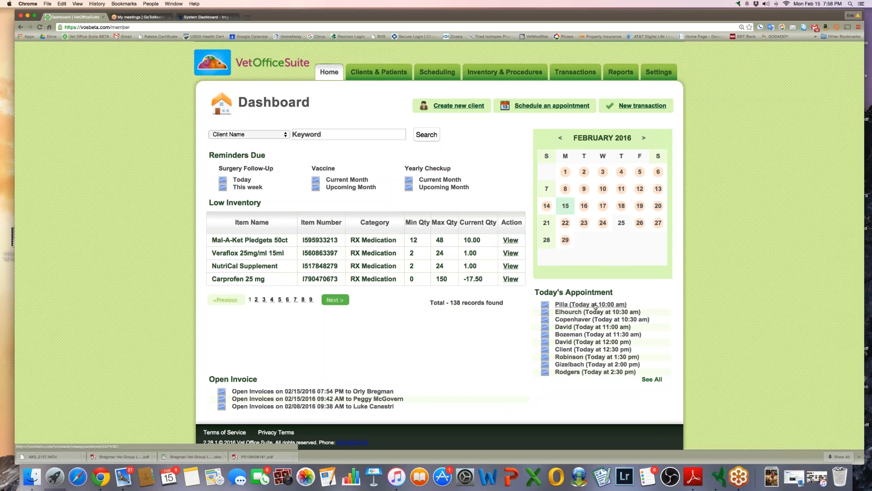
Check today's 11 am and 10 am appointments, then open the Transactions list
left_click(591, 328)
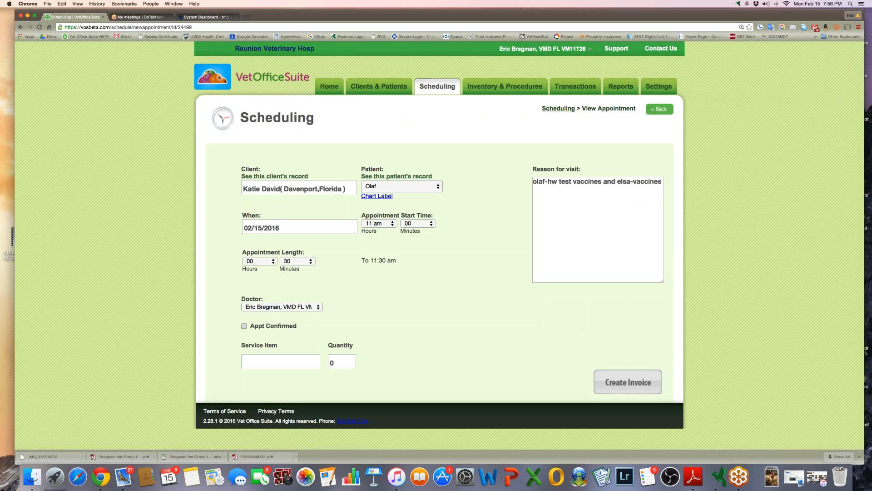
left_click(329, 87)
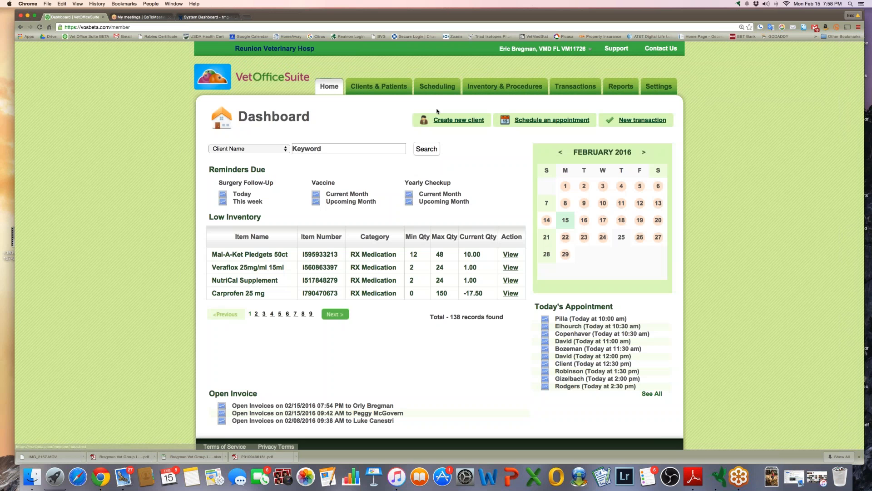
left_click(565, 320)
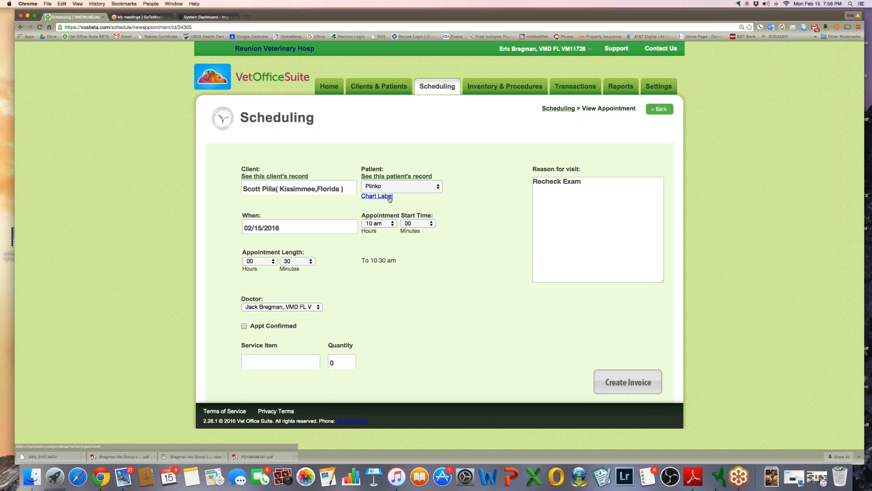
left_click(575, 87)
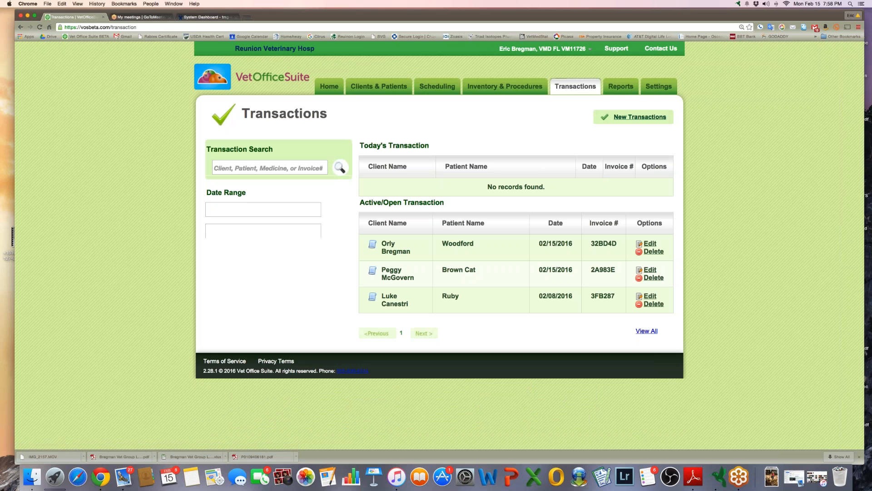
left_click(276, 169)
type("bregman")
key("Return")
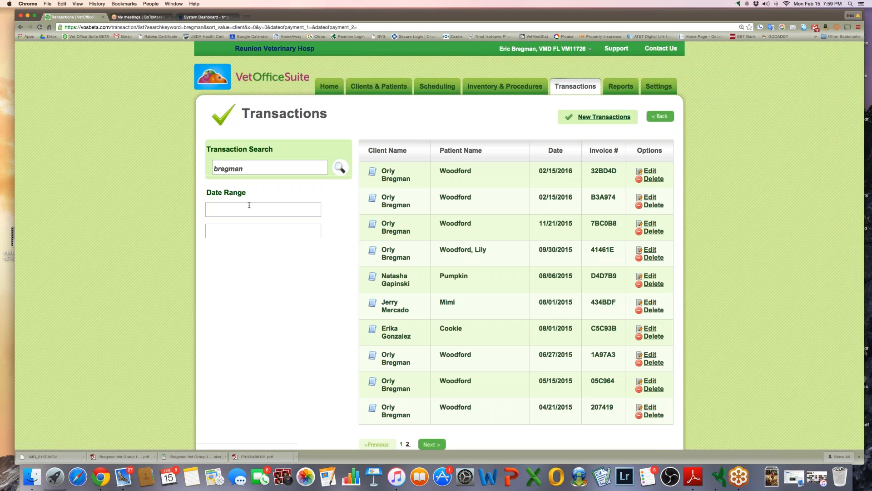
left_click(578, 87)
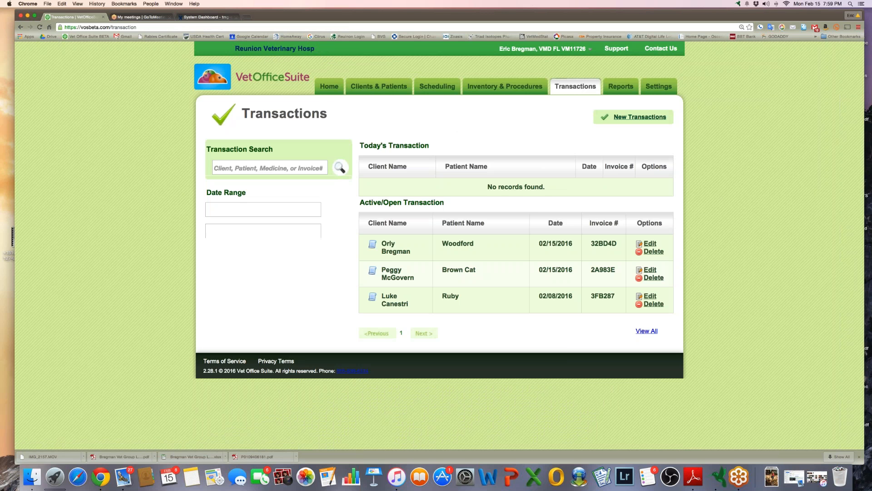
Start a new transaction and choose the attending doctor
left_click(333, 91)
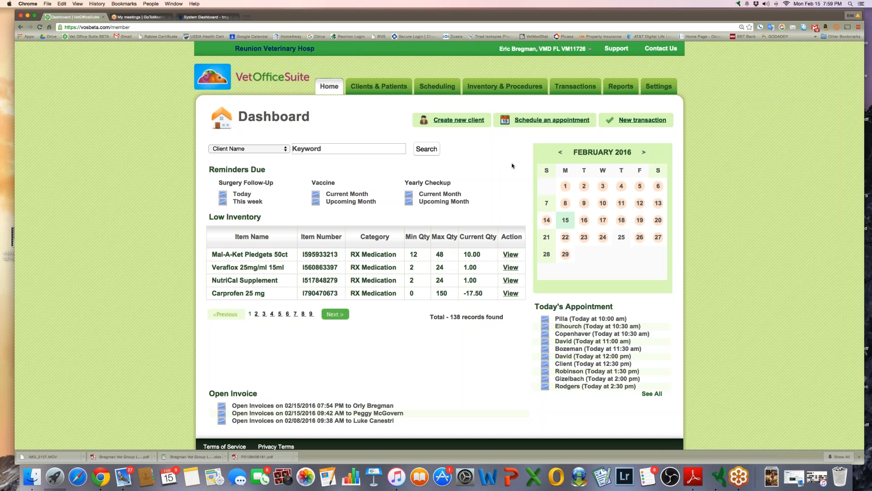
left_click(575, 86)
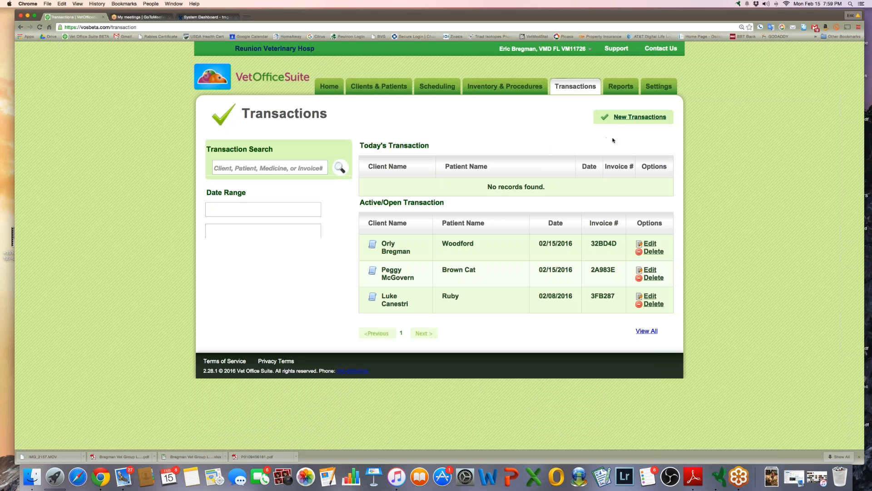
left_click(627, 119)
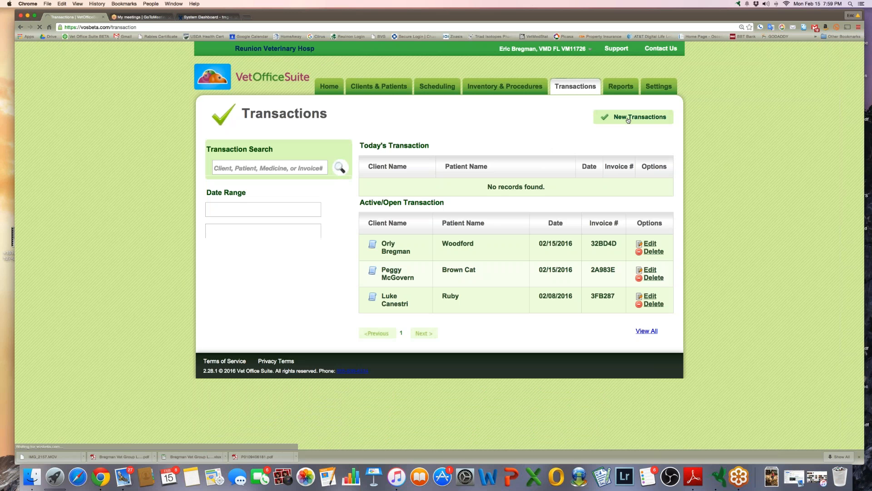
scroll(329, 317, "down", 3)
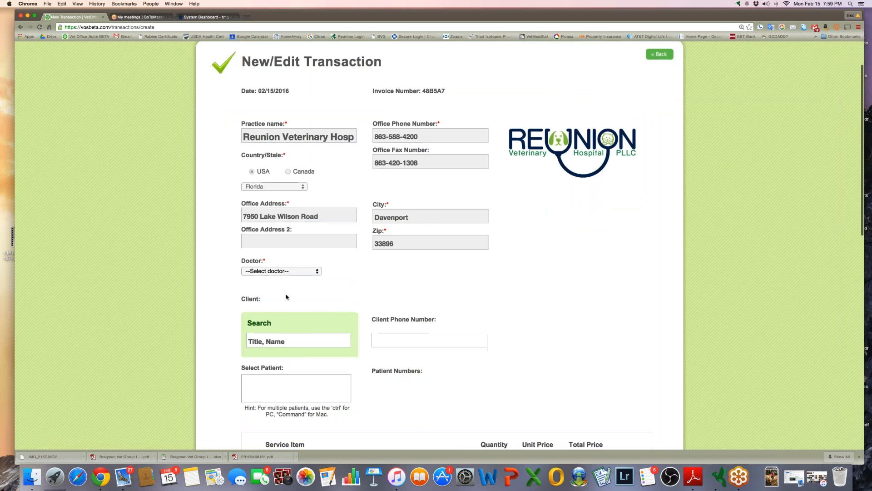
left_click(268, 272)
left_click(266, 294)
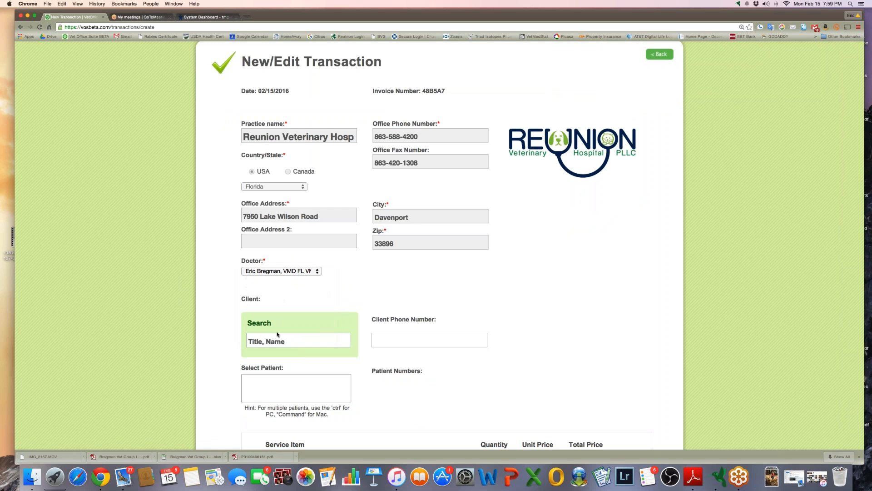
Look up the client by surname and pick Woodford from their patients
left_click(278, 338)
type("Bregman")
scroll(266, 268, "down", 5)
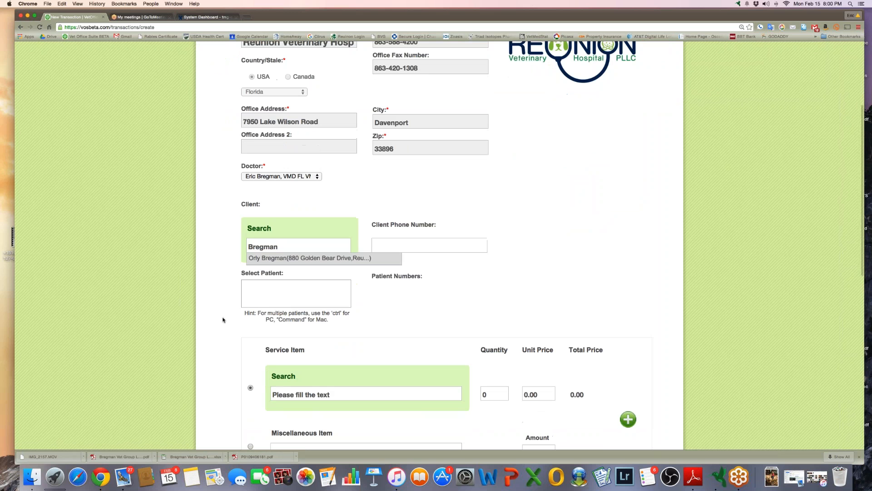
left_click(268, 258)
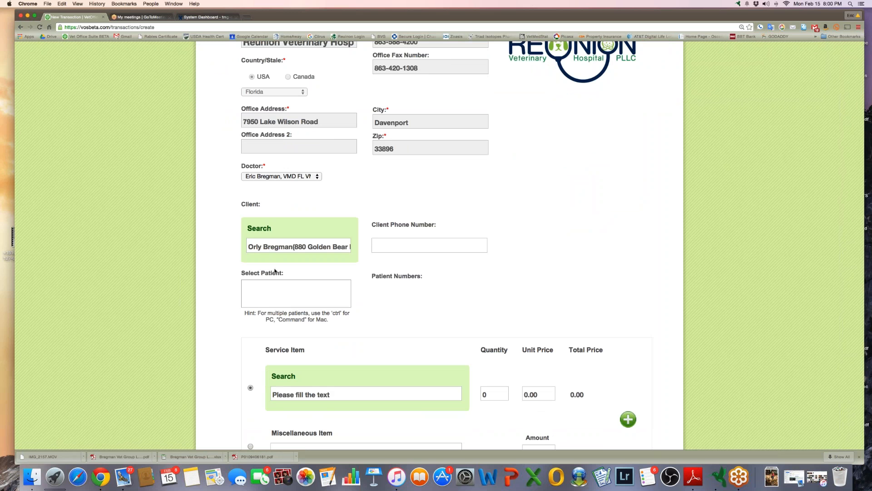
left_click(270, 282)
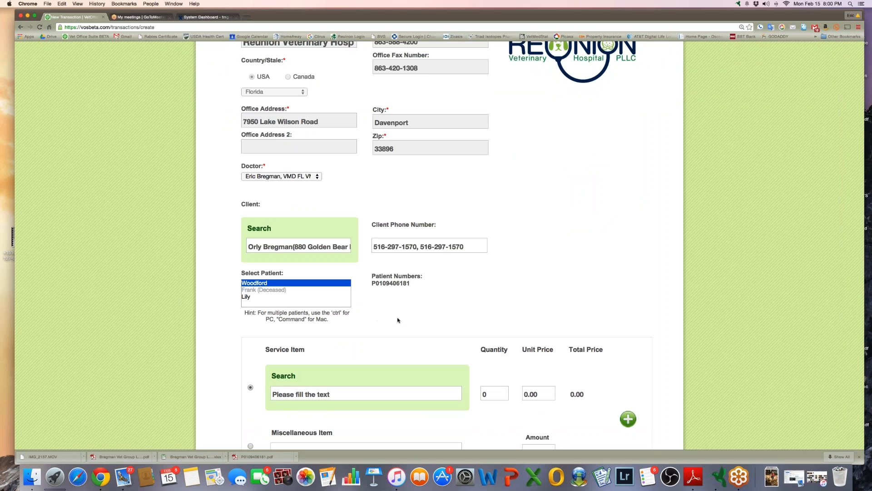
scroll(398, 320, "down", 5)
Adjust the patient list so only Woodford is selected, leaving Lily unselected
left_click(342, 274)
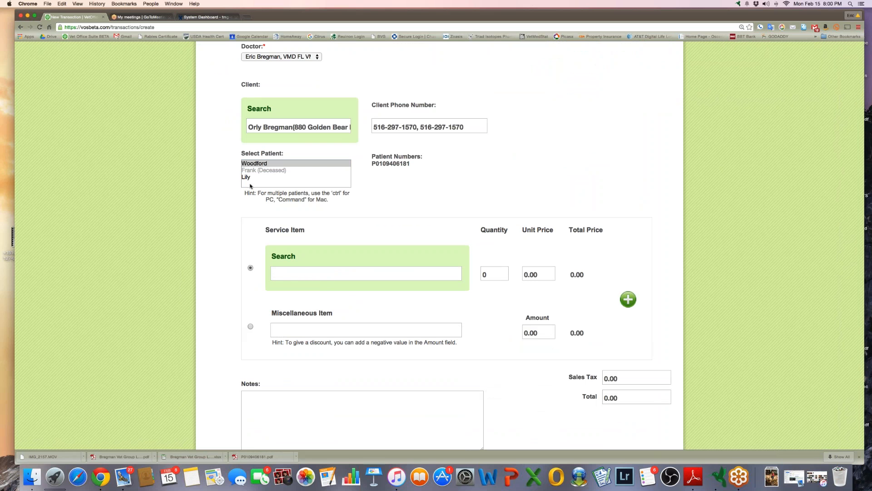
left_click(260, 164)
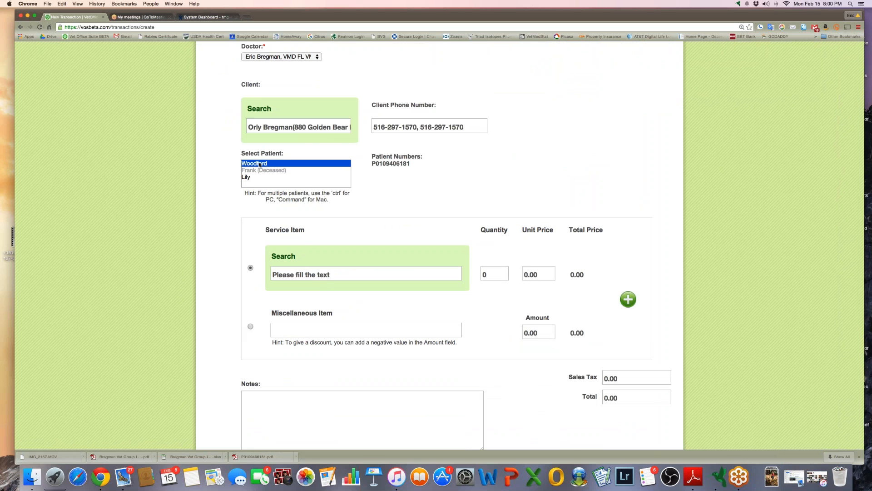
right_click(246, 178)
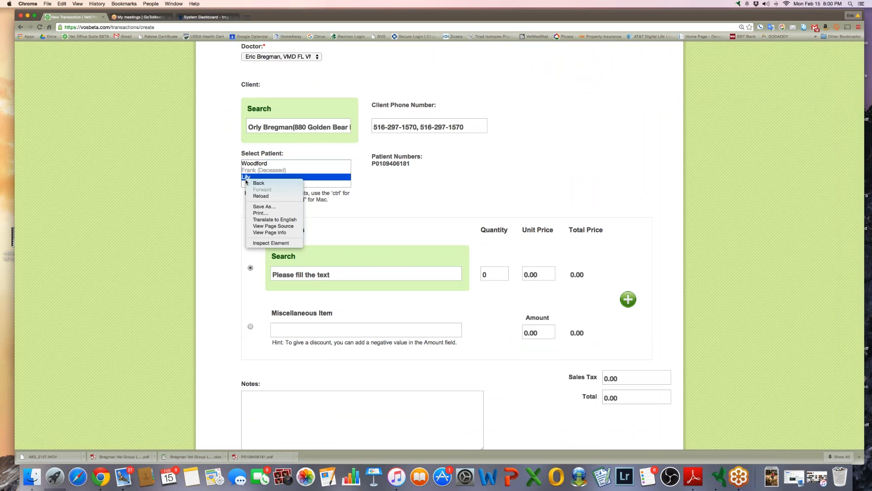
left_click(252, 165)
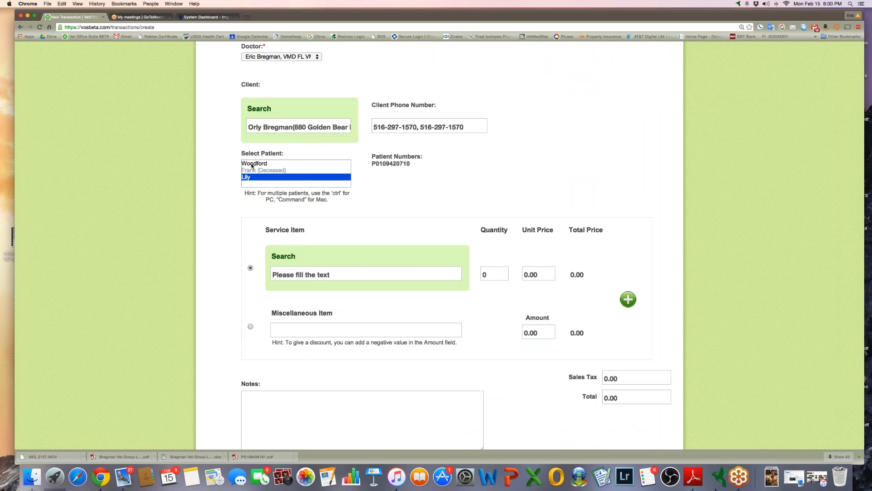
left_click(249, 163, "super")
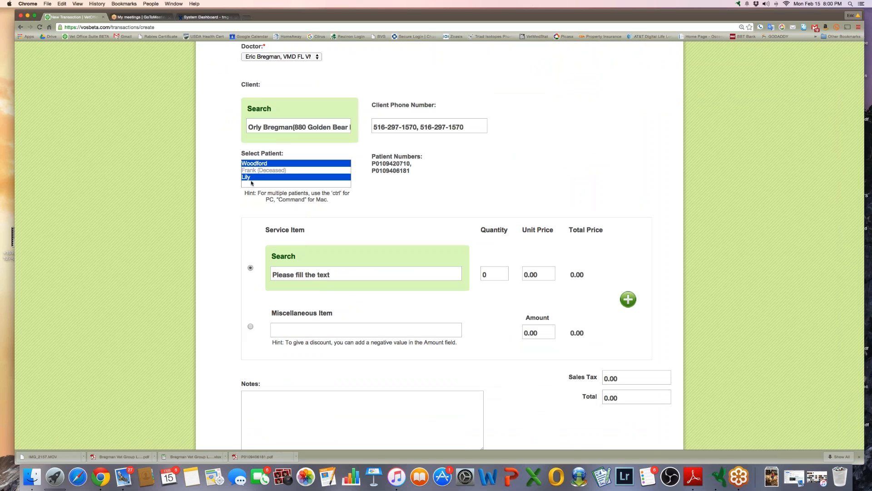
left_click(363, 196)
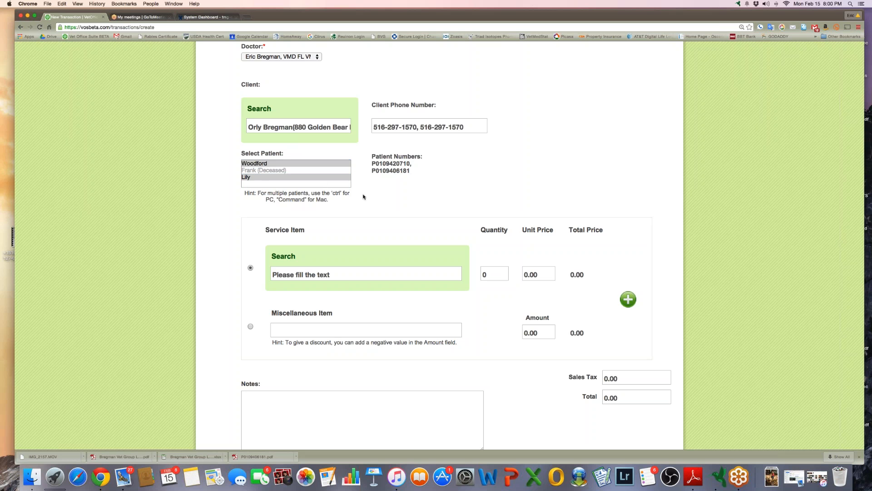
left_click(274, 163)
left_click(329, 254)
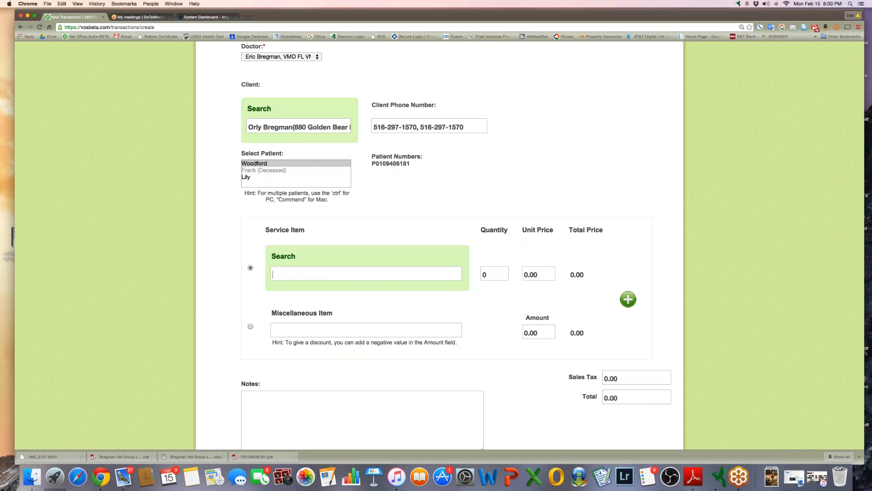
Add a Canine Rabies Vaccine line with lot number MER 1234DT
type("Canine rabies")
left_click(316, 297)
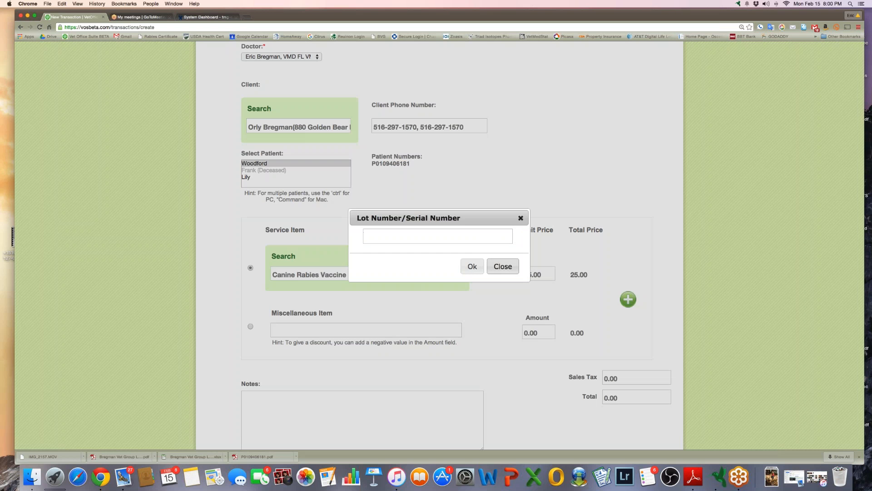
type("M")
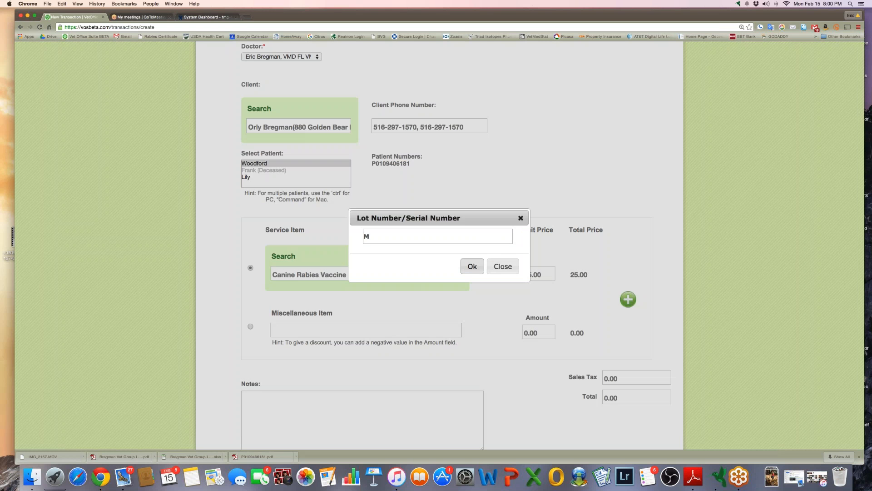
type("ER 1234Dt")
key("BackSpace")
type("T")
left_click(472, 266)
Scroll down to the bottom of the transaction and save it
scroll(502, 332, "down", 5)
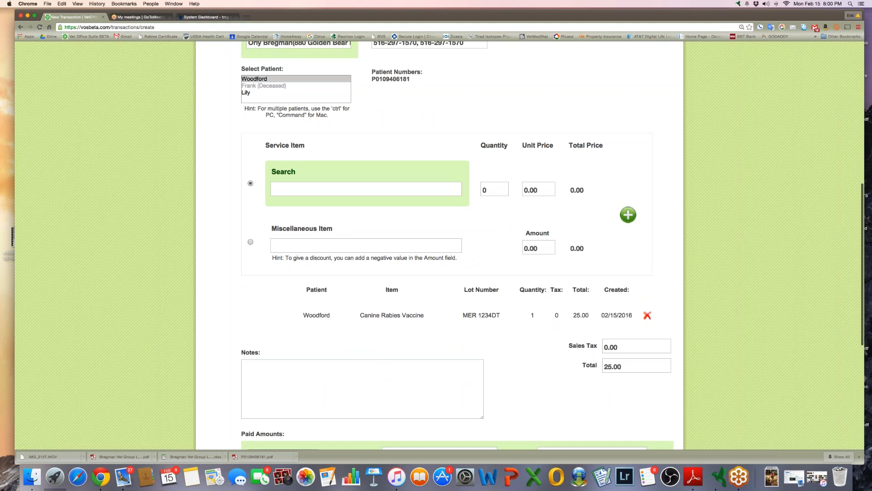
scroll(486, 311, "down", 7)
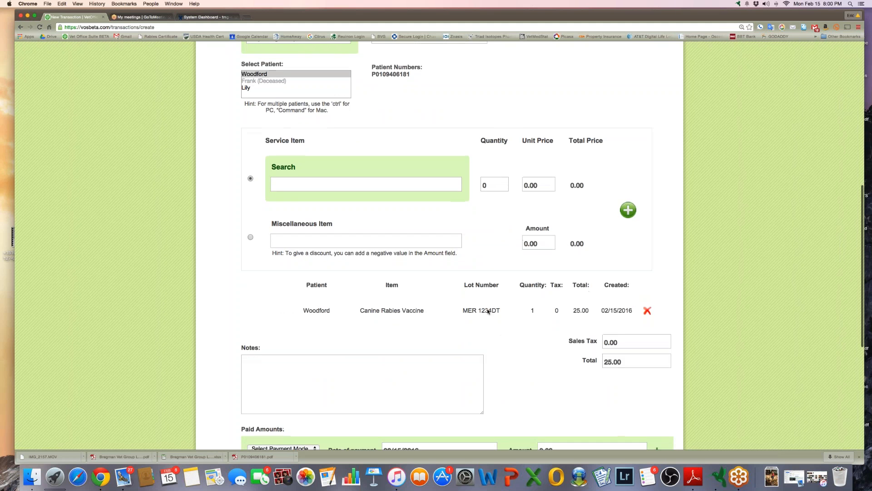
scroll(487, 311, "down", 5)
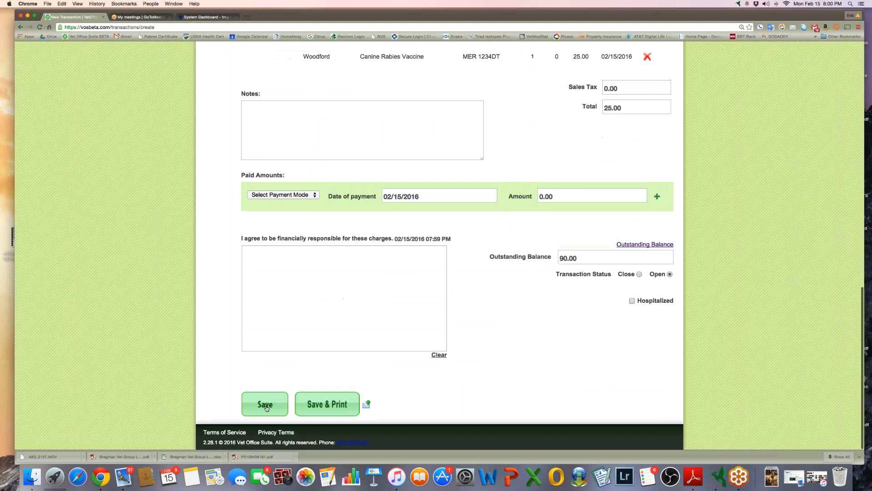
left_click(267, 406)
Acknowledge the save, then open Woodford's vaccination history and generate the Vaccination Certificate
left_click(493, 165)
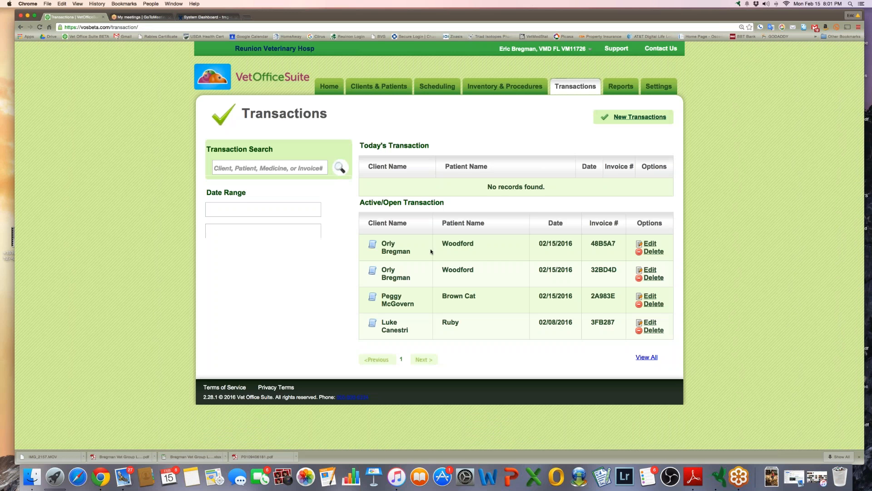
left_click(448, 244)
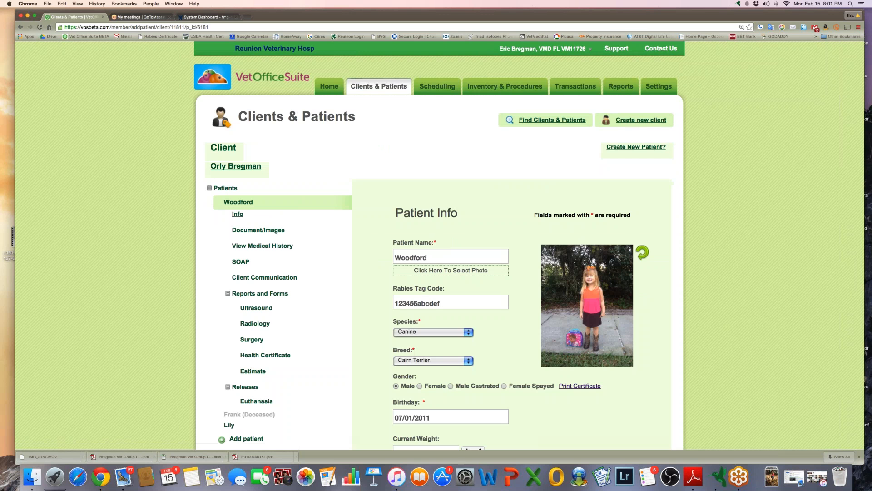
left_click(287, 246)
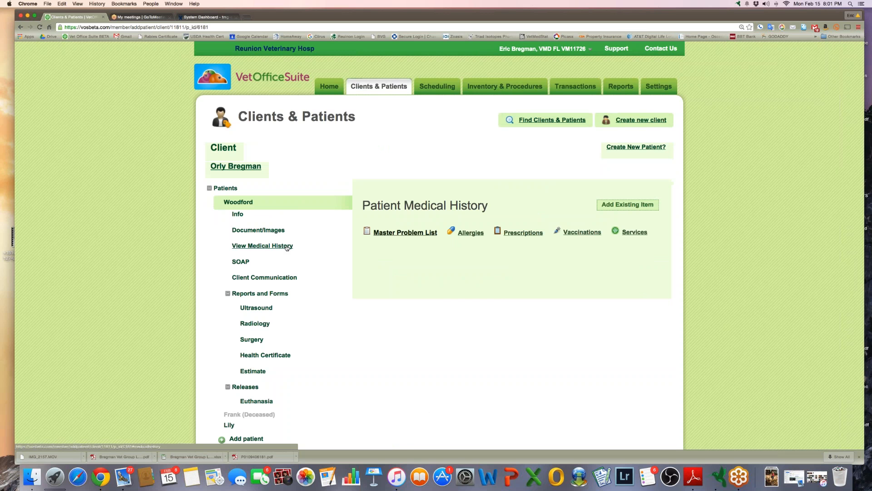
left_click(579, 232)
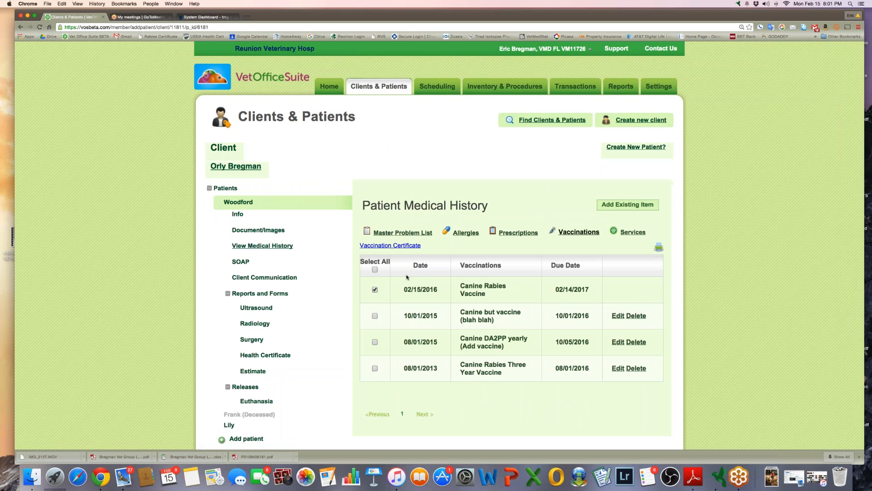
left_click(408, 246)
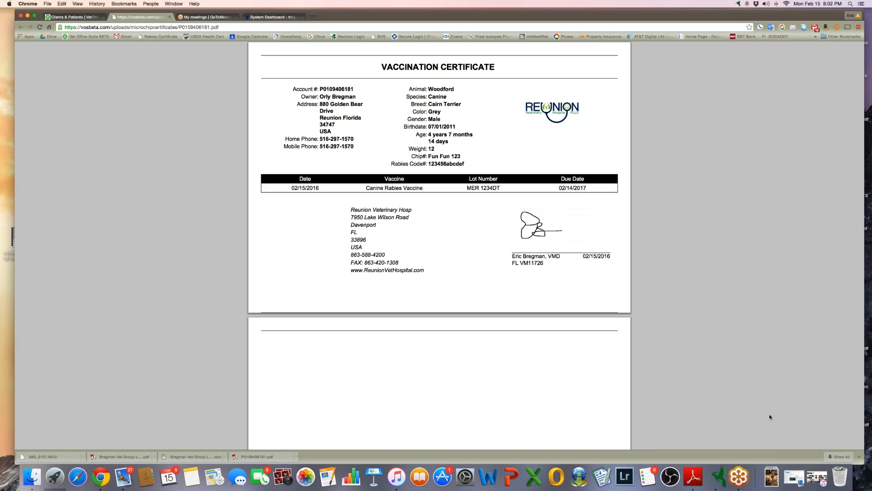
Save a copy of the certificate PDF to the Desktop as 'Rabies Certificate'
mouse_move(730, 387)
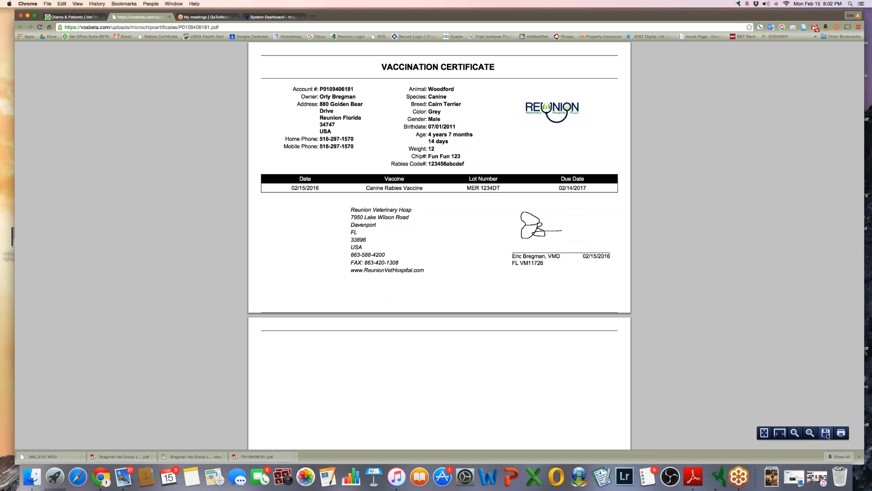
left_click(827, 434)
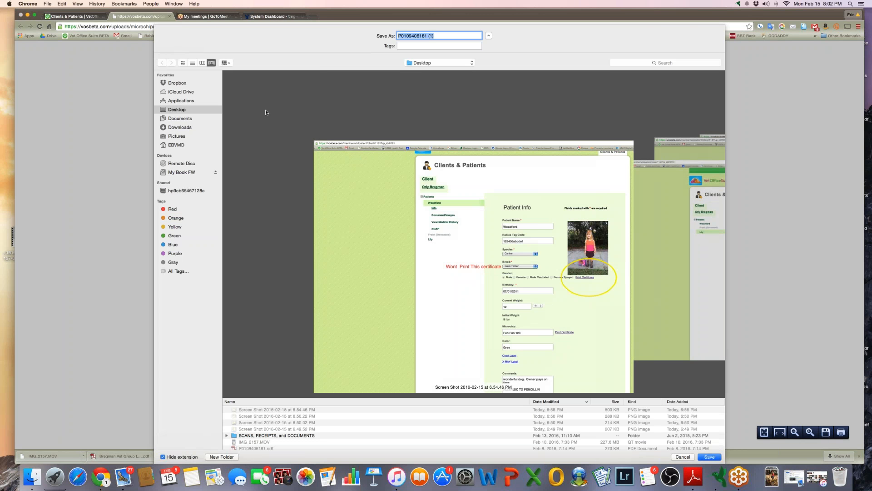
type("Rabies Certificate")
key("Return")
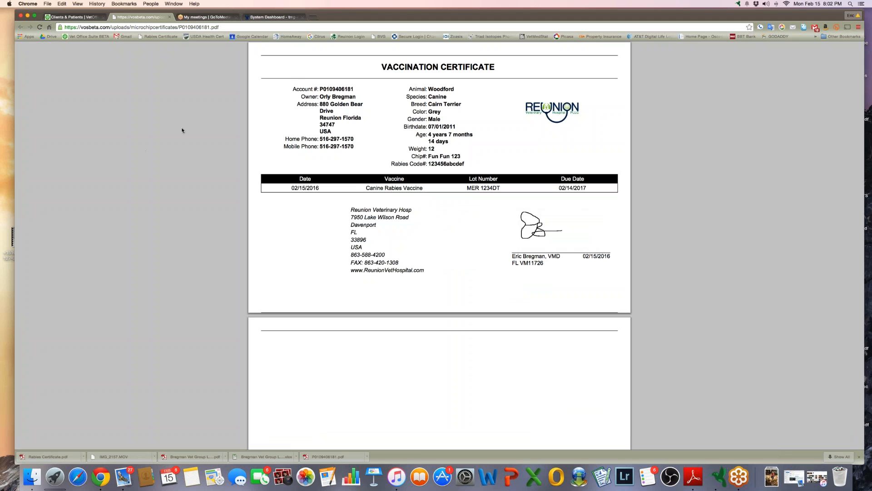
Open gmail.com in a new browser tab
left_click(314, 18)
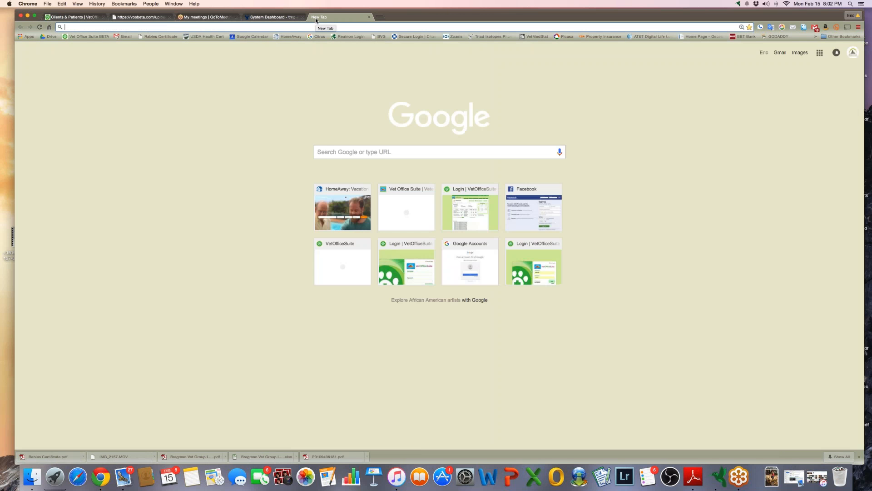
type("gmail.com")
key("Return")
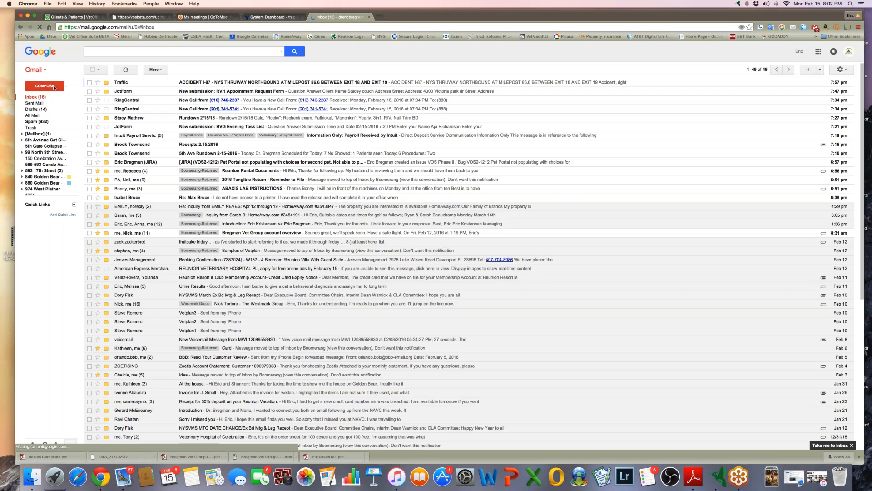
Start a new message, drag the certificate PDF into it, then close it unsent
left_click(45, 86)
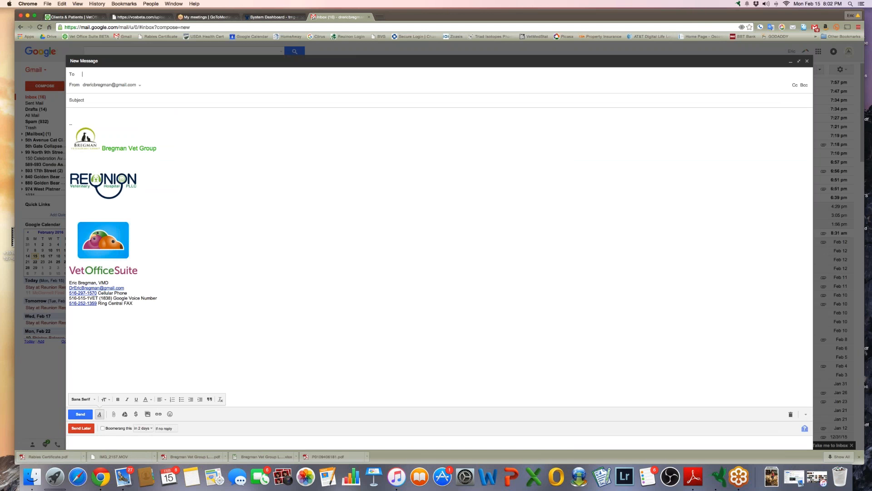
left_click_drag(44, 457, 141, 362)
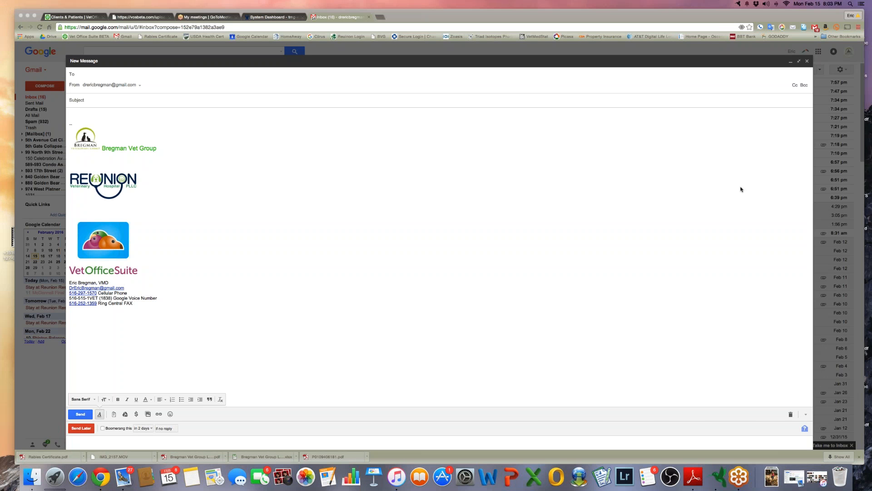
left_click(807, 61)
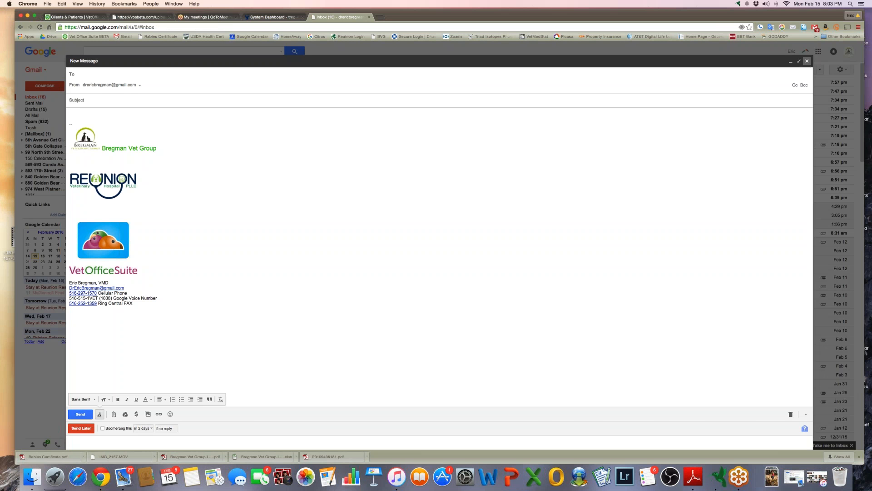
Return to the VetOfficeSuite tab and log out from the user-name menu
left_click(69, 17)
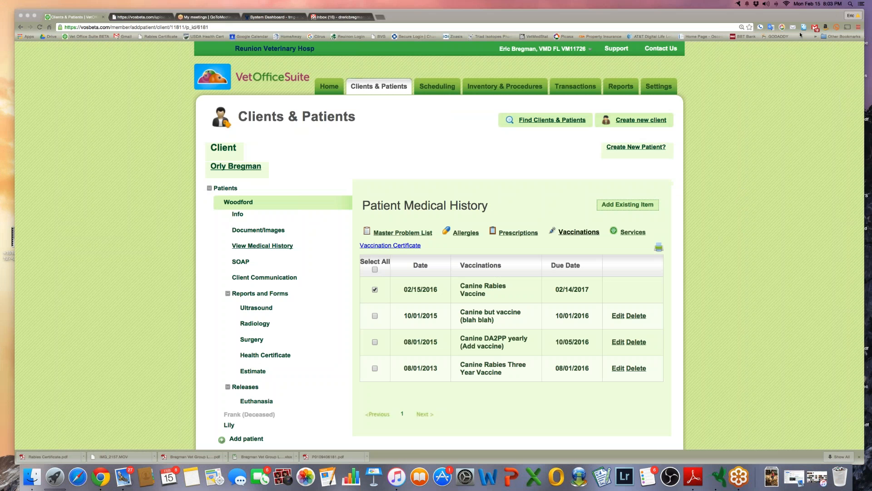
left_click(374, 290)
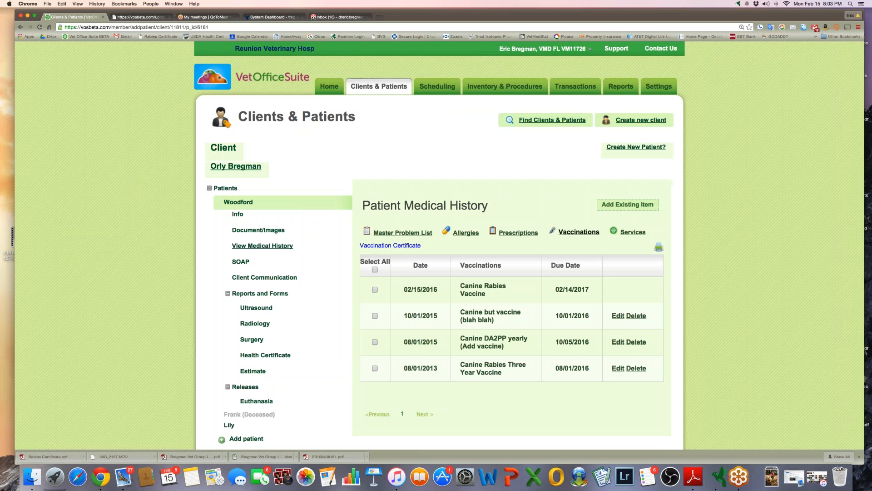
mouse_move(543, 49)
left_click(514, 64)
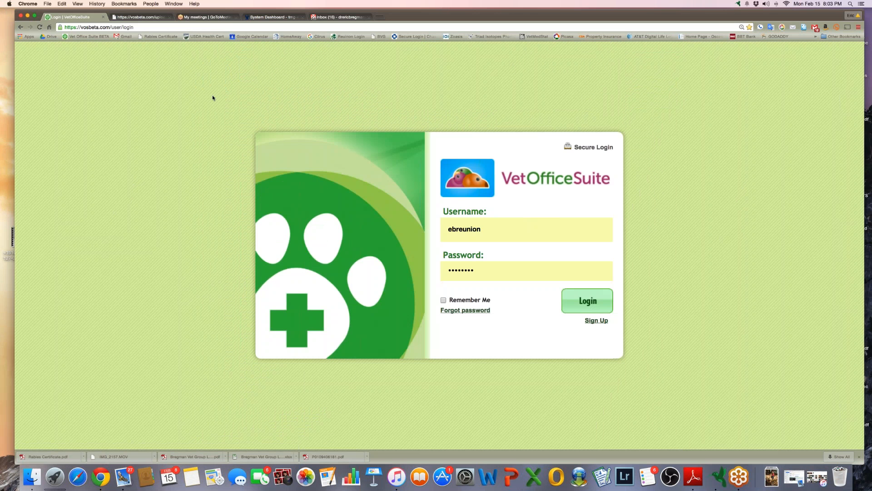
Select the prefilled username on the login page and submit the form
double_click(488, 233)
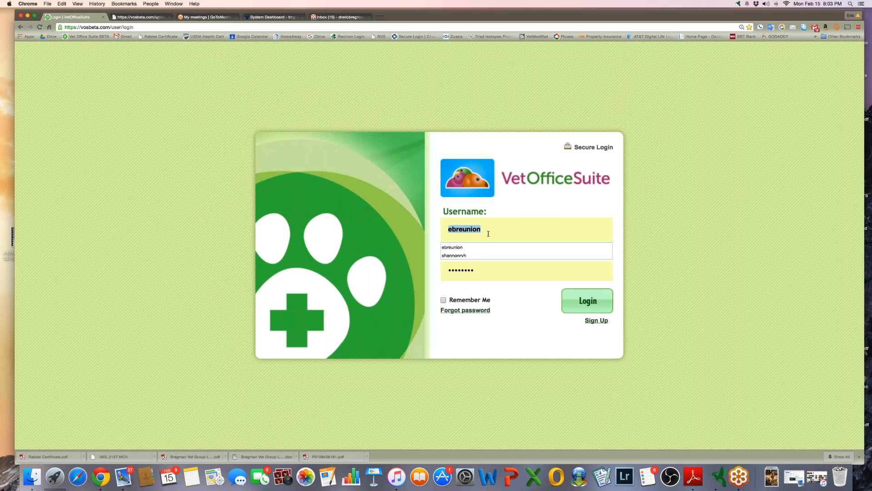
left_click(455, 229)
key("Return")
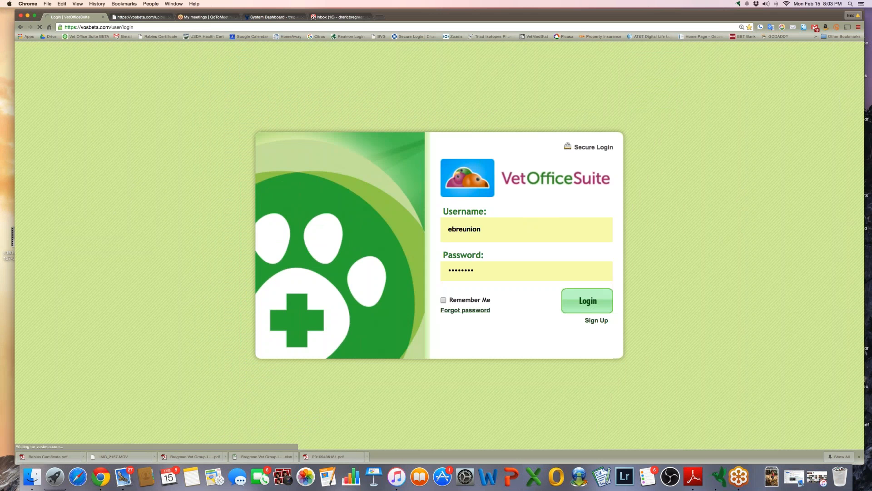
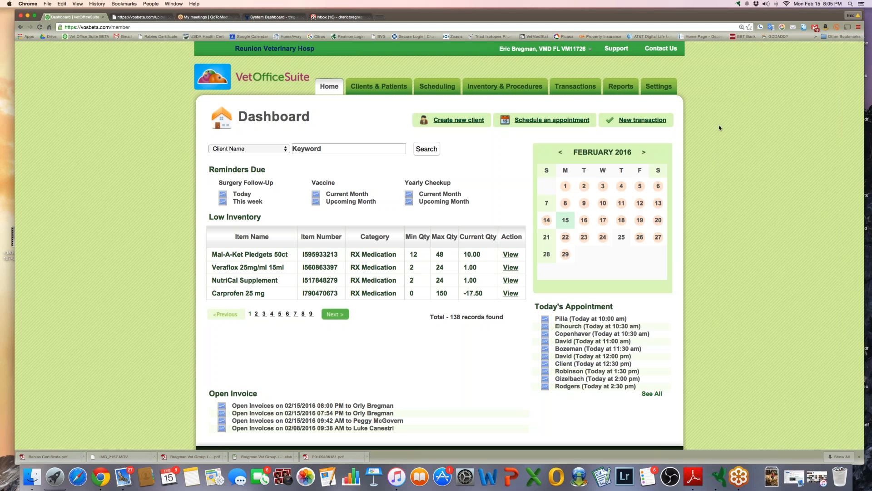
left_click(146, 17)
left_click(200, 18)
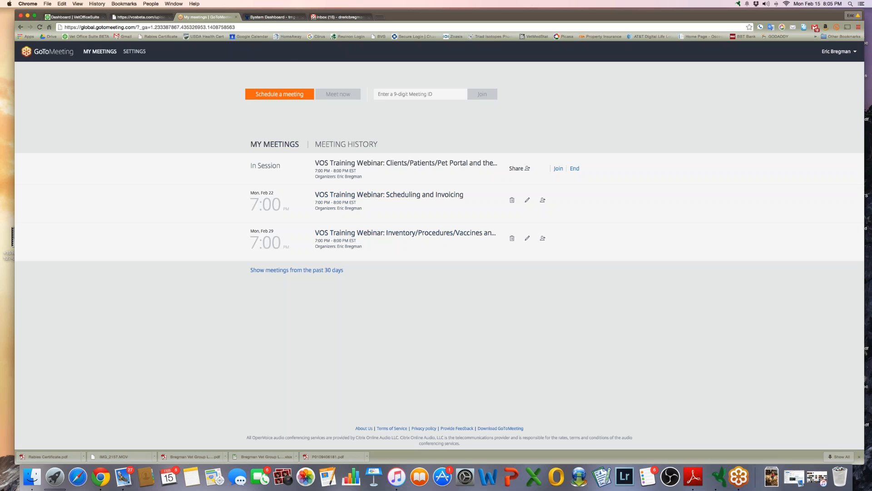
left_click(73, 17)
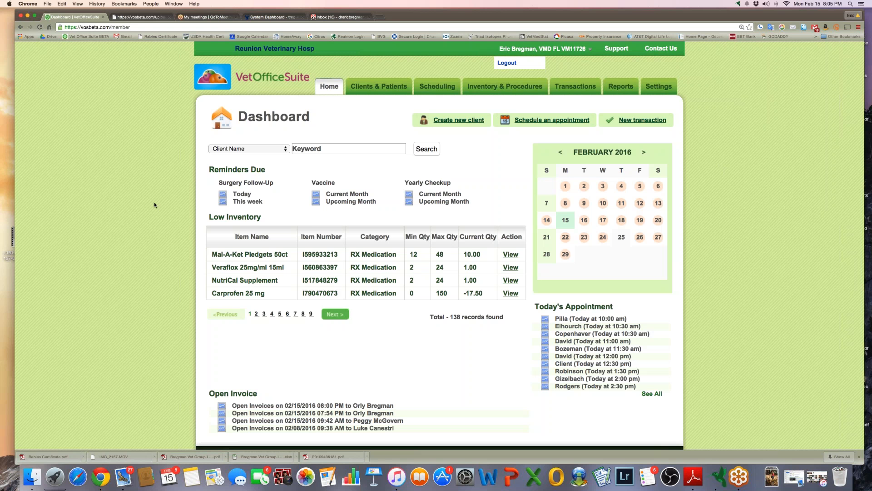